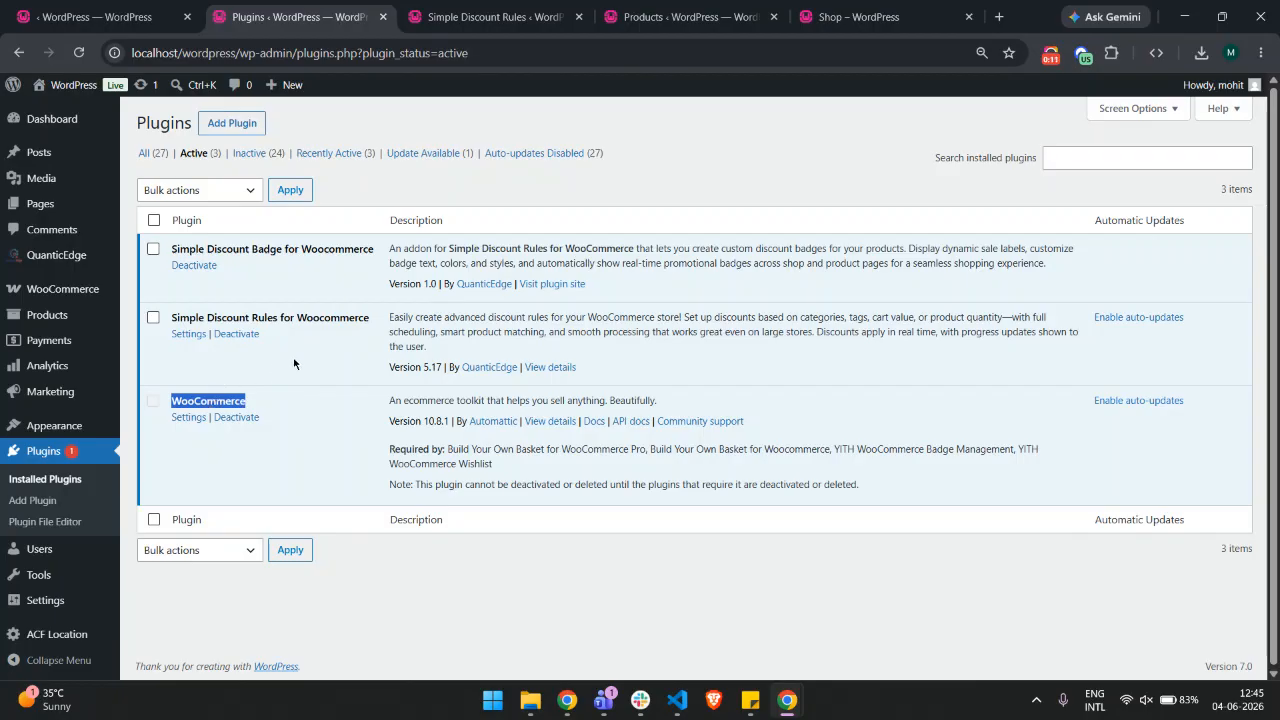
Open the settings of the Simple Discount Rules for Woocommerce plugin
click(294, 363)
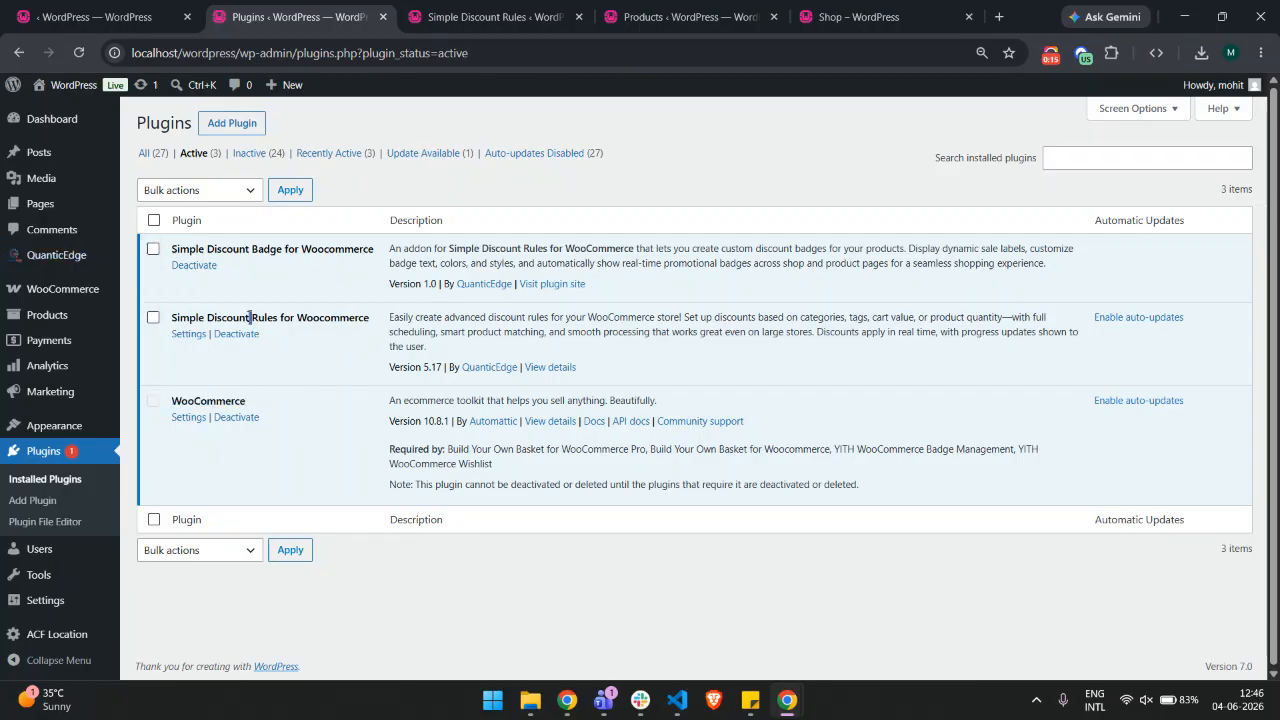
click(195, 337)
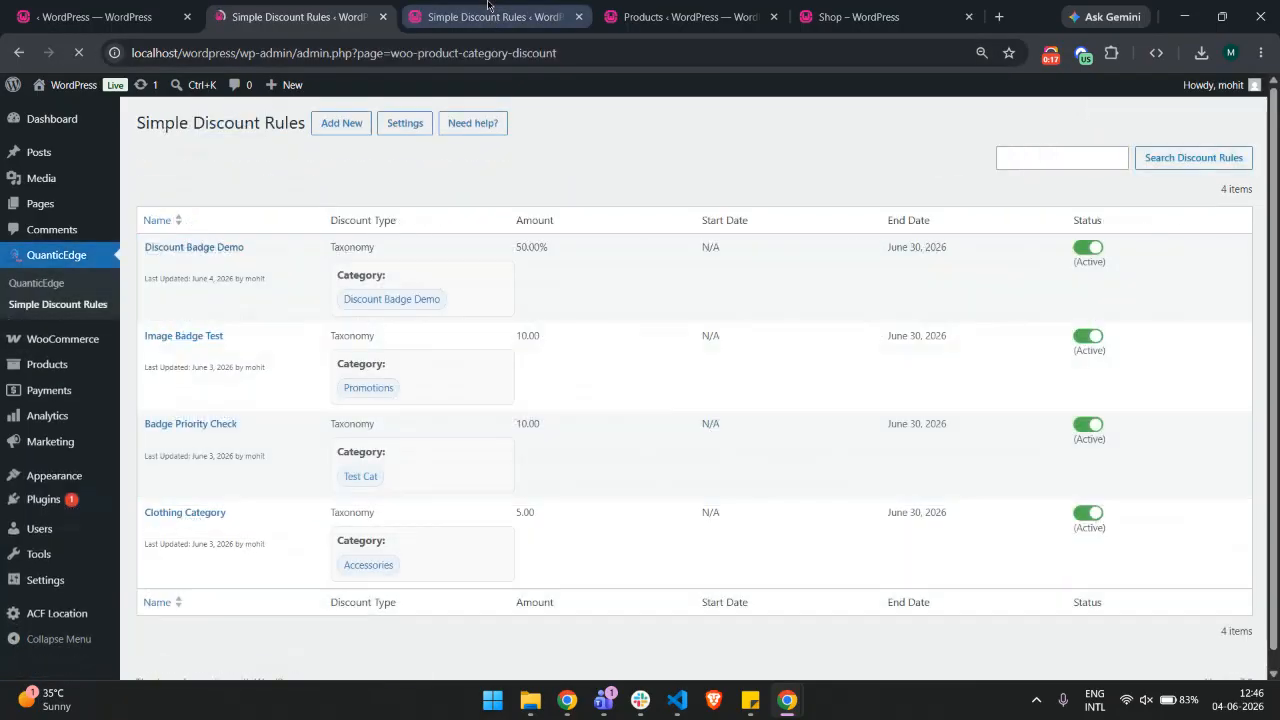
middle_click(487, 6)
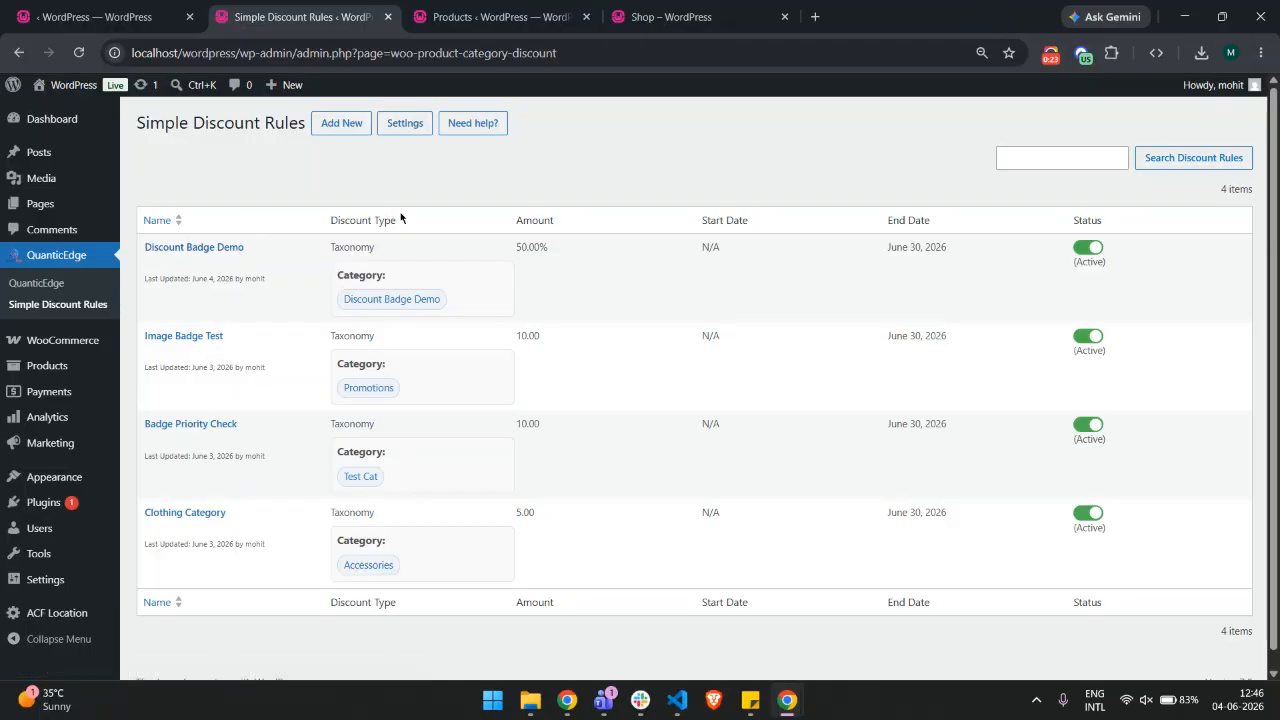
Switch to the shop page and review the badges currently shown on the products
click(500, 15)
click(705, 8)
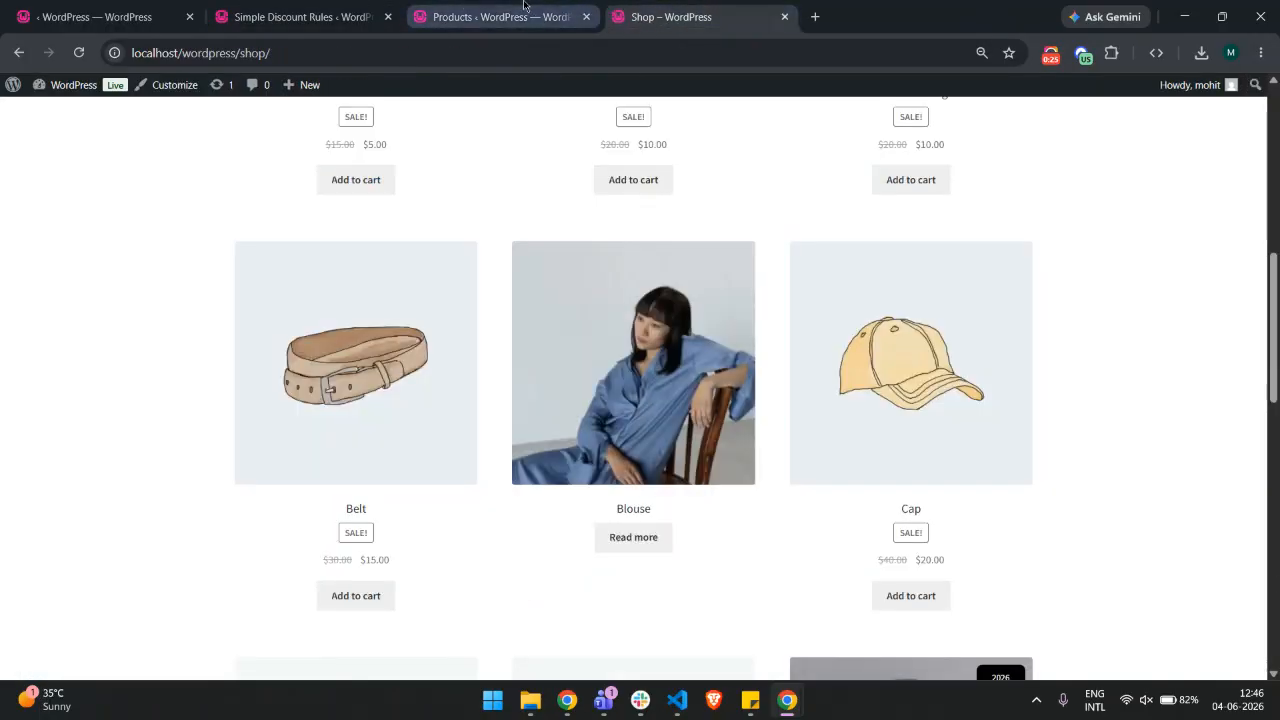
click(586, 16)
scroll(563, 294, up, 4)
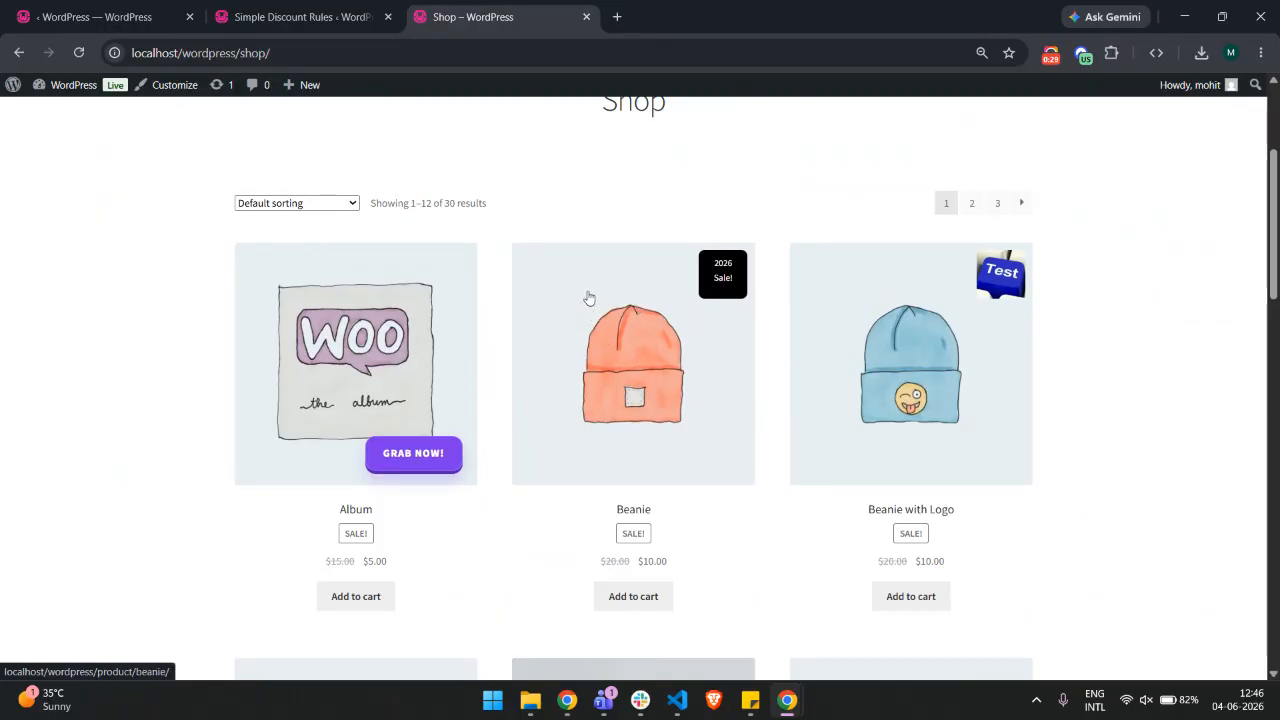
scroll(592, 290, down, 3)
scroll(354, 423, down, 1)
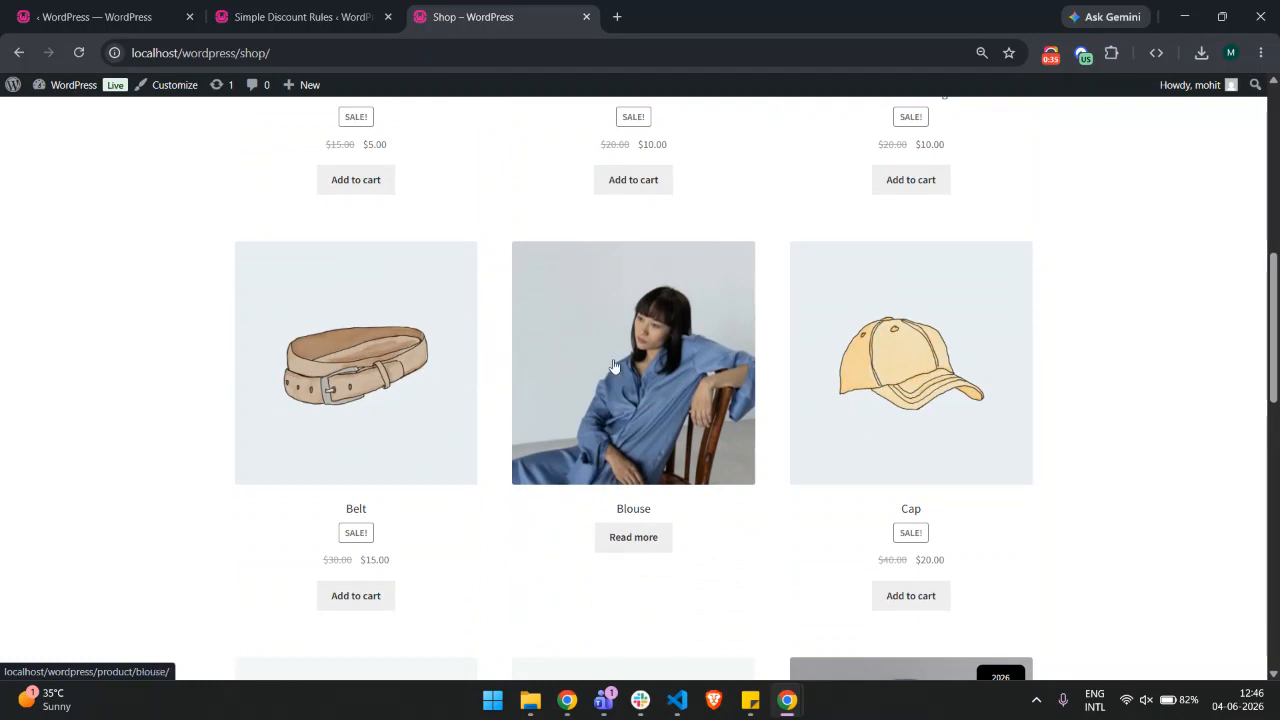
Open the Discount Badge Demo rule for editing and advance to its Badge step
click(253, 10)
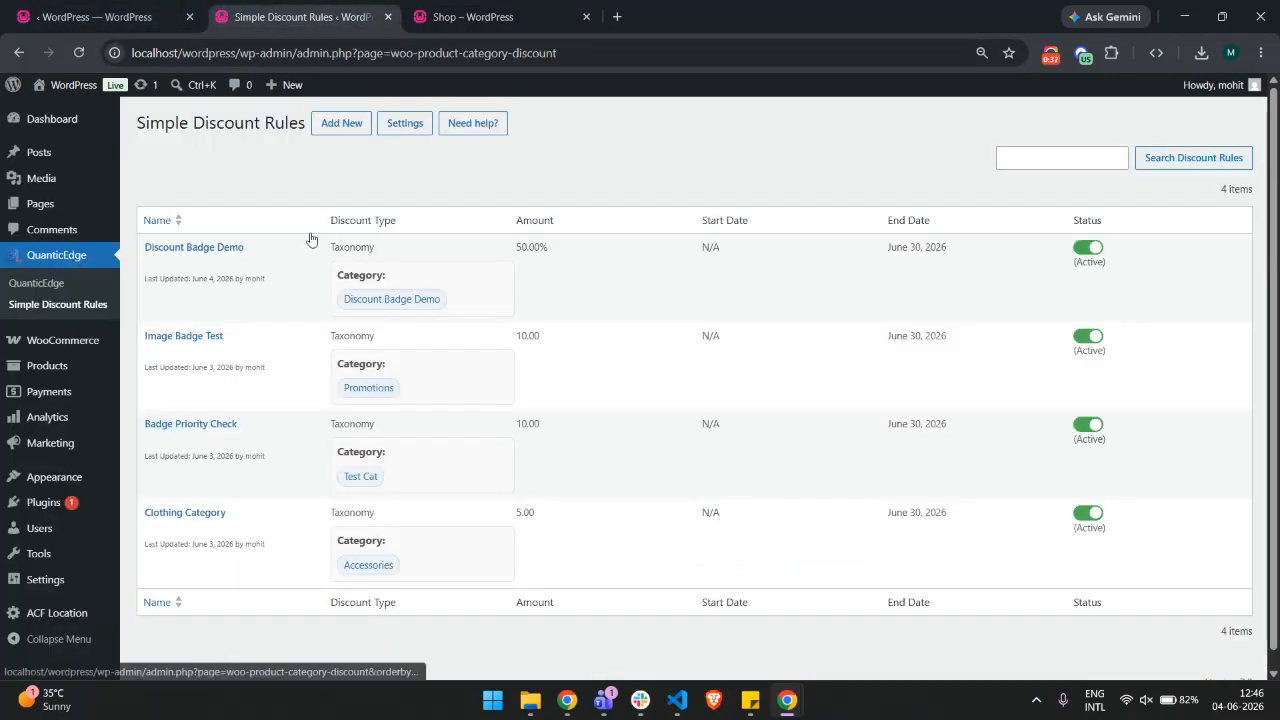
drag(258, 250, 144, 247)
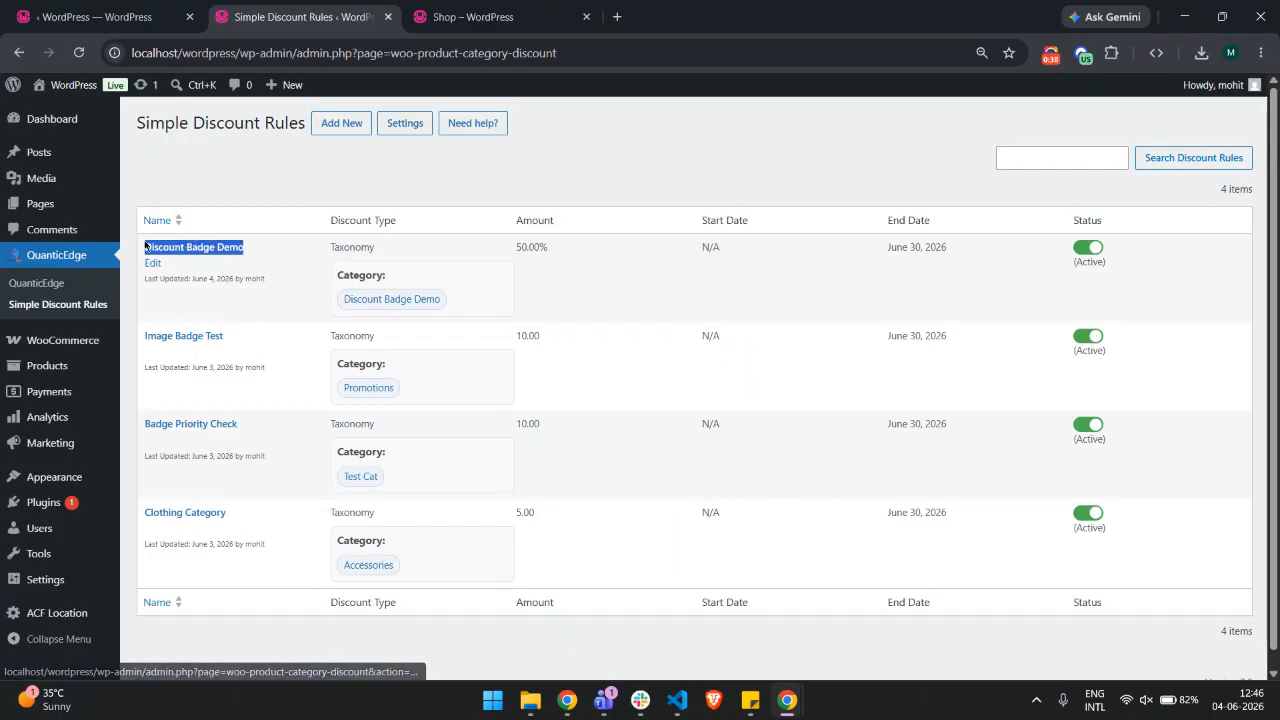
click(212, 250)
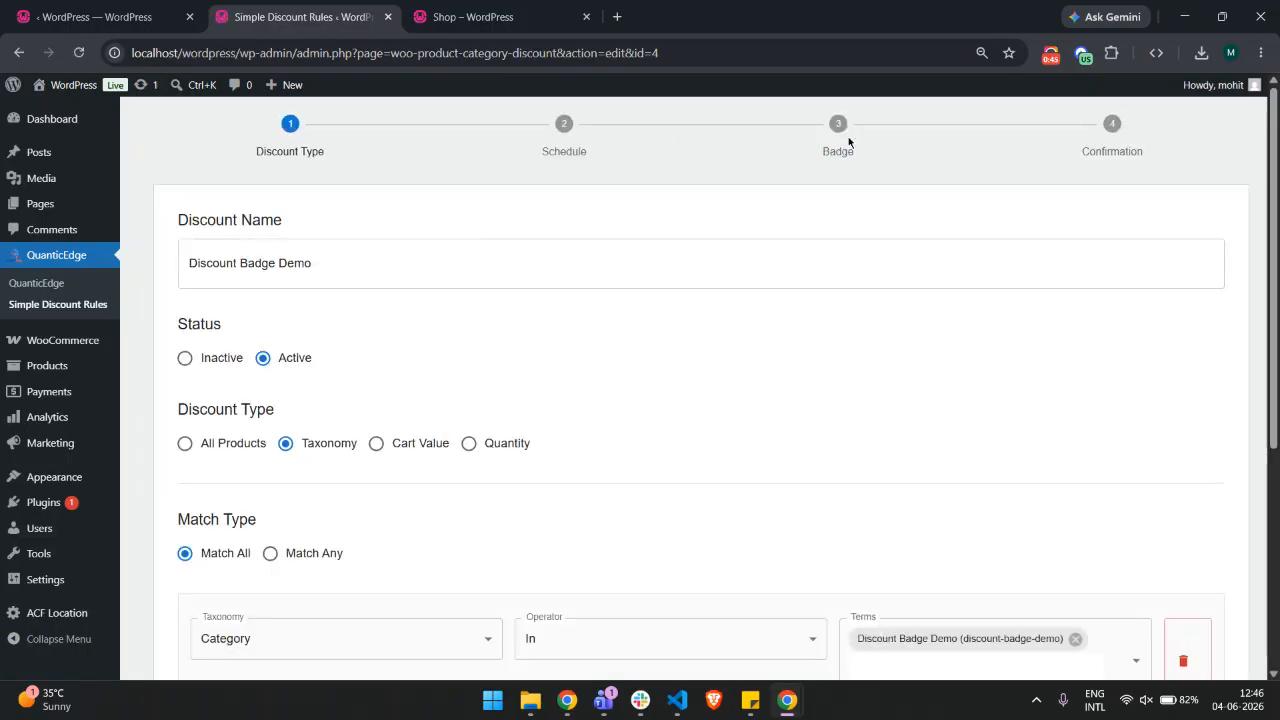
scroll(825, 200, down, 5)
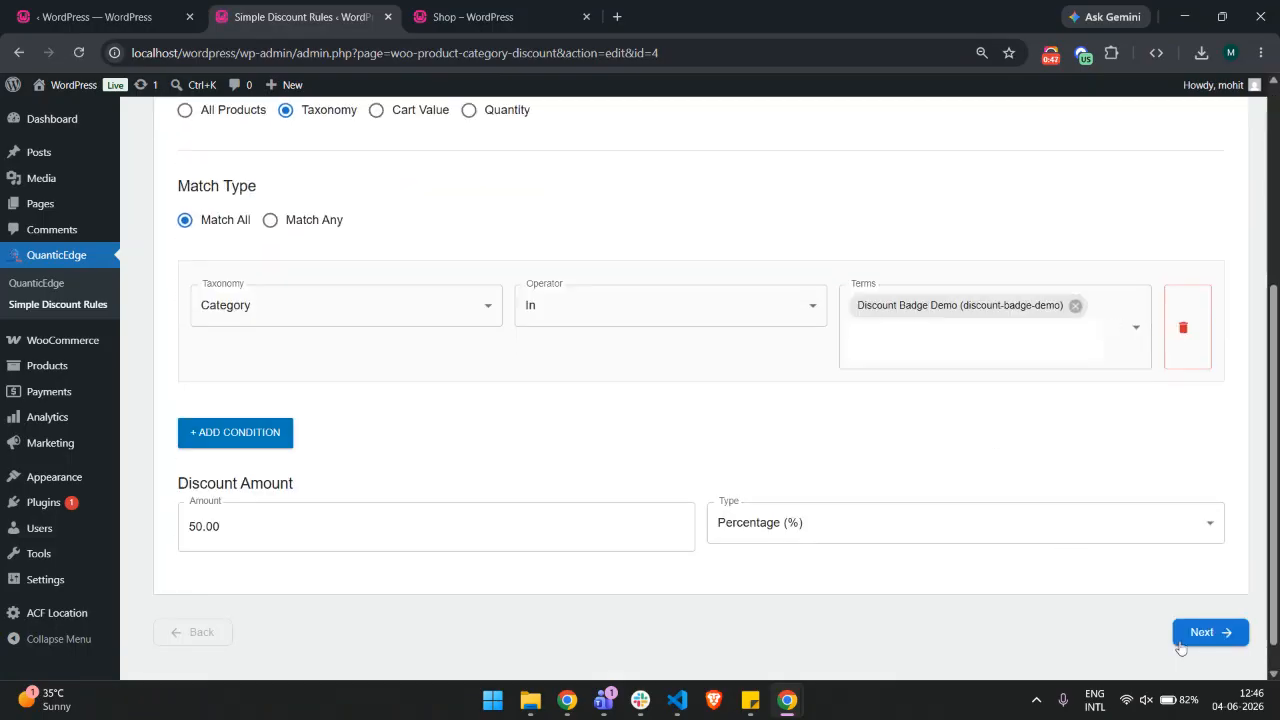
click(1185, 640)
click(1214, 484)
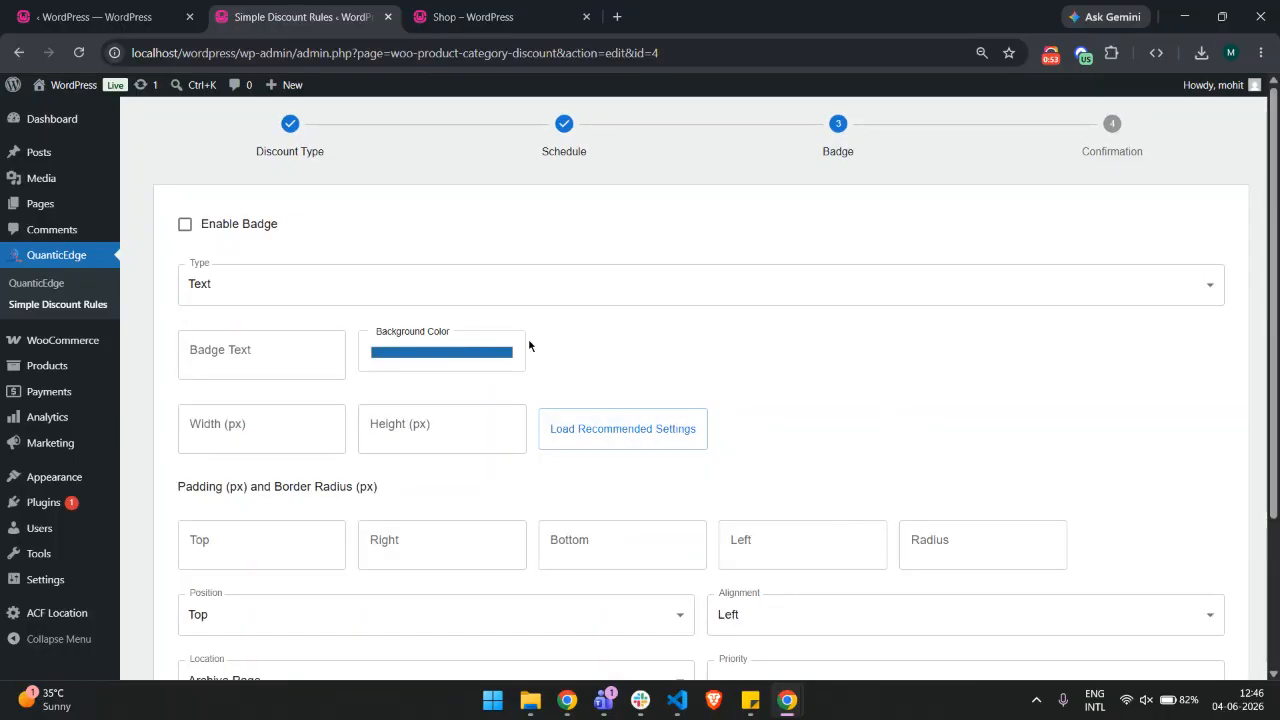
Enable the badge, keep its type as Text, and start editing the badge text
click(222, 226)
click(270, 285)
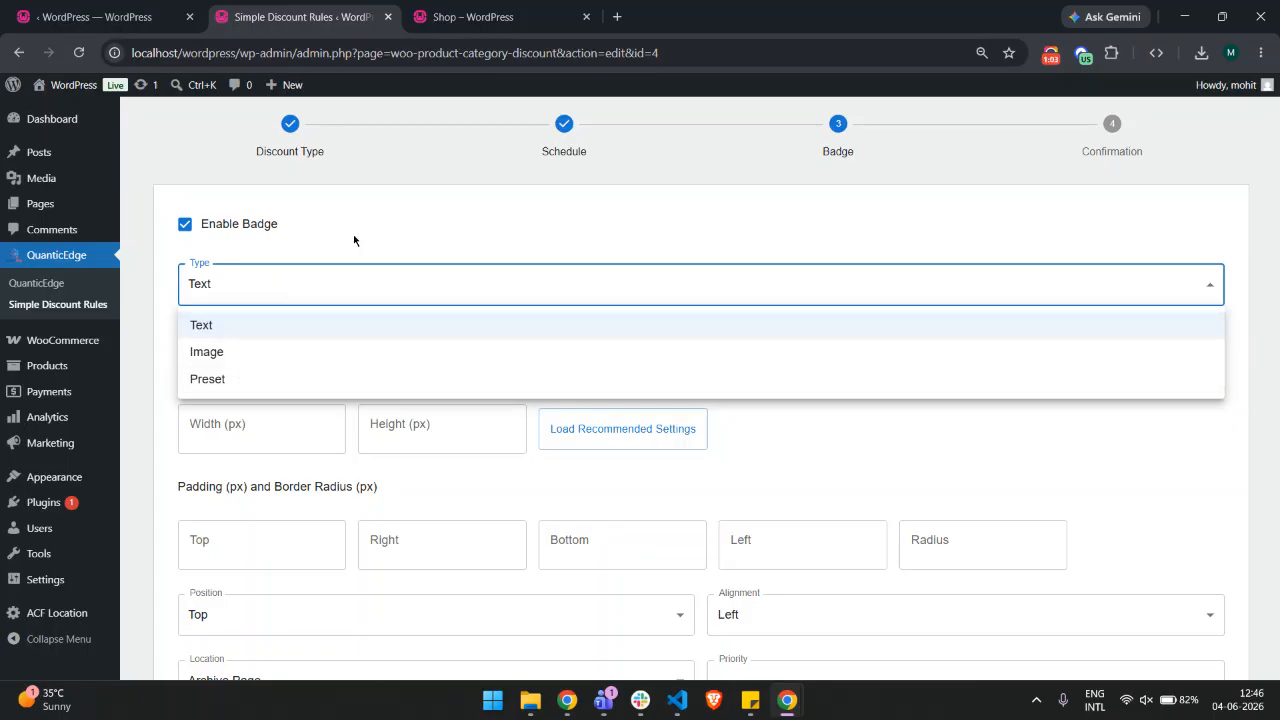
click(295, 276)
click(240, 354)
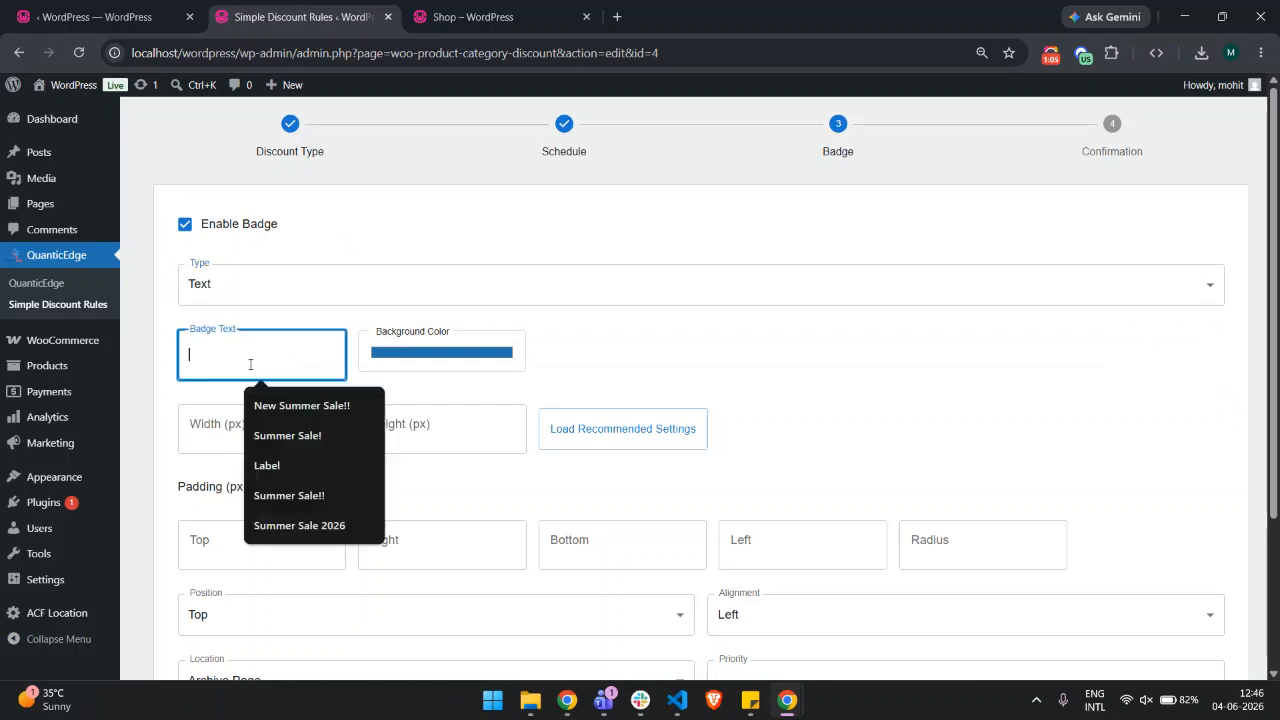
Compare with the badges on the shop page before returning to the rule editor
key(ctrl+Tab)
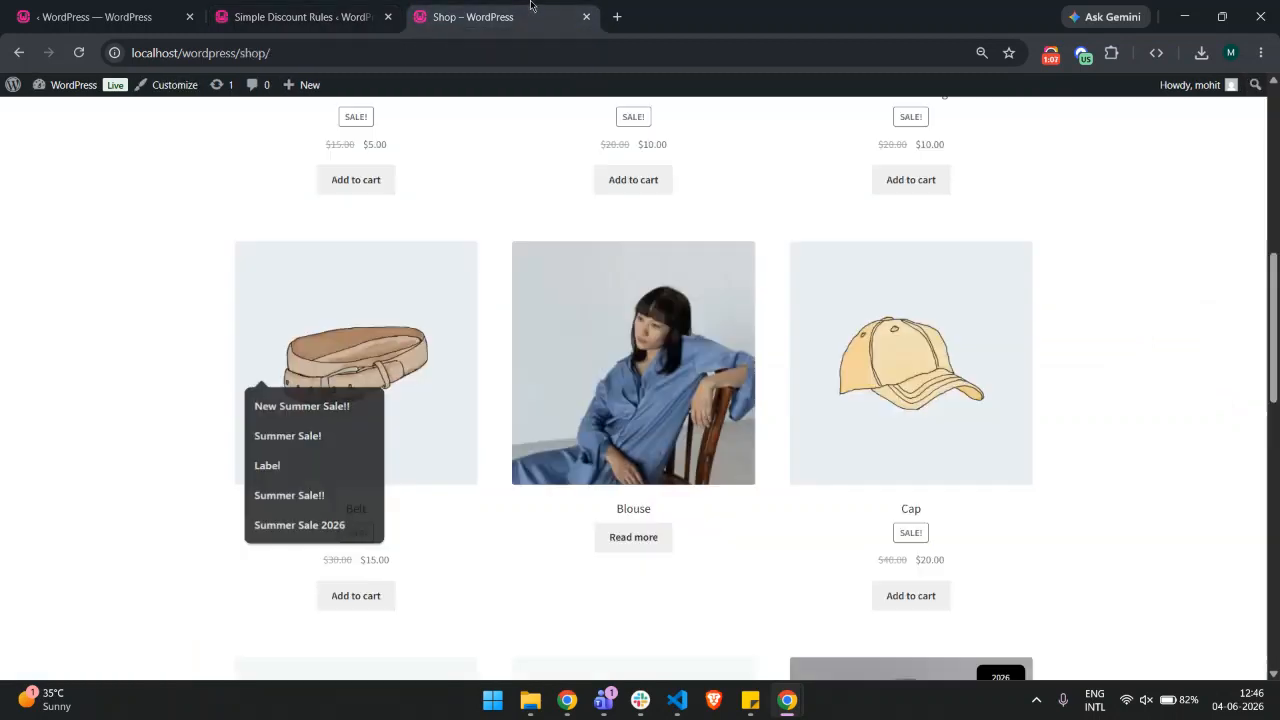
scroll(814, 340, up, 4)
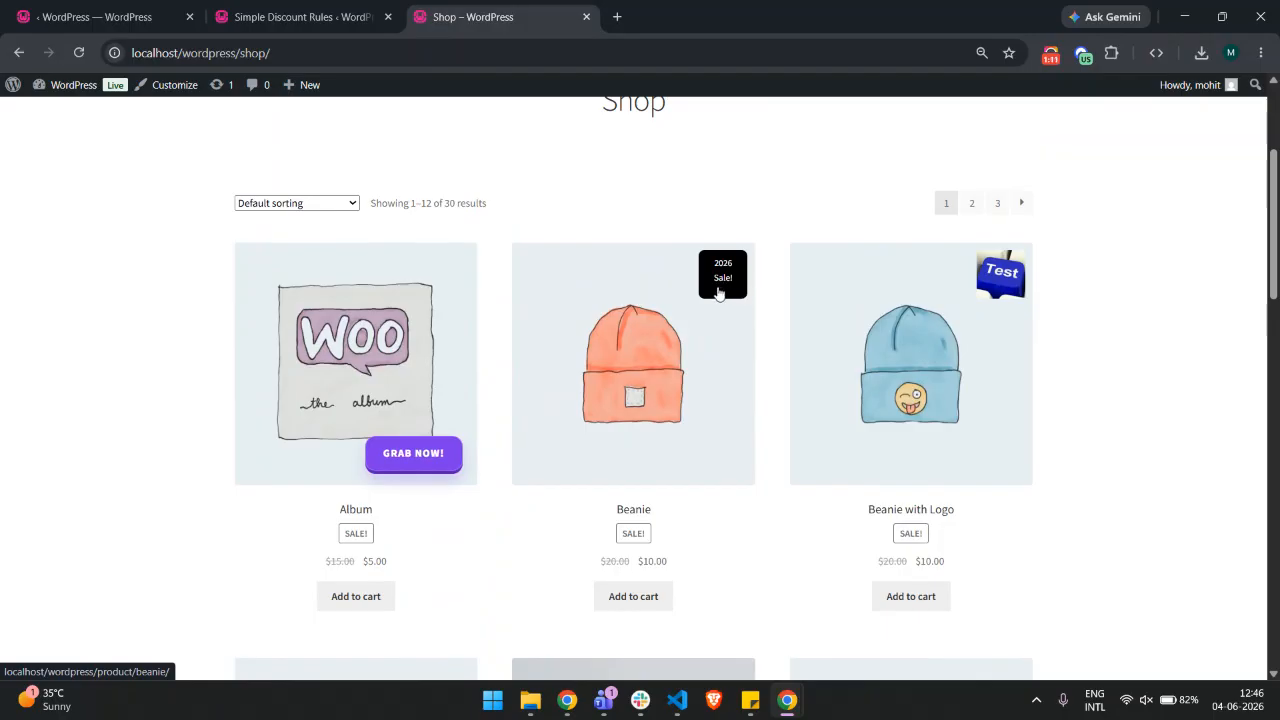
scroll(718, 292, down, 5)
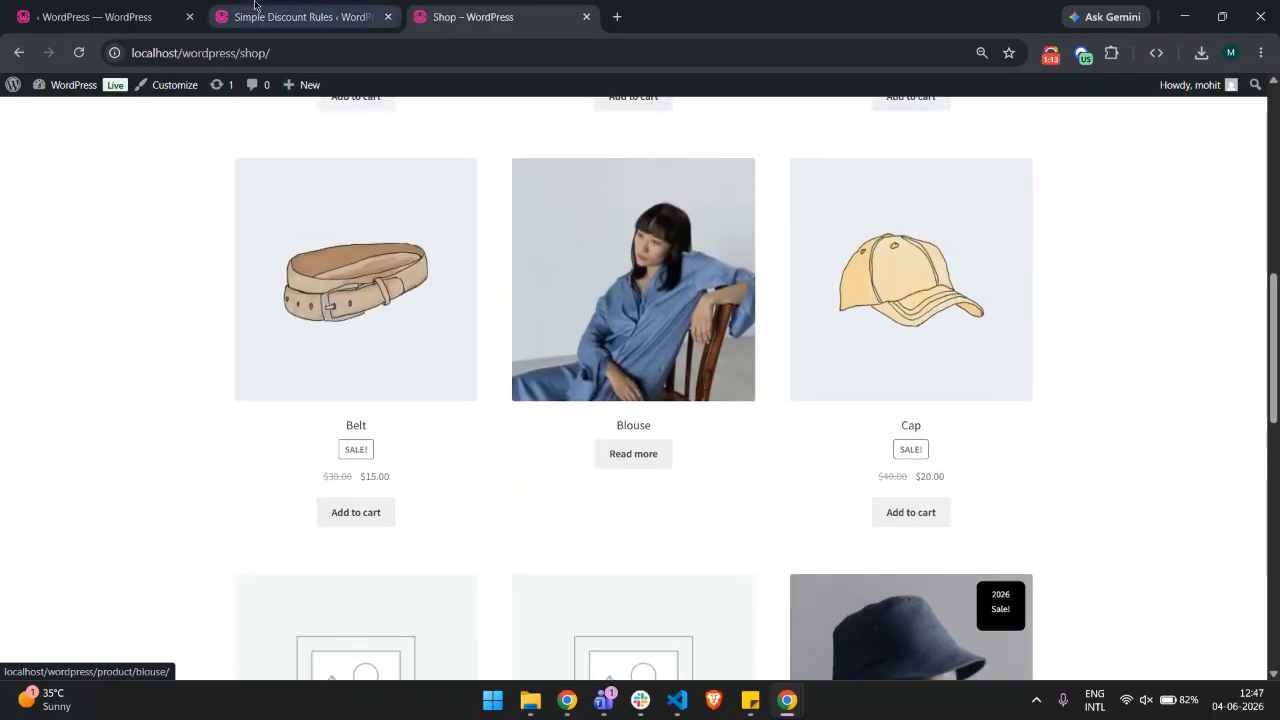
click(258, 17)
Set the badge text to Summer Sale!!
text(Sum)
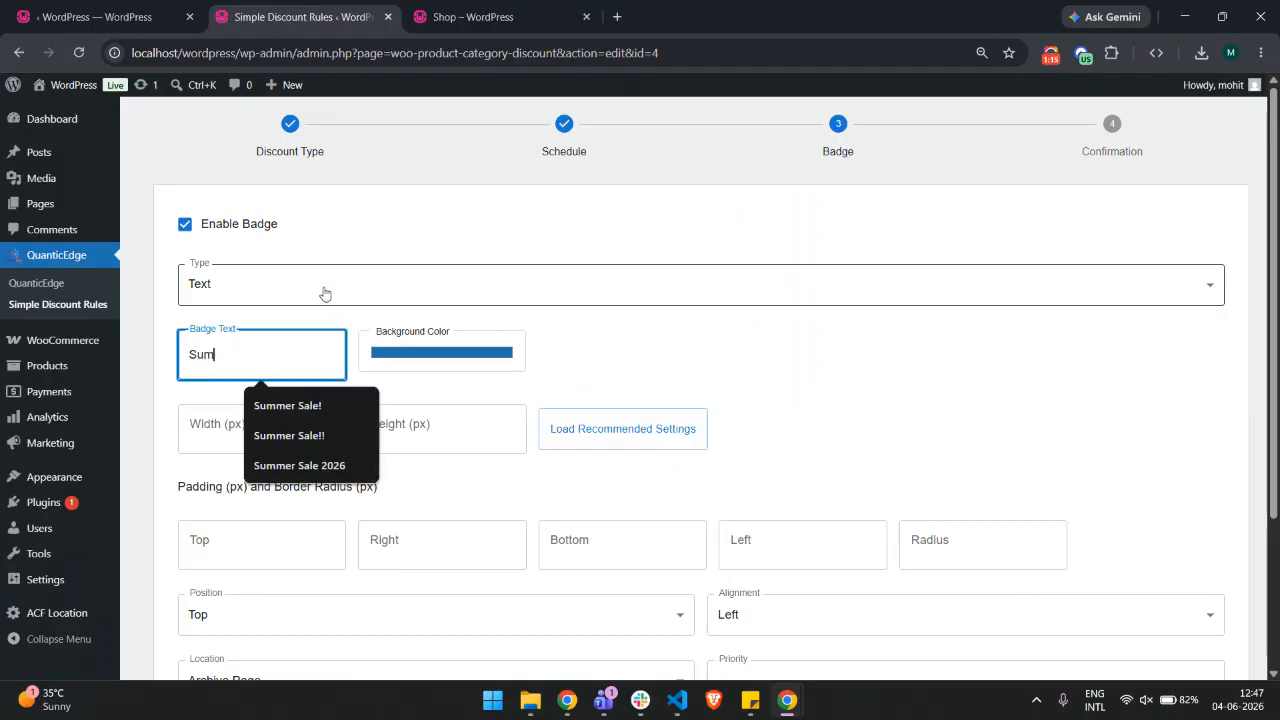
text(mer Sale!!)
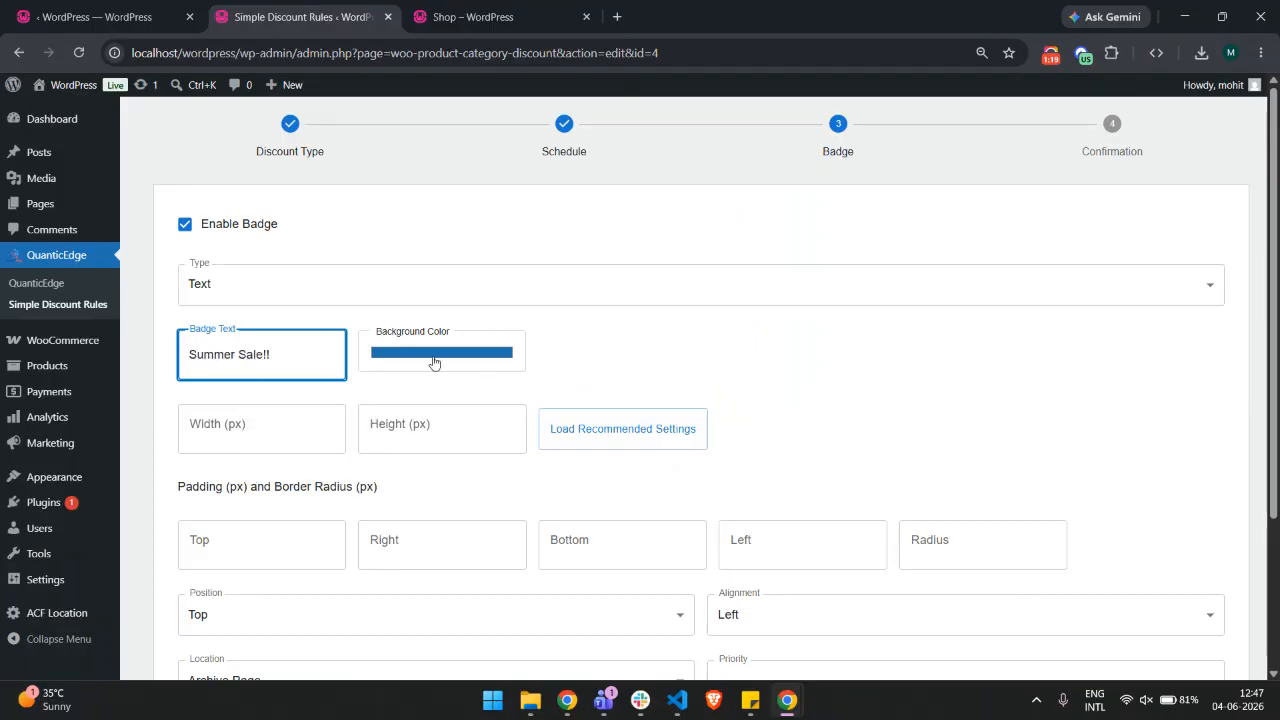
Pick a brighter blue as the badge background colour
click(434, 362)
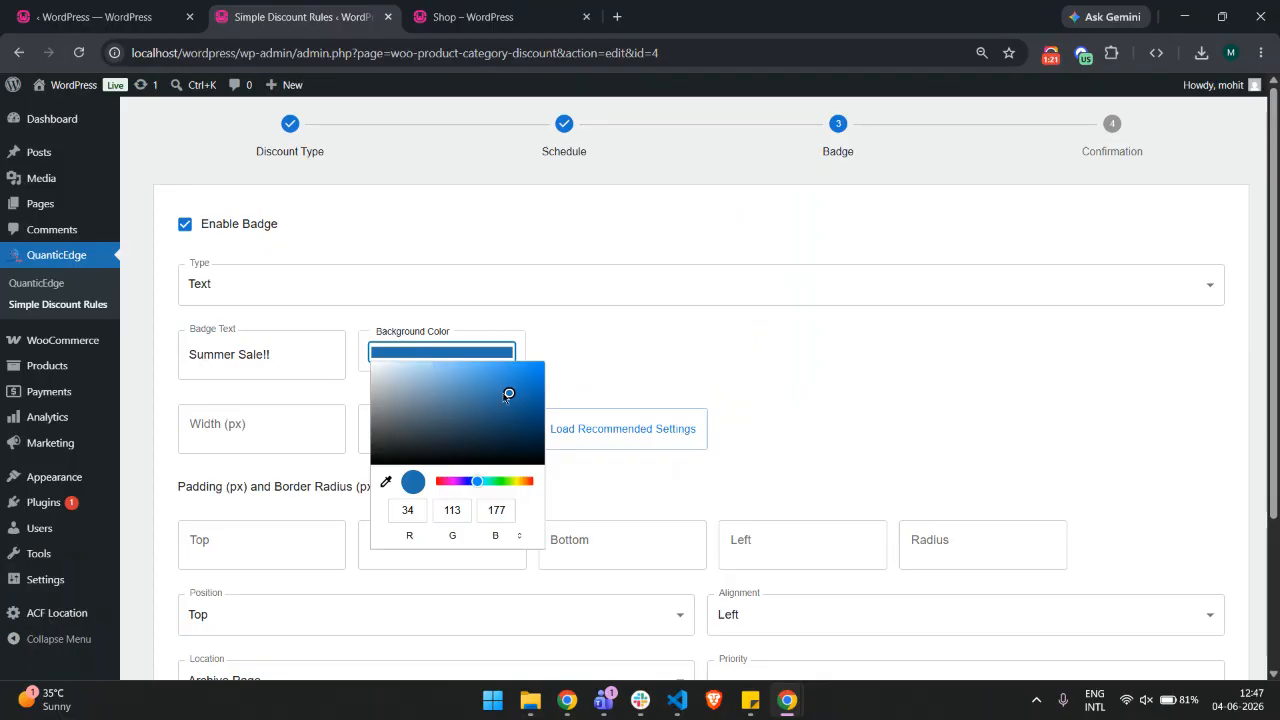
drag(505, 396, 520, 388)
click(620, 346)
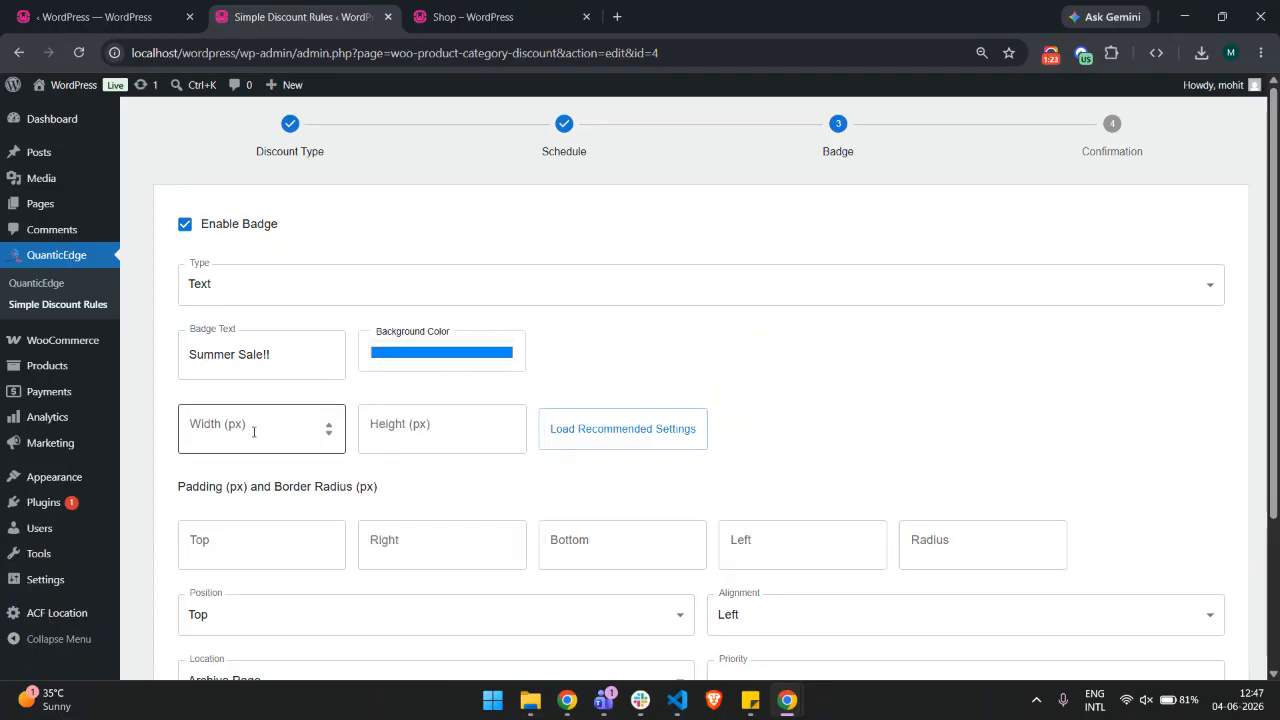
Check the shop page's product badges again and return to the rule editor
click(474, 6)
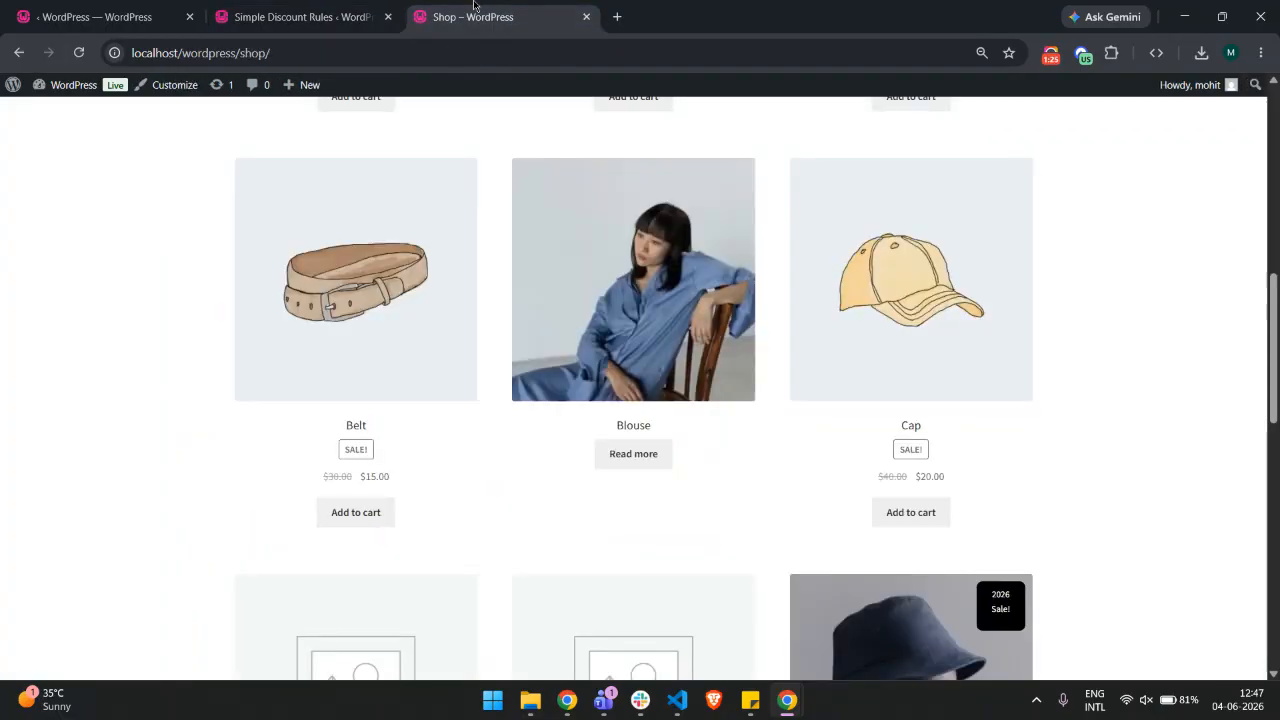
scroll(710, 335, up, 5)
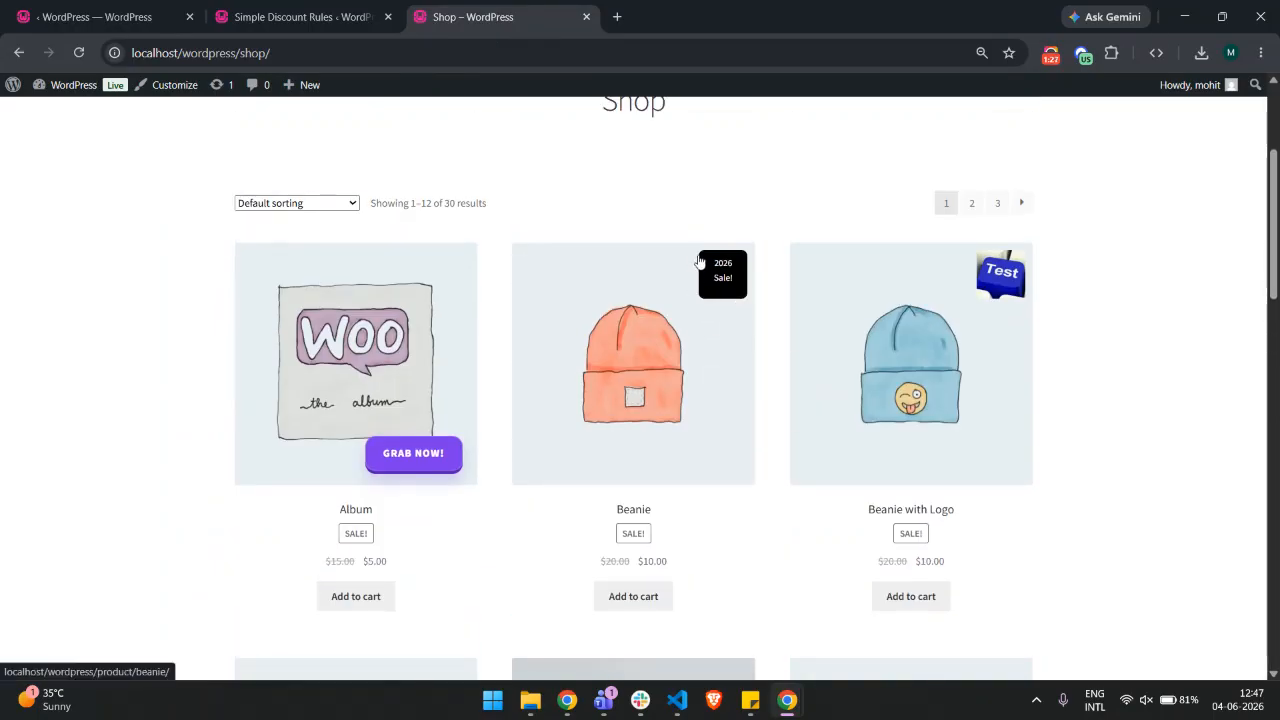
scroll(700, 262, down, 3)
click(300, 17)
Set the badge width and height to 100 px each
click(263, 427)
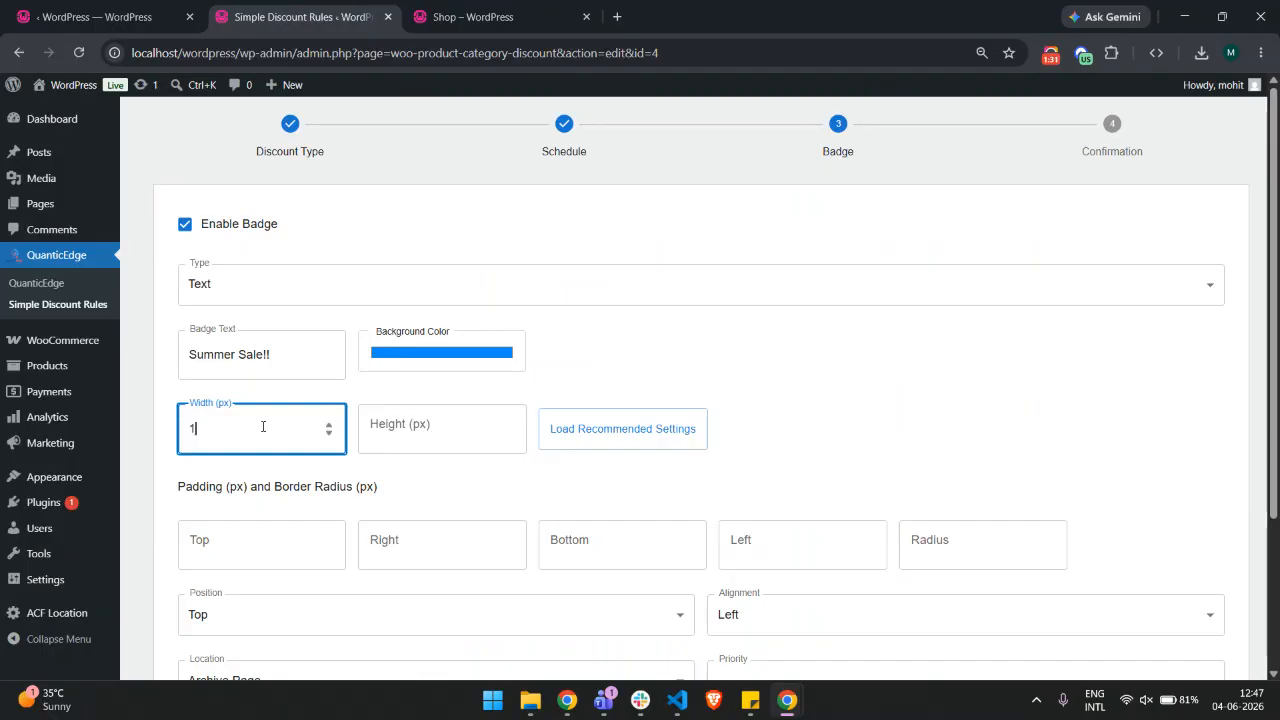
key(Tab)
text(1)
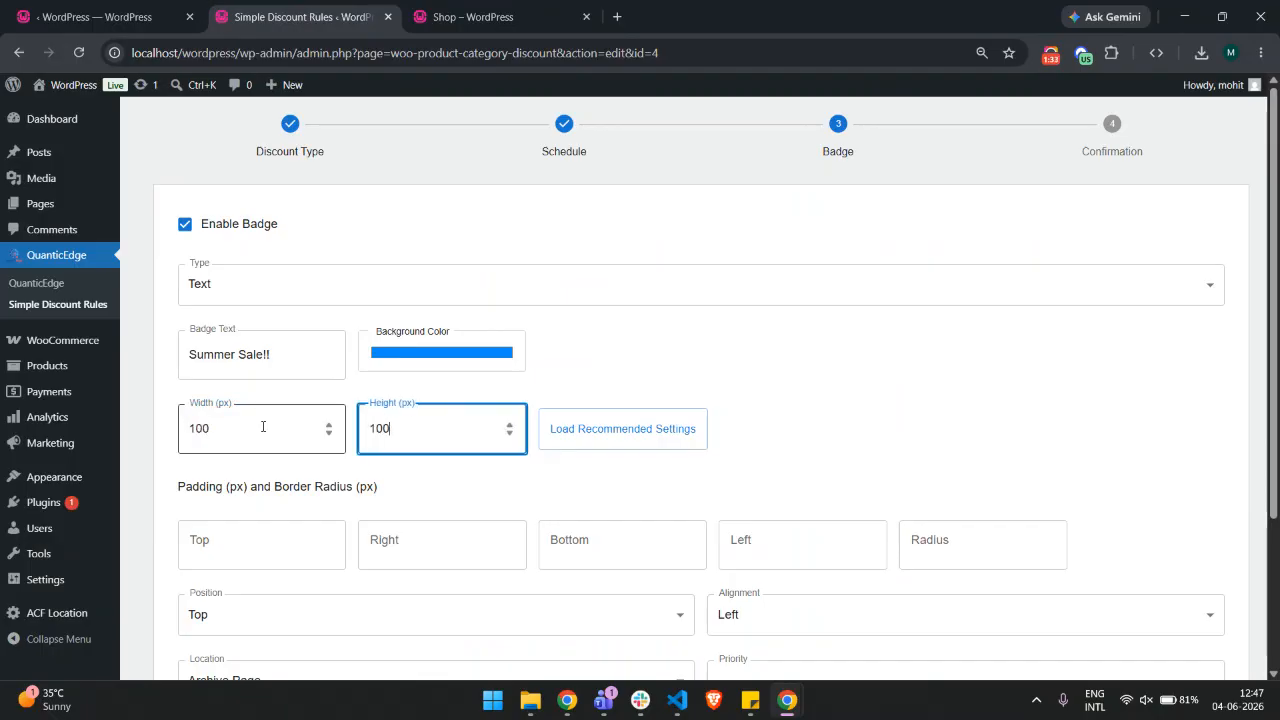
scroll(263, 427, down, 2)
click(281, 377)
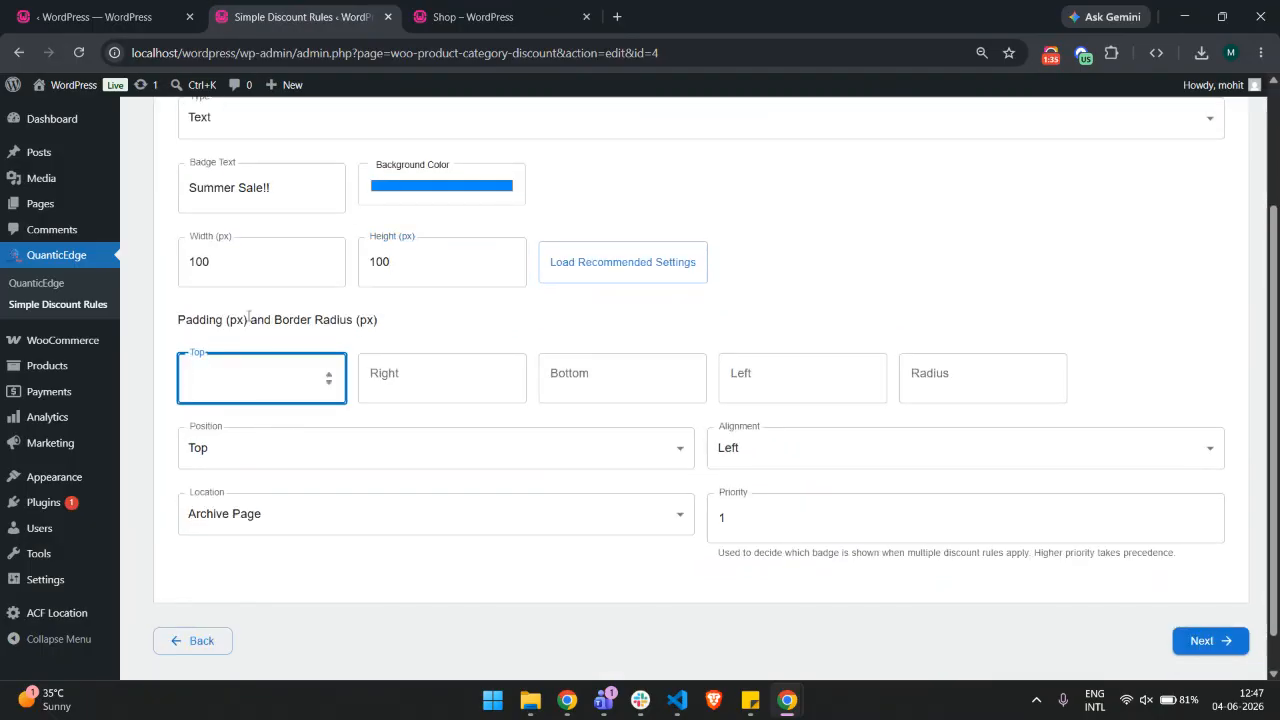
Look over the shop page's badges once more and return to the rule editor
click(521, 8)
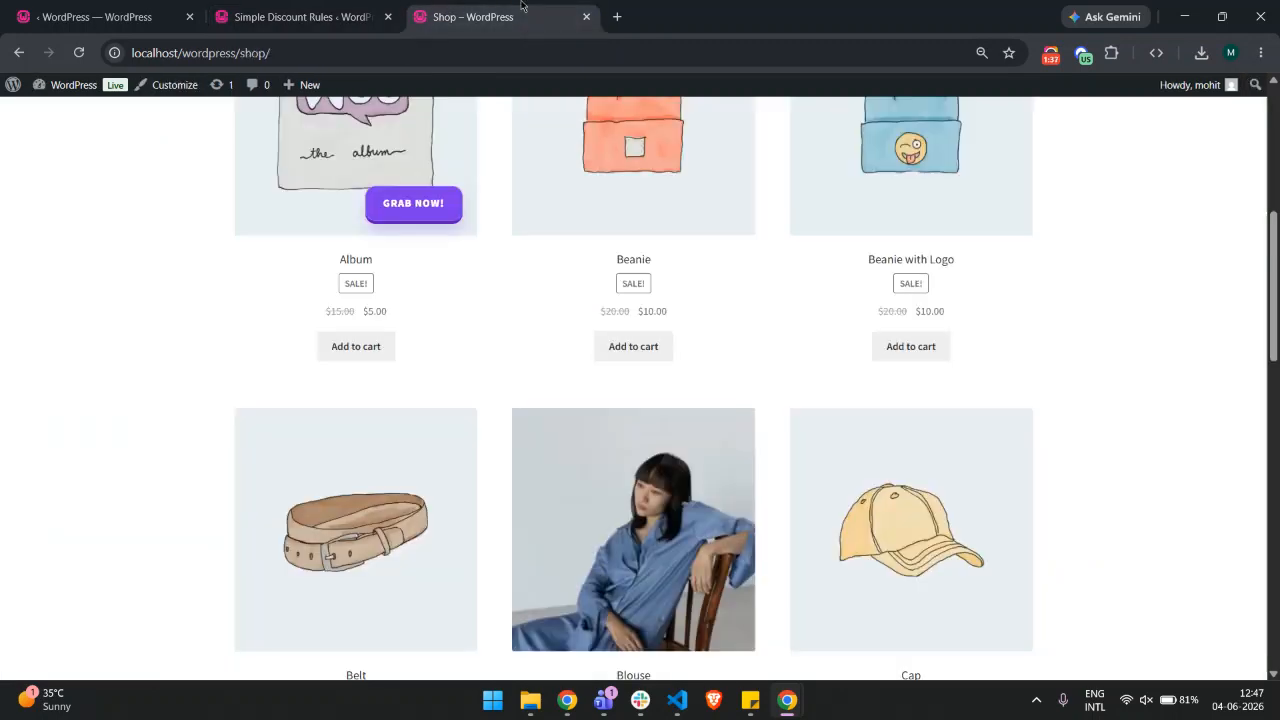
scroll(693, 130, up, 2)
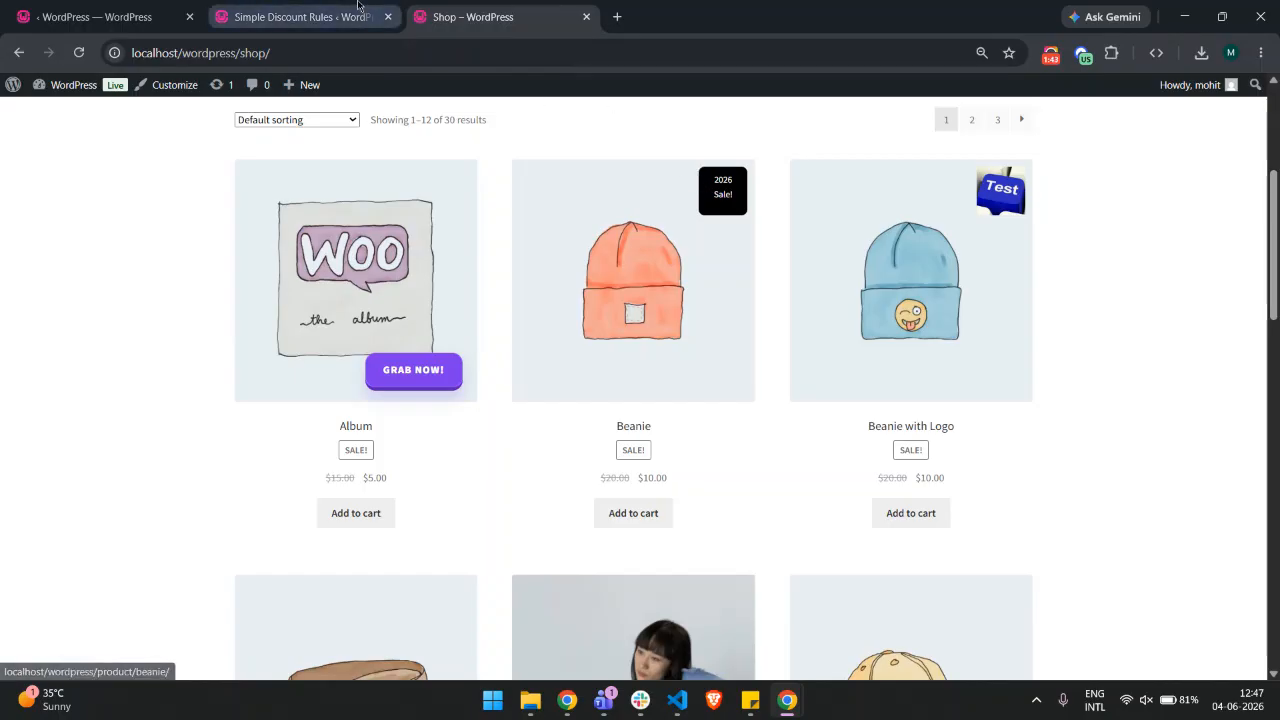
click(300, 16)
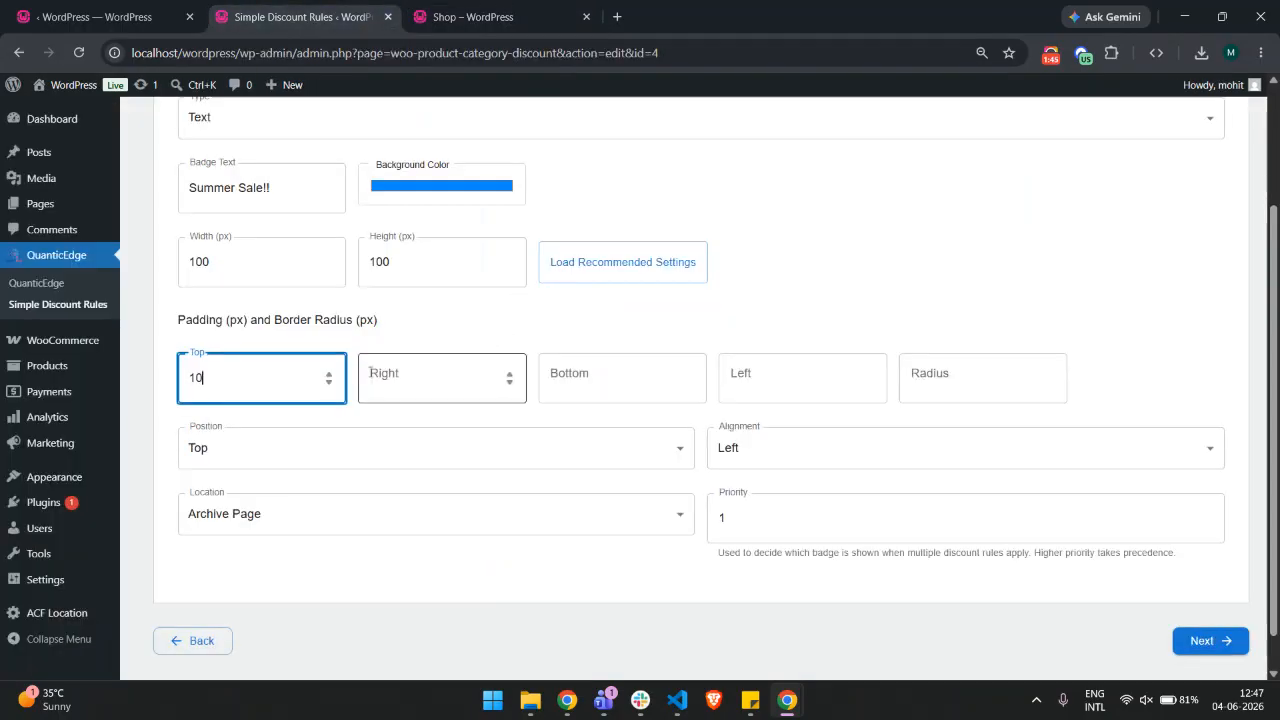
Set the top, right, bottom and left padding and the border radius all to 10 px
key(Tab)
text(10)
key(Tab)
text(10)
key(Tab)
text(10)
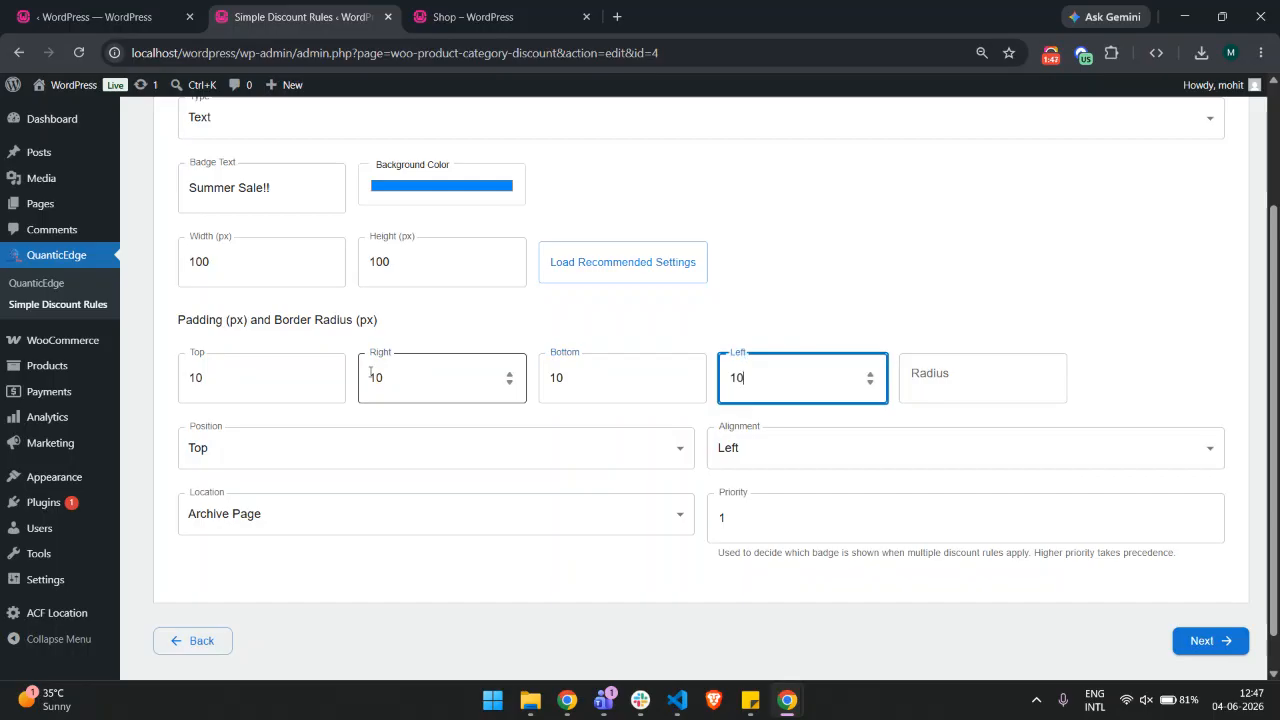
key(Tab)
text(10)
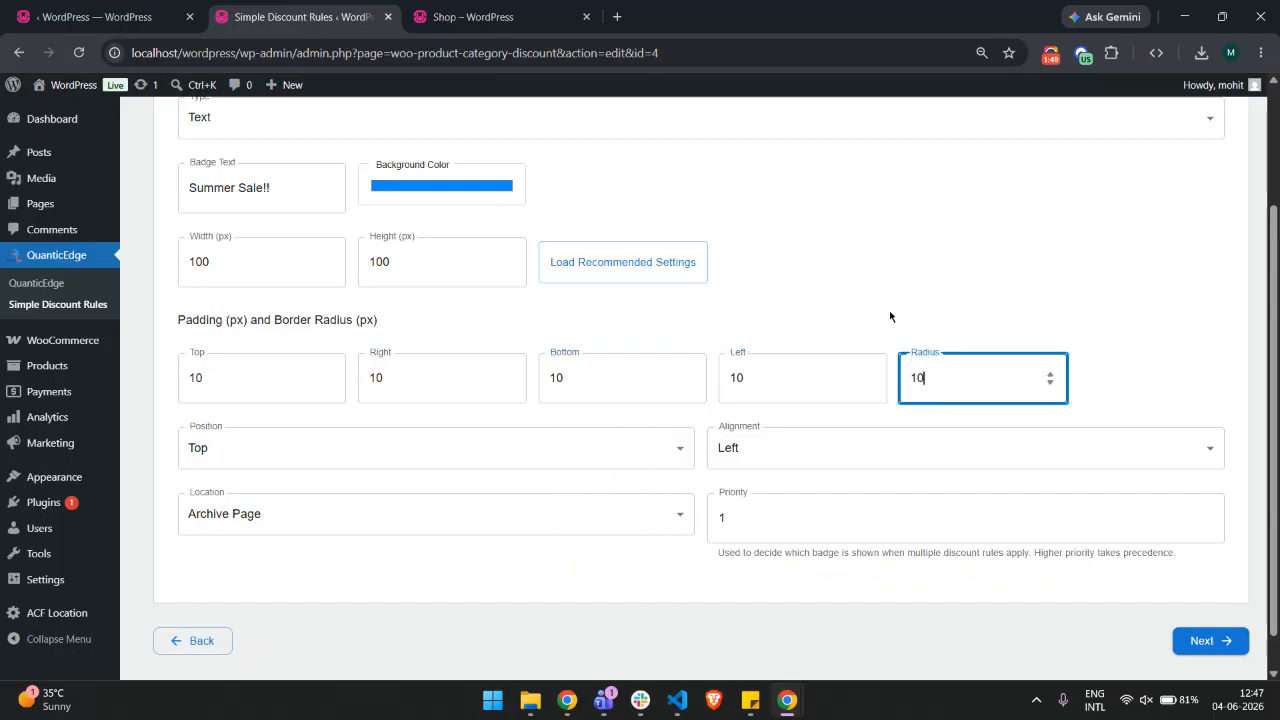
Examine the badge Position choices and the badges on the shop page
click(528, 483)
click(478, 449)
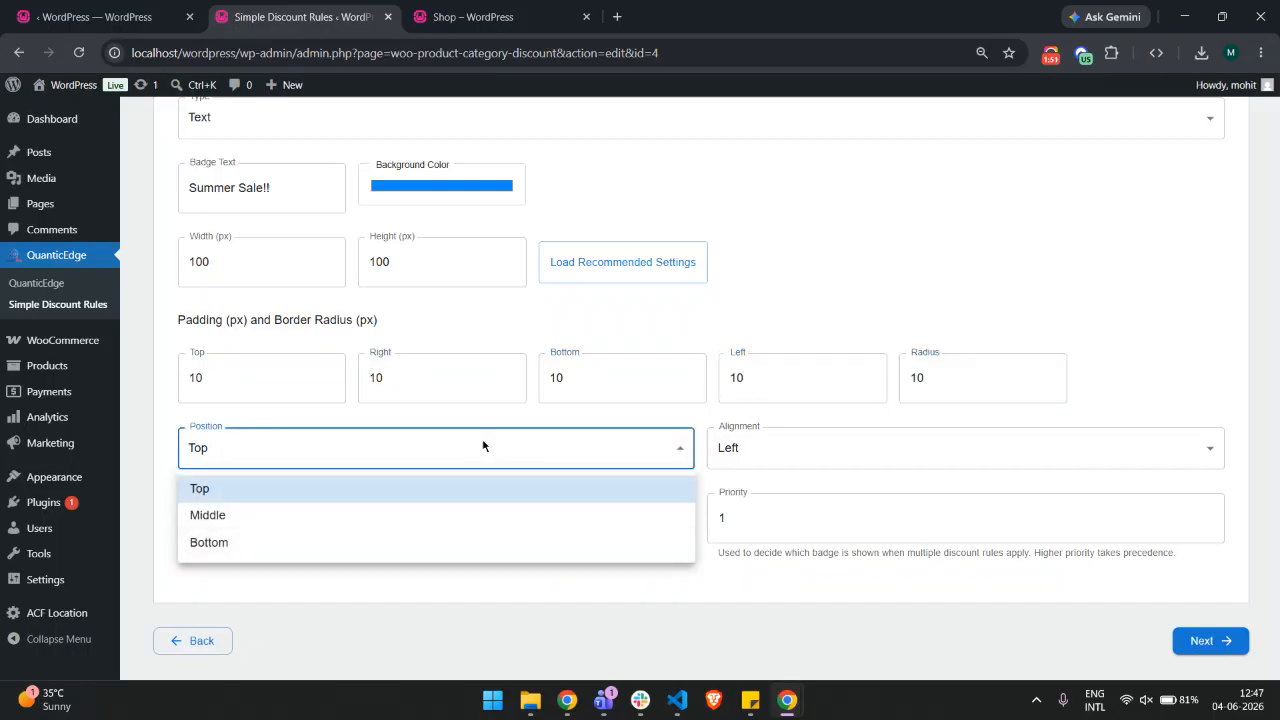
click(472, 17)
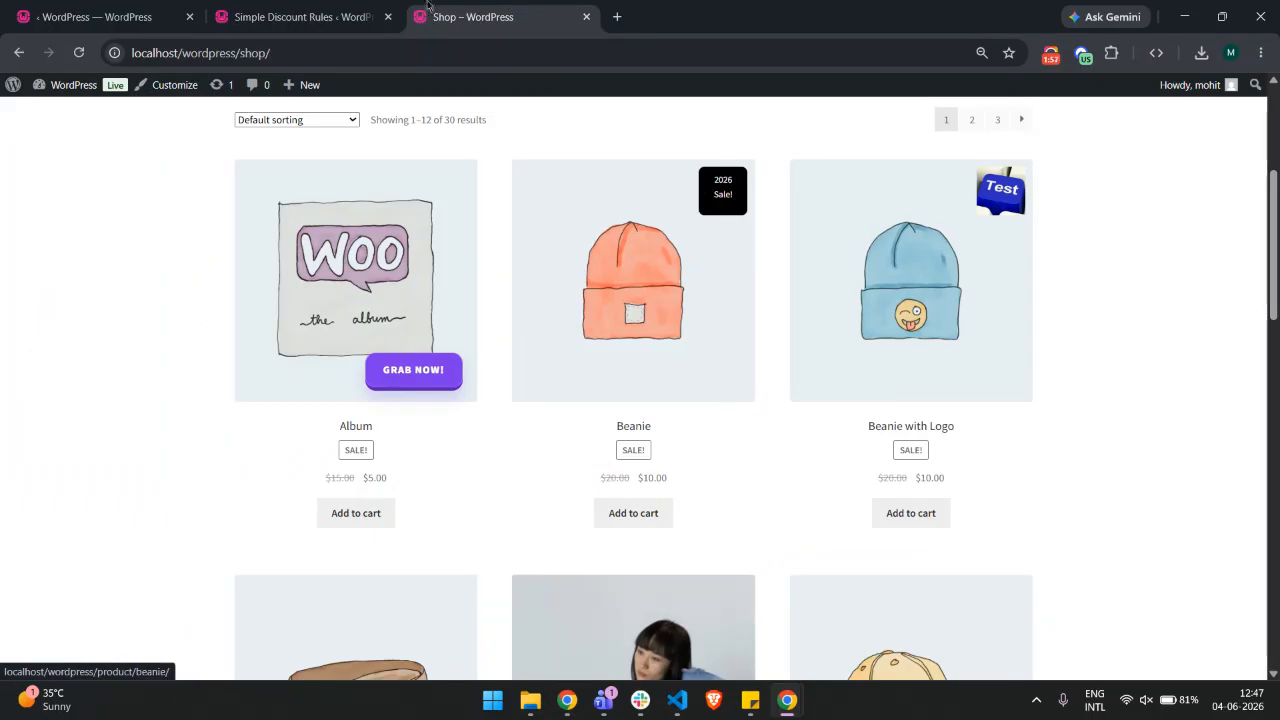
key(ctrl+shift+Tab)
click(777, 451)
click(786, 457)
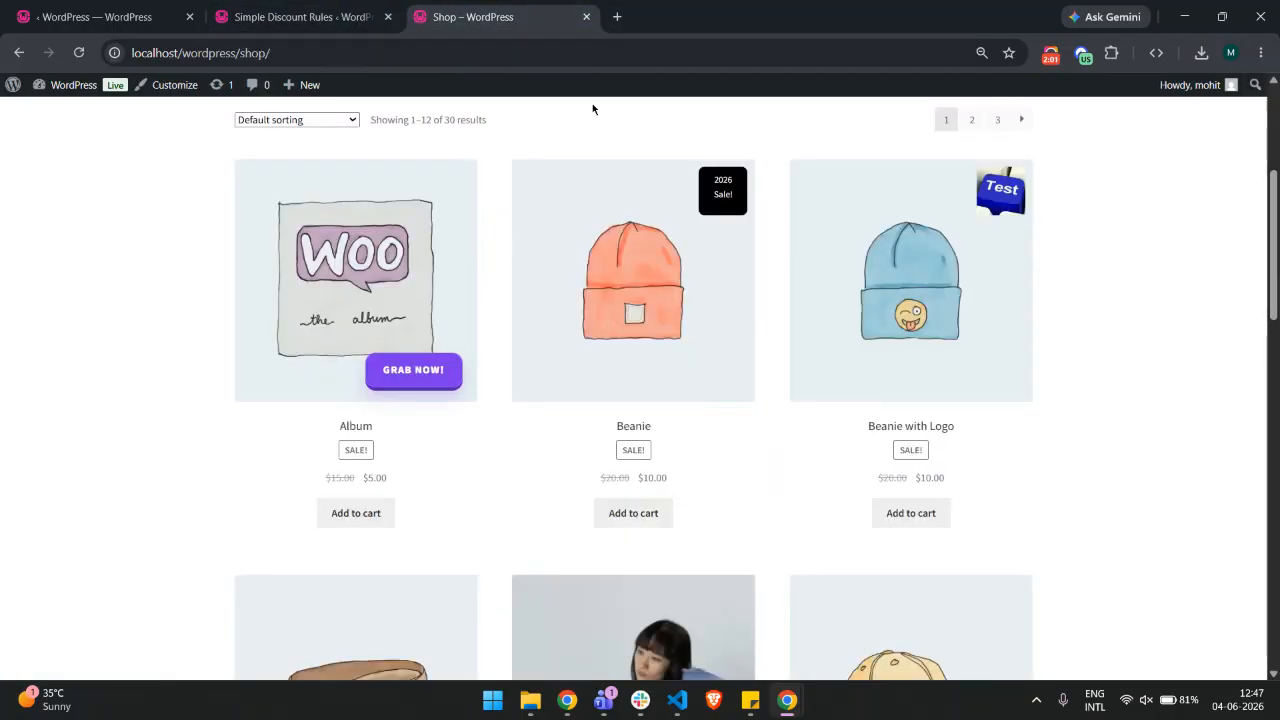
click(532, 12)
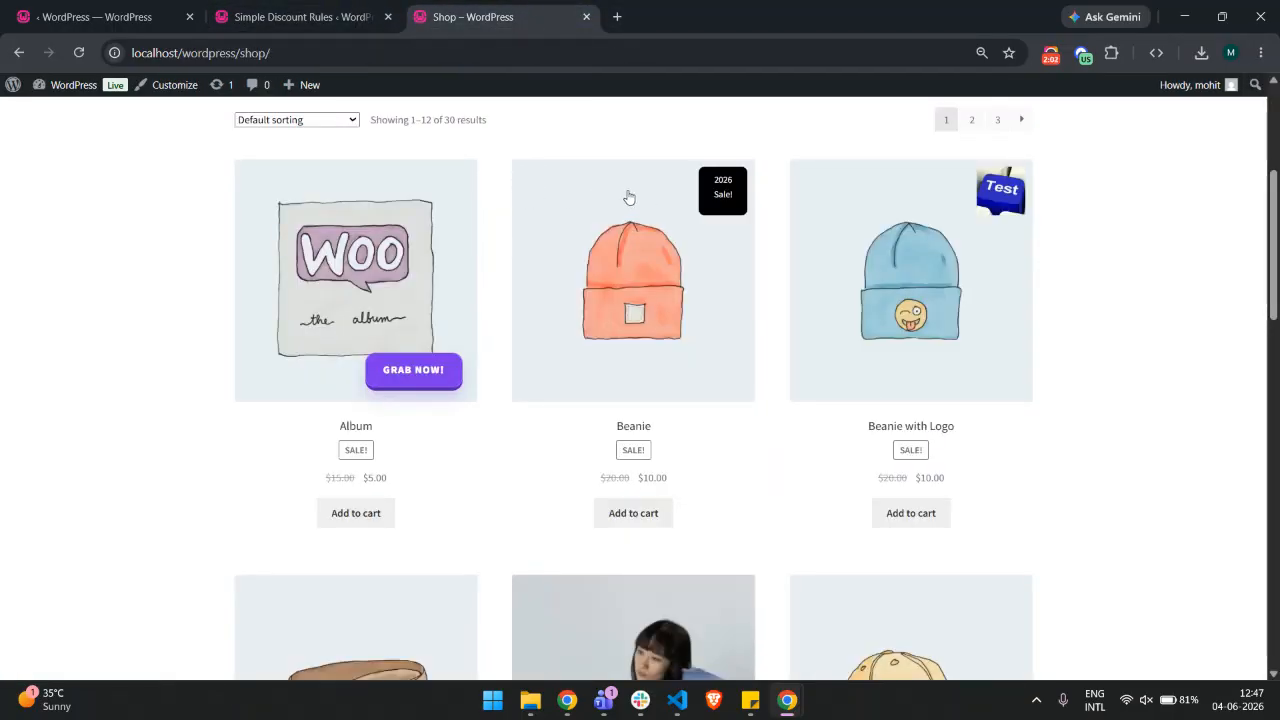
click(355, 12)
click(406, 565)
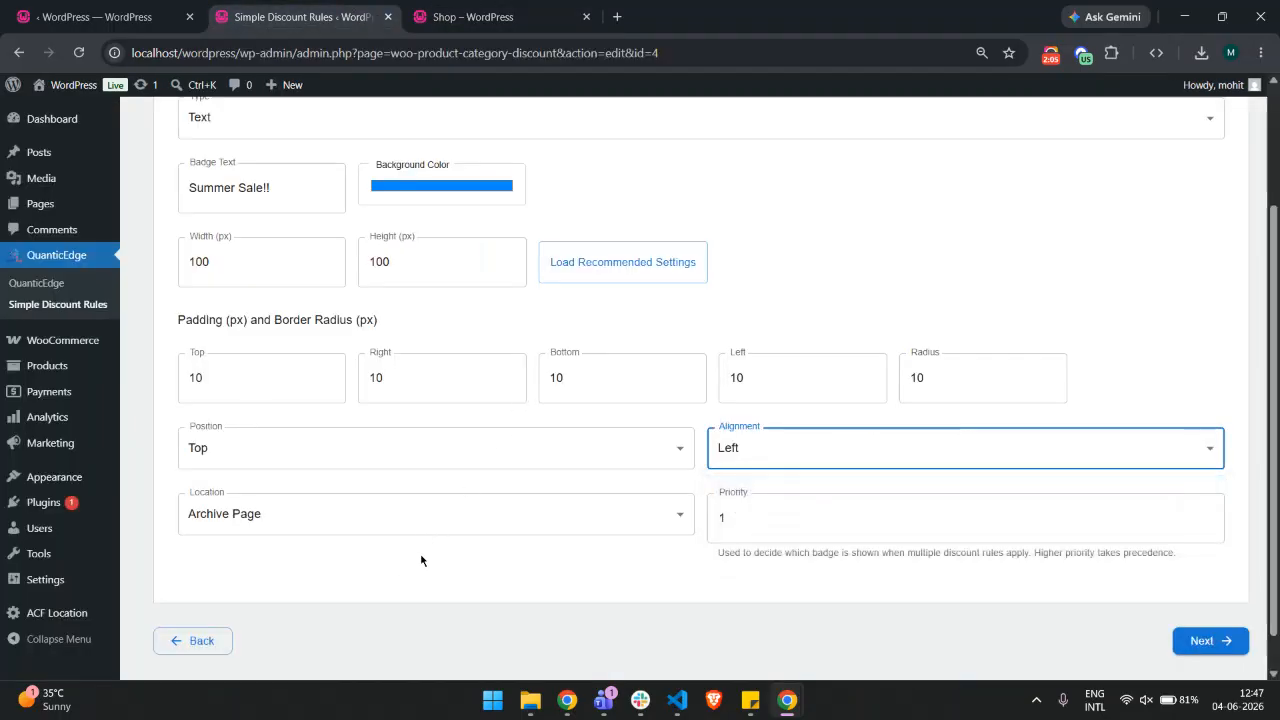
Open the badge Location choices and compare them with the badges shown on the shop page
click(345, 524)
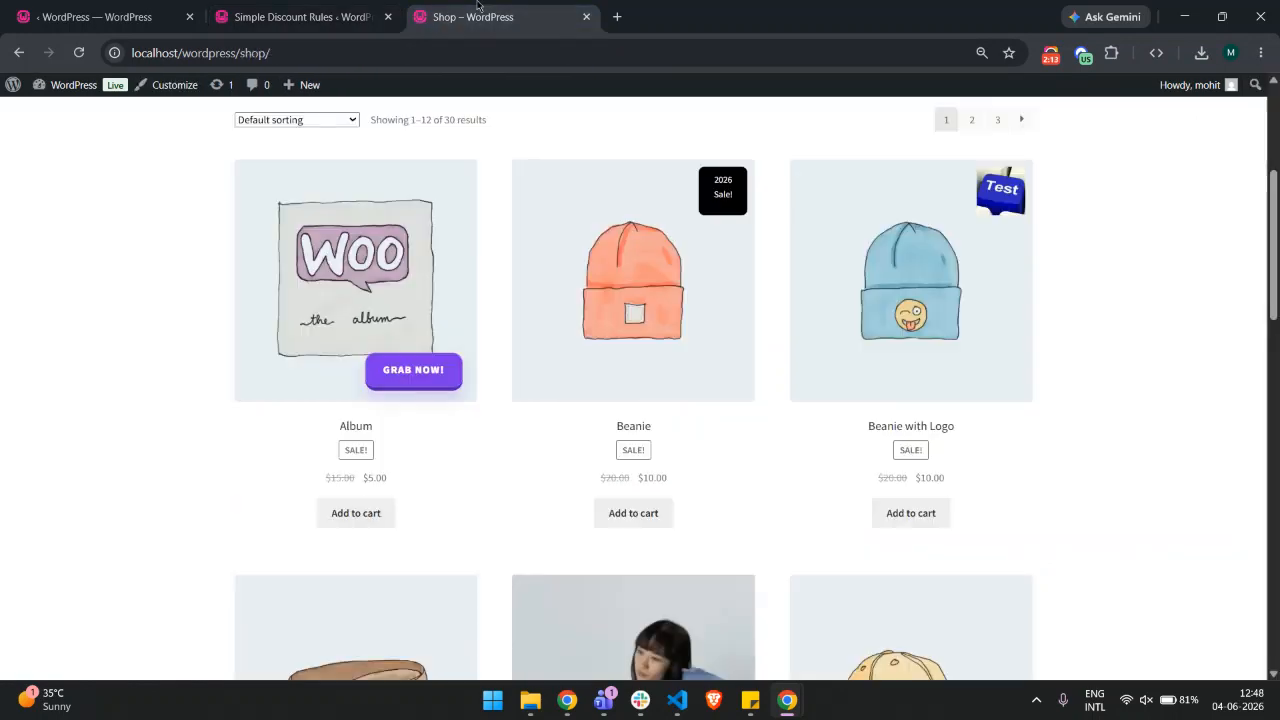
click(488, 22)
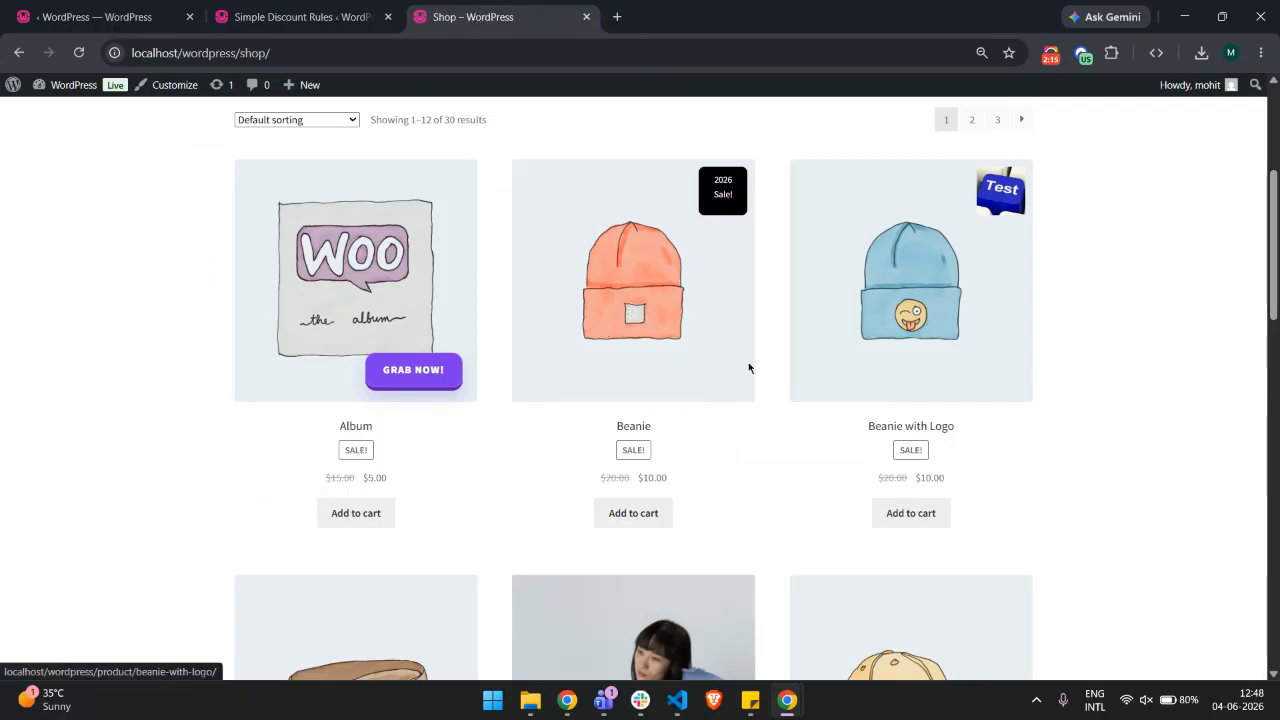
scroll(662, 288, up, 1)
scroll(662, 288, up, 2)
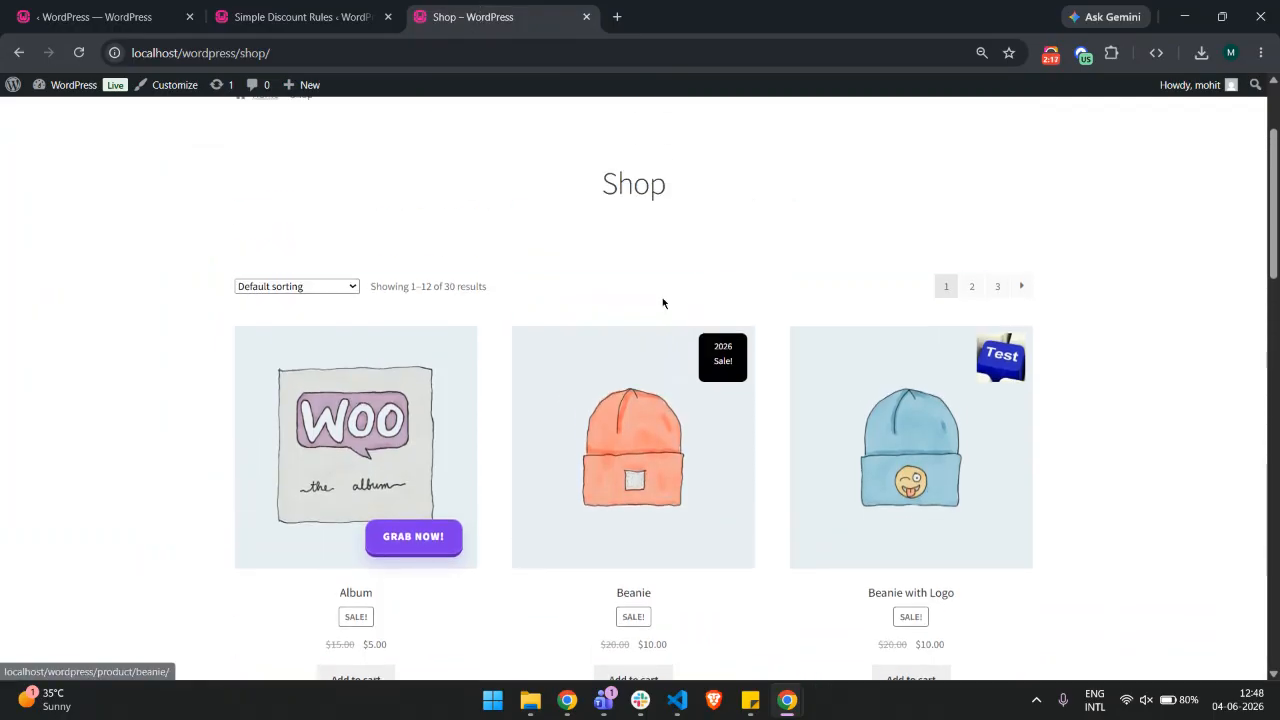
scroll(663, 300, down, 2)
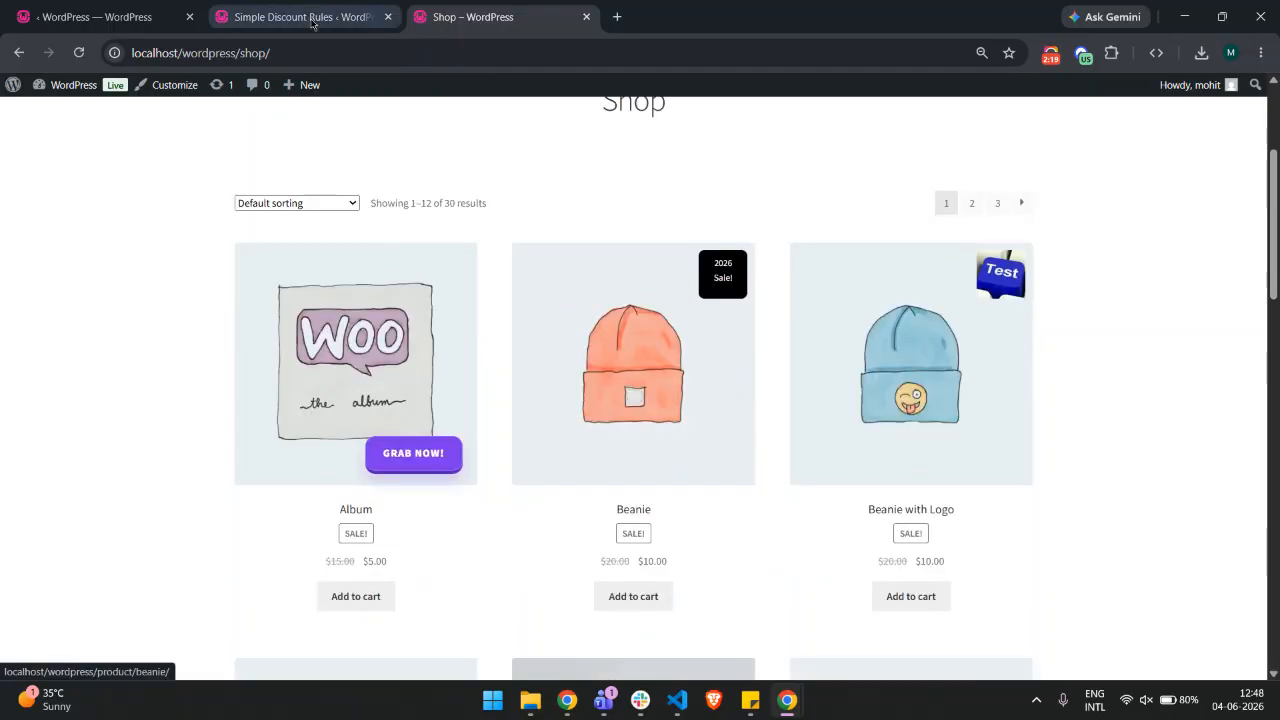
click(300, 17)
click(473, 17)
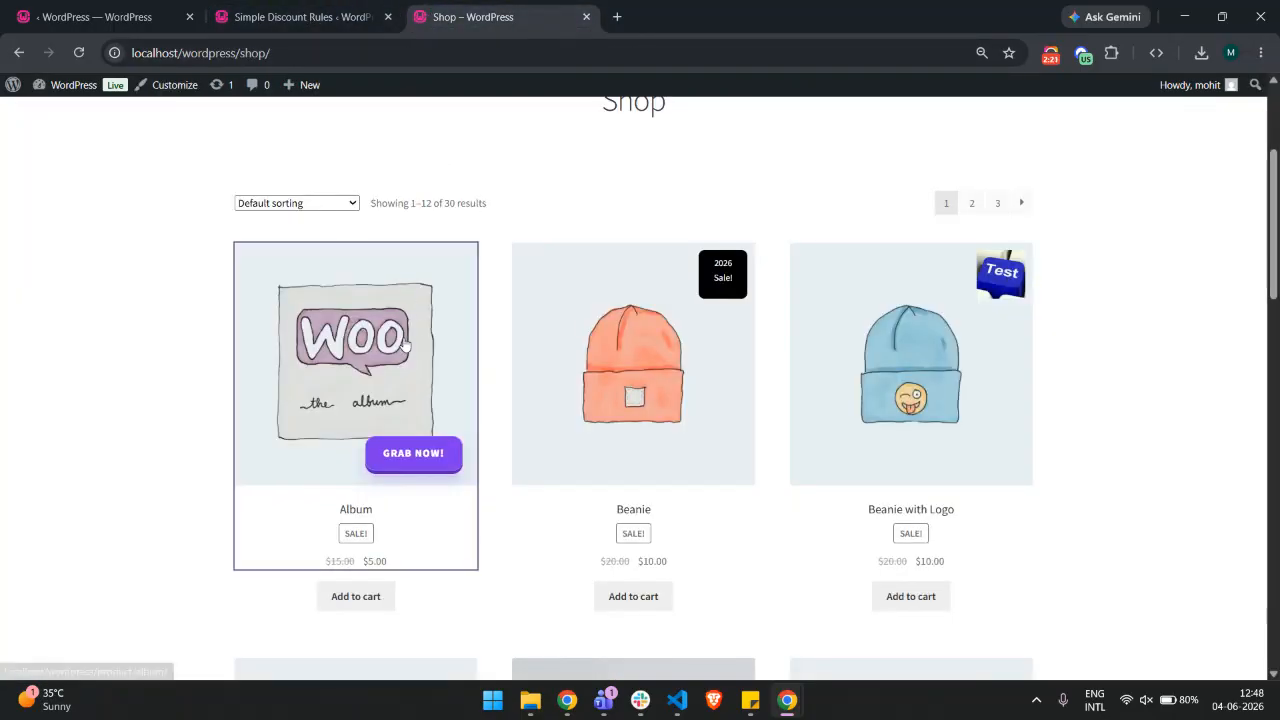
Open the Album product page in a new tab, look over its badge, and return to the rule editor
right_click(398, 350)
click(450, 251)
click(689, 7)
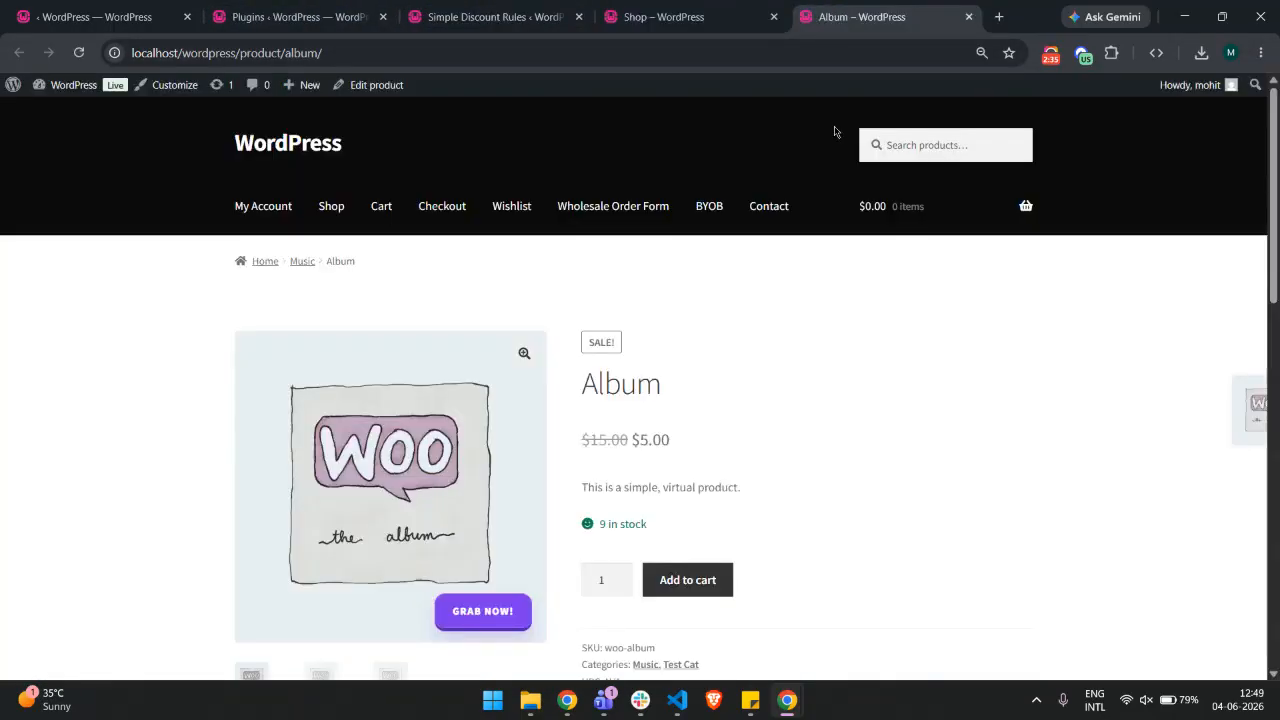
scroll(750, 410, down, 3)
scroll(760, 400, up, 3)
click(554, 8)
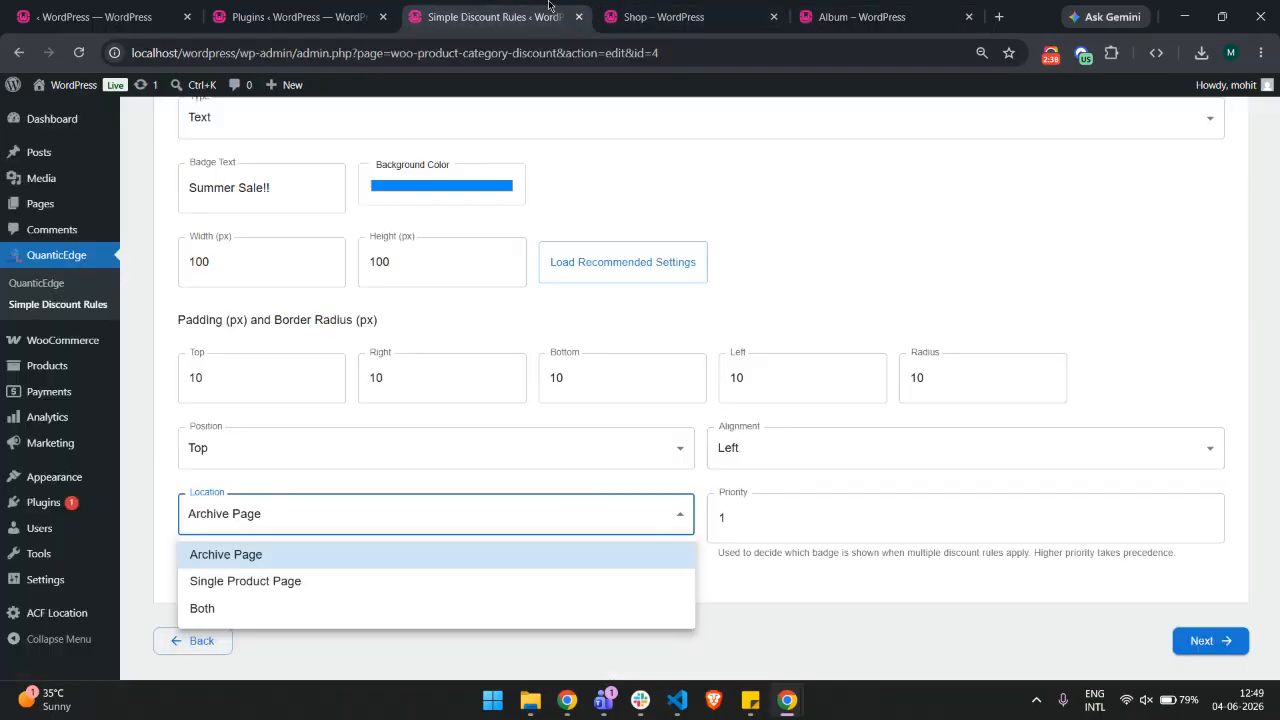
Close the first browser tab and set the badge Priority to 2, checking the shop page in between
click(187, 16)
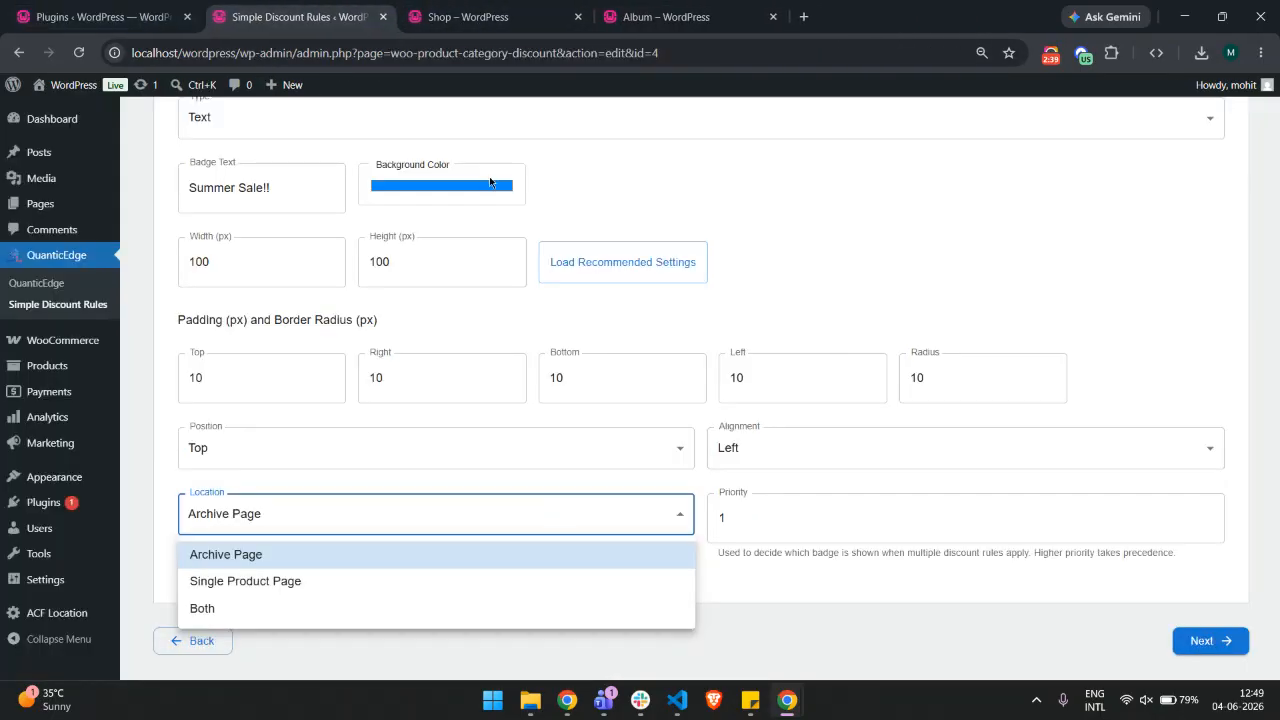
click(733, 515)
scroll(735, 515, up, 1)
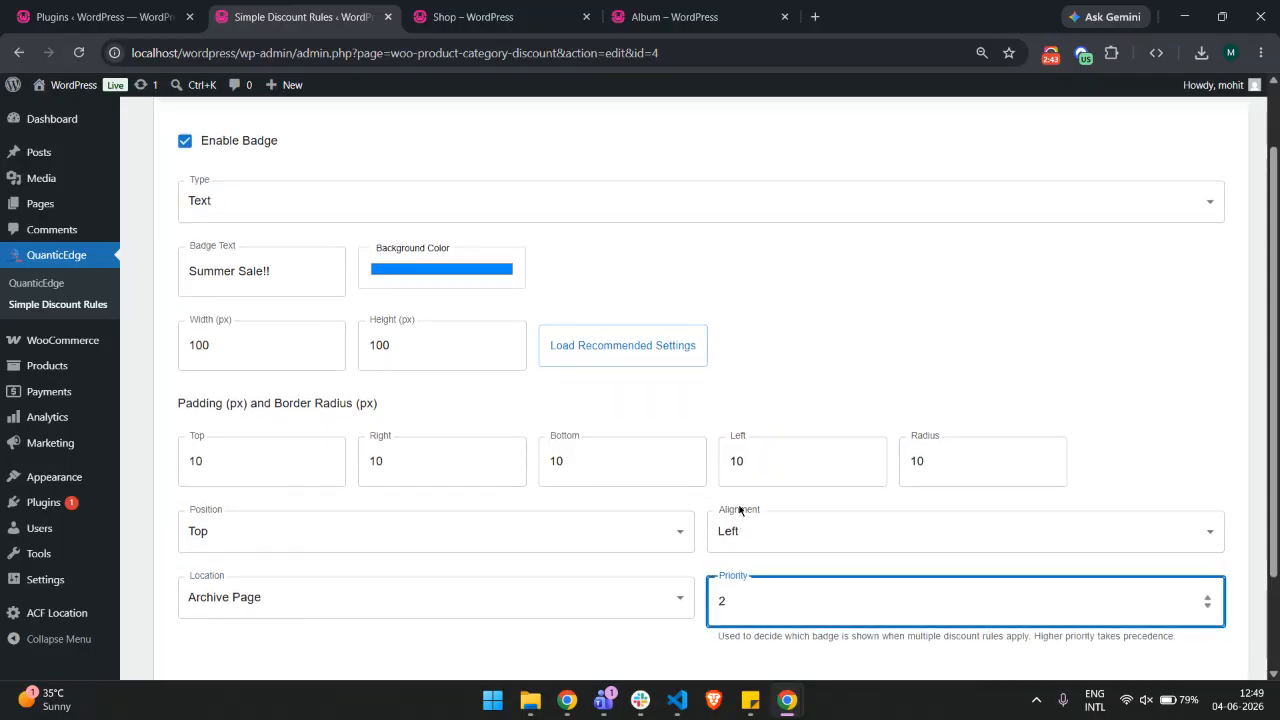
click(556, 11)
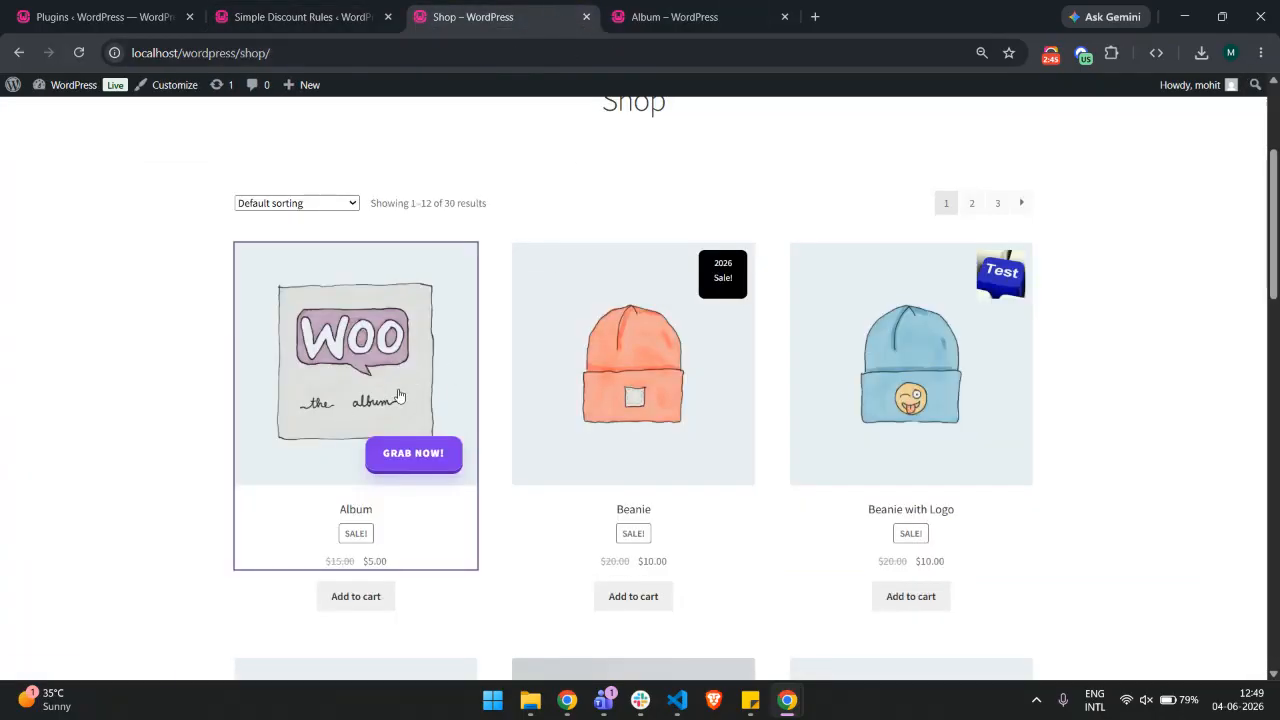
click(300, 16)
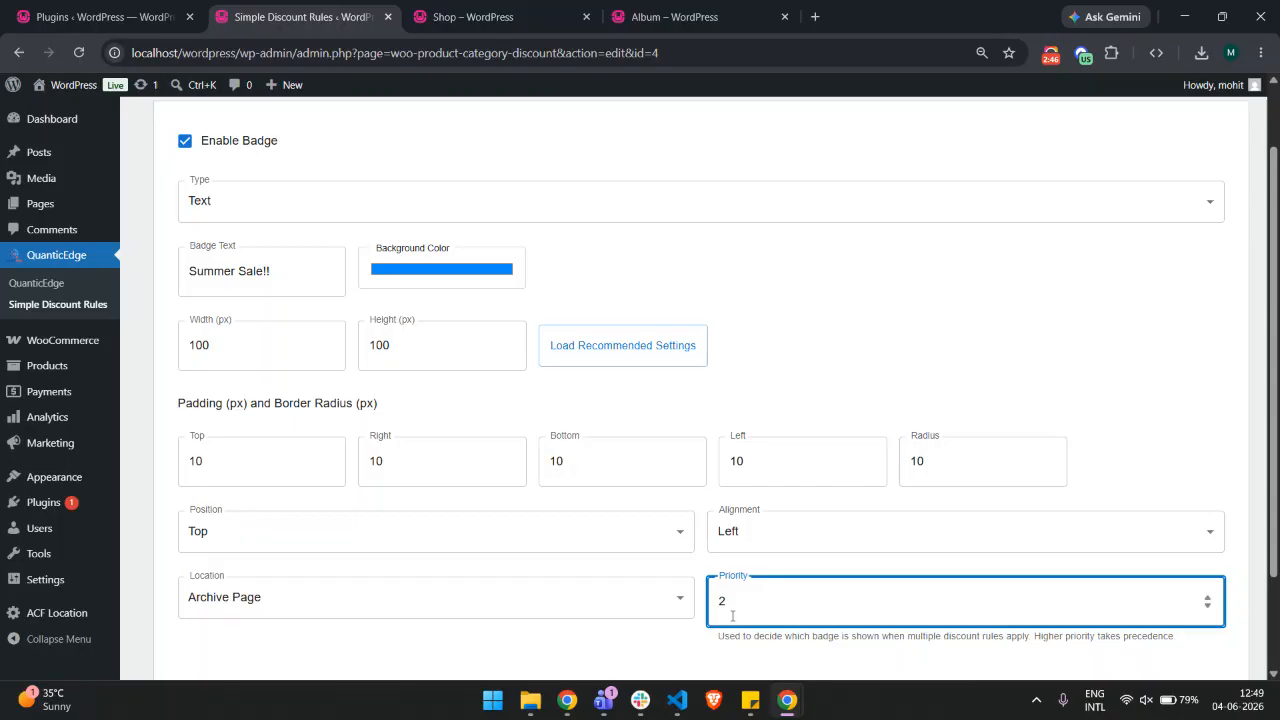
click(470, 16)
click(363, 8)
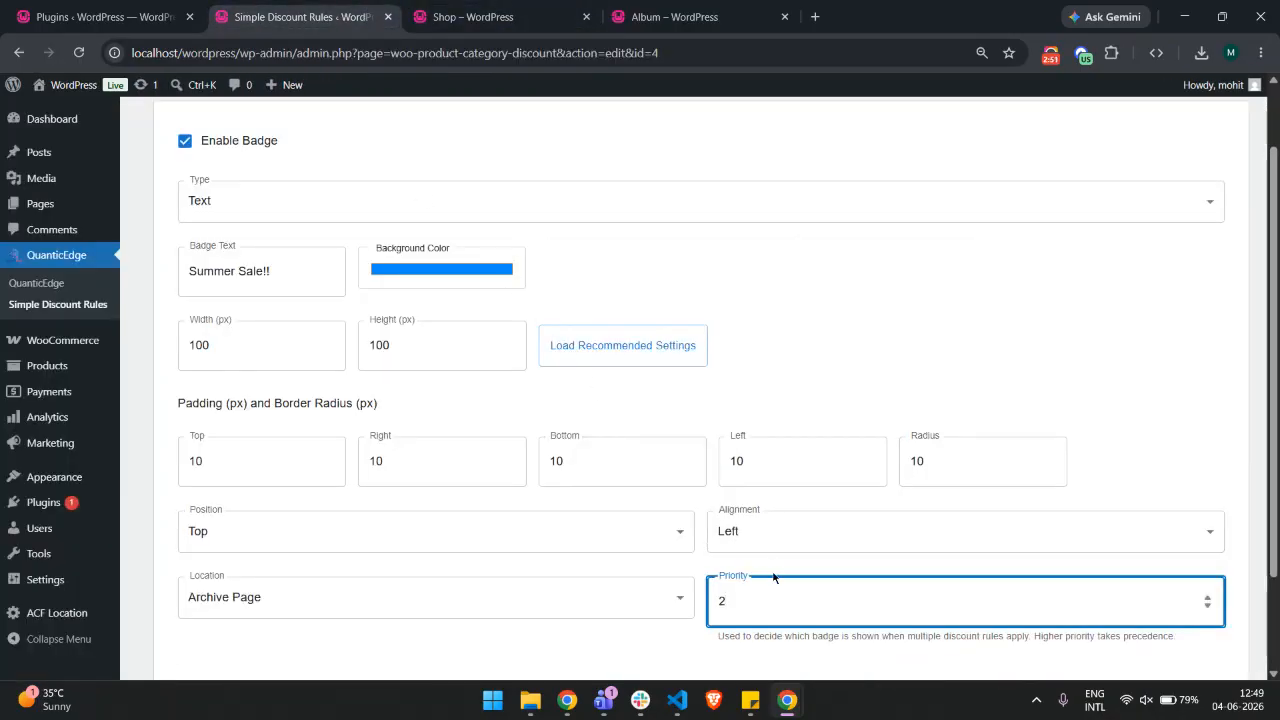
Leave the editor for the Simple Discount Rules list and reopen the Discount Badge Demo rule for editing
click(105, 311)
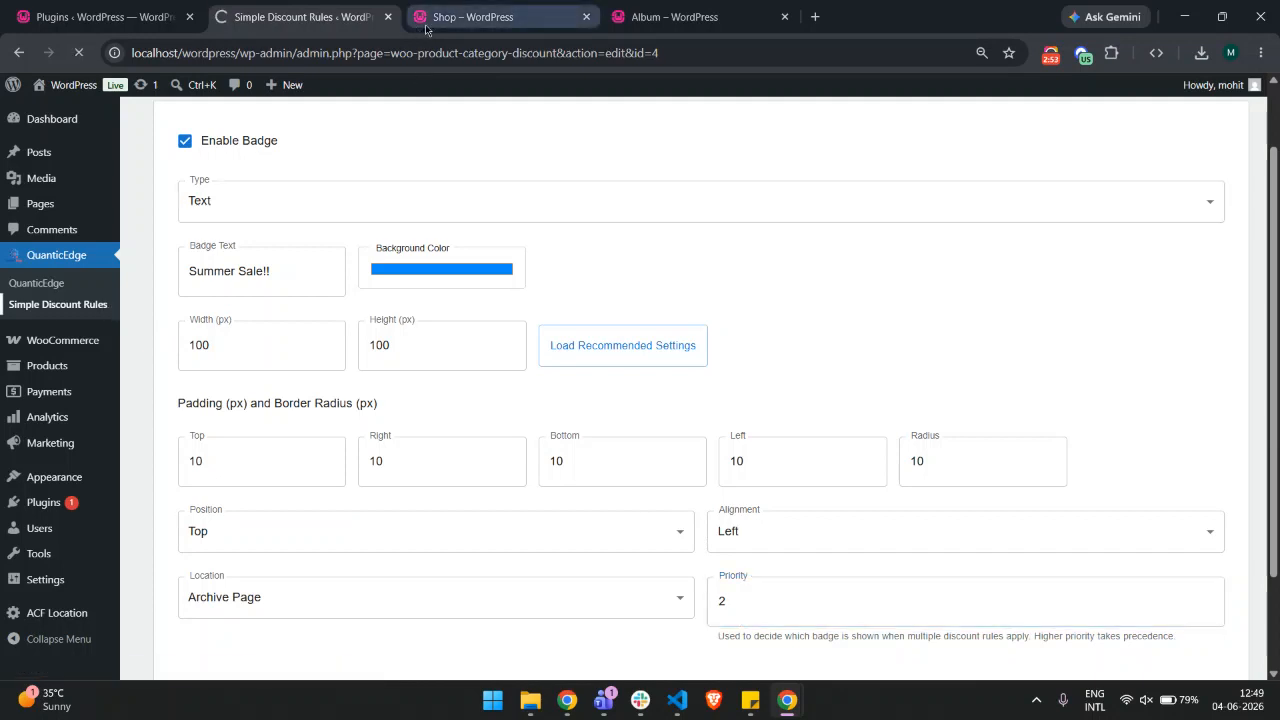
drag(262, 250, 148, 240)
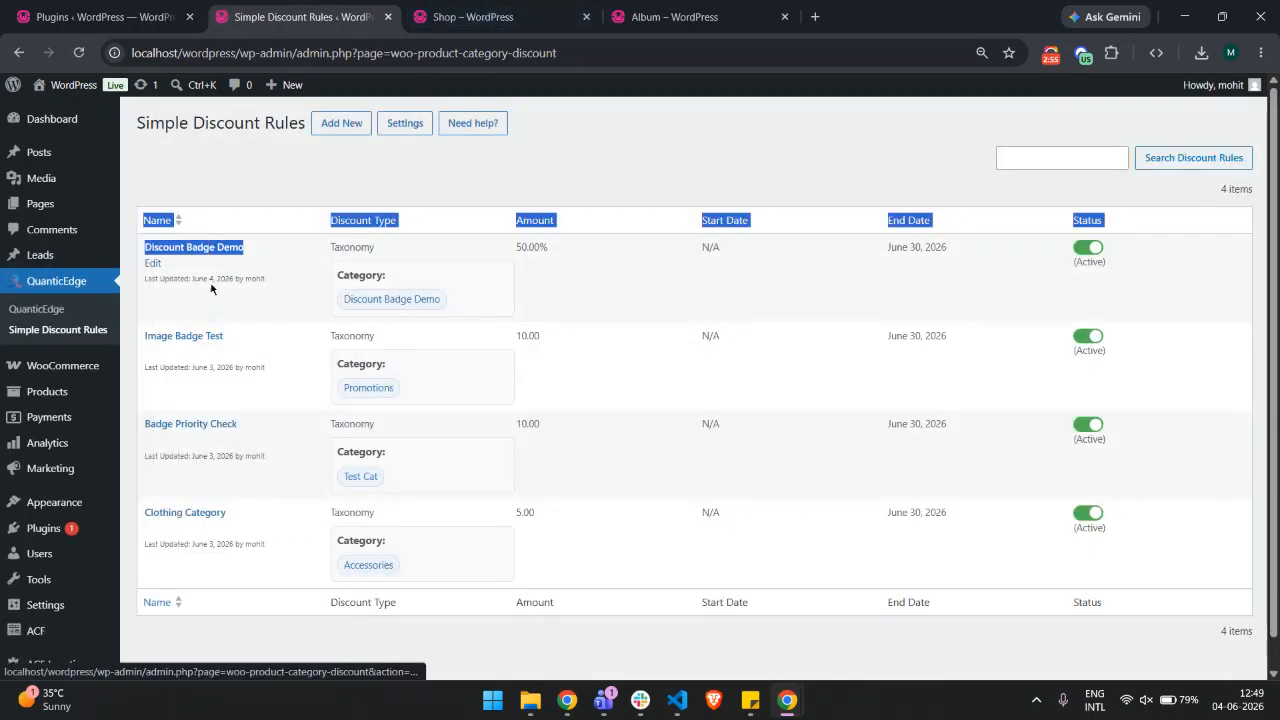
click(520, 12)
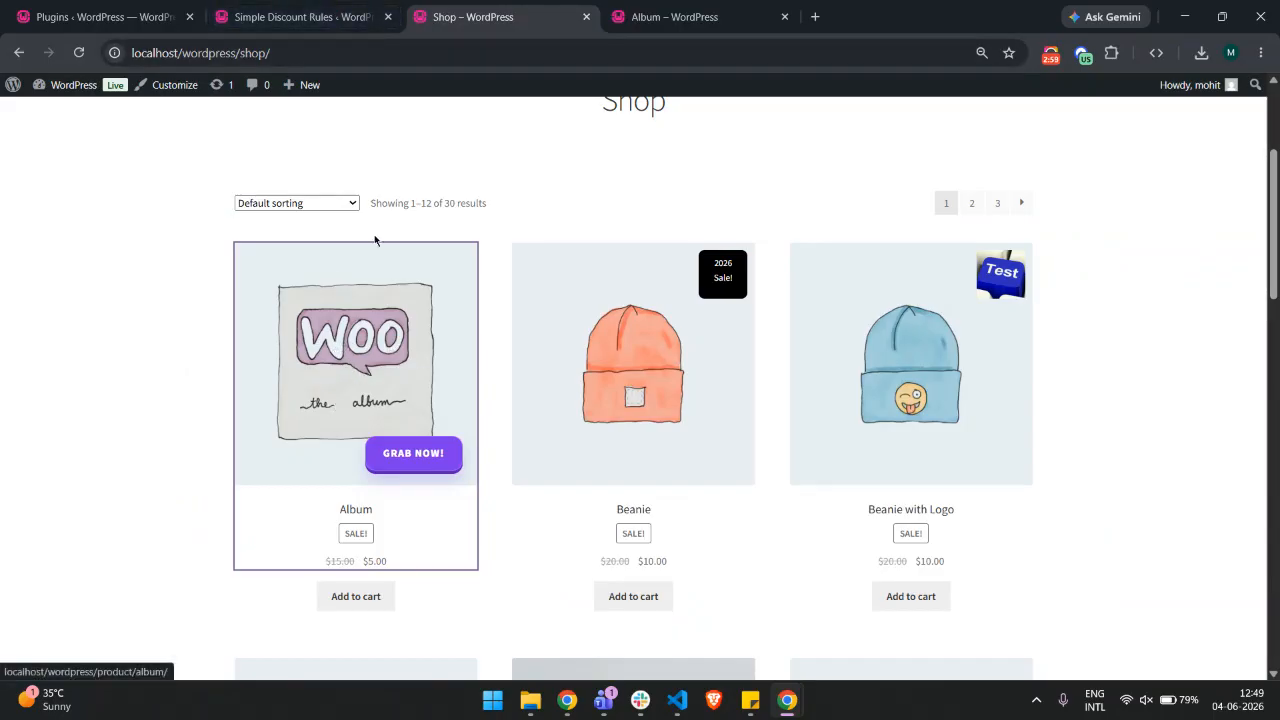
key(ctrl+shift+Tab)
click(231, 252)
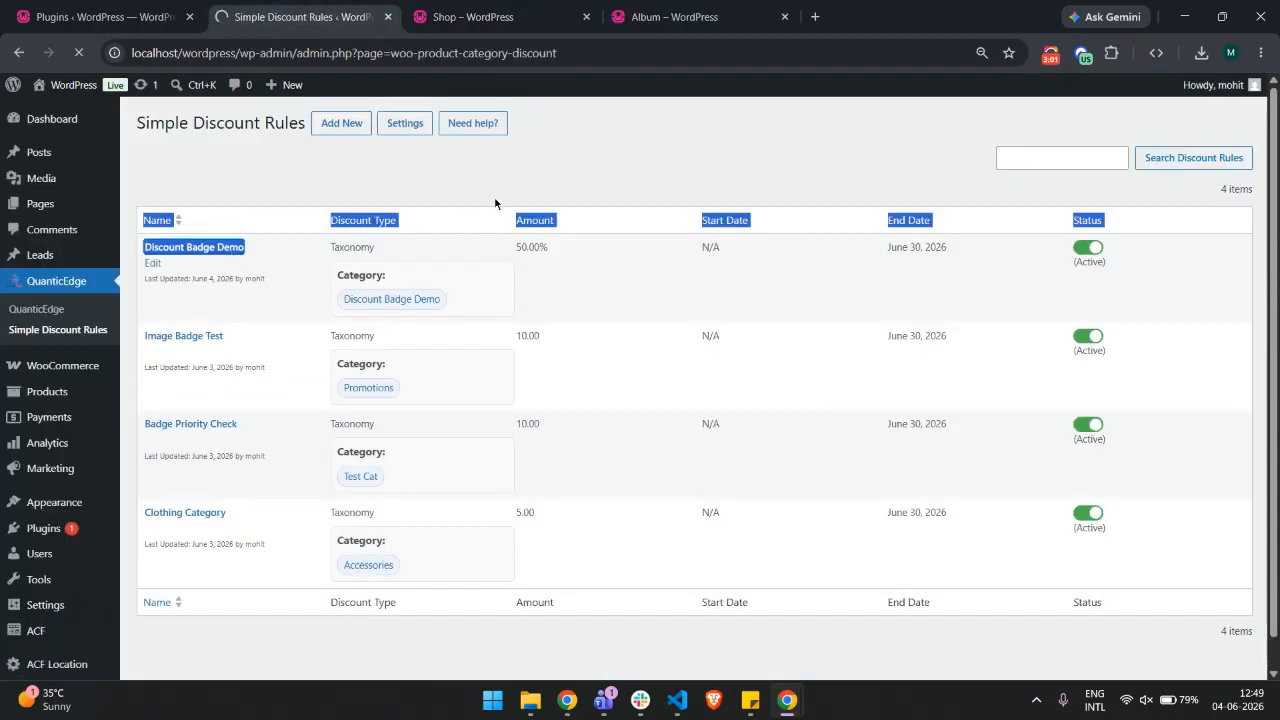
Advance to the rule's Badge step and load the recommended badge size, padding and alignment settings
scroll(920, 374, down, 4)
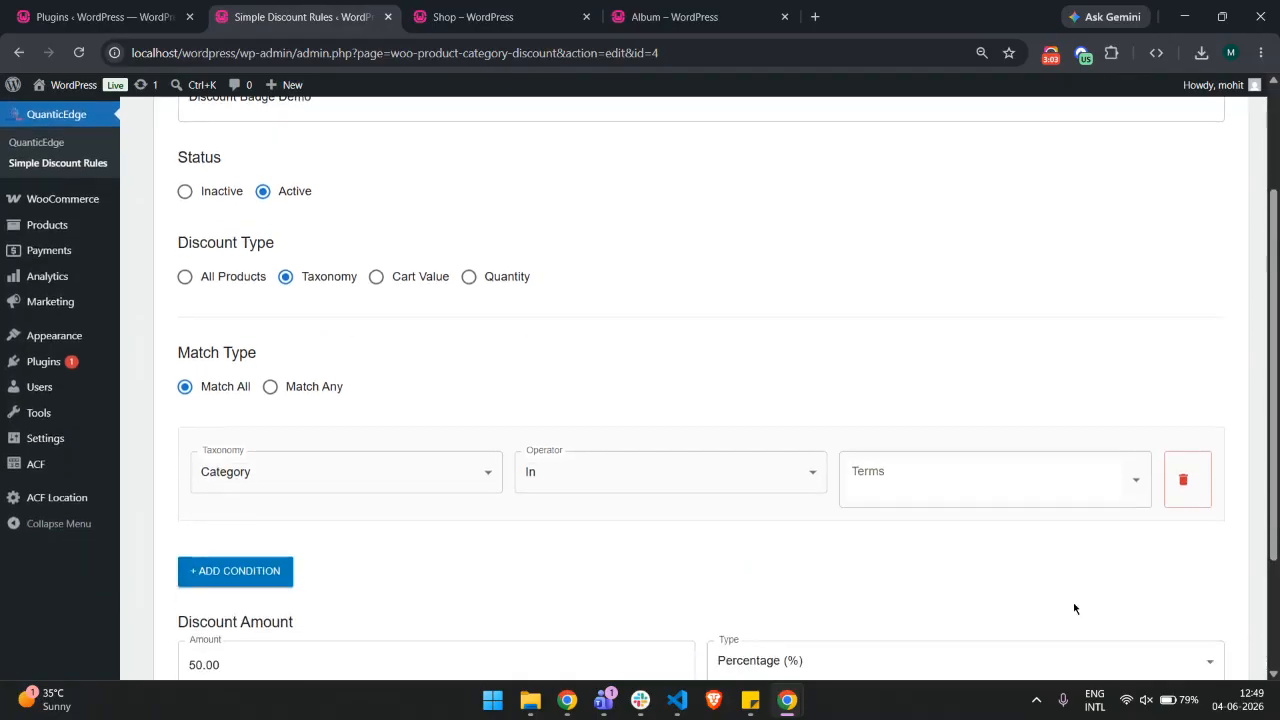
click(1204, 628)
click(1214, 451)
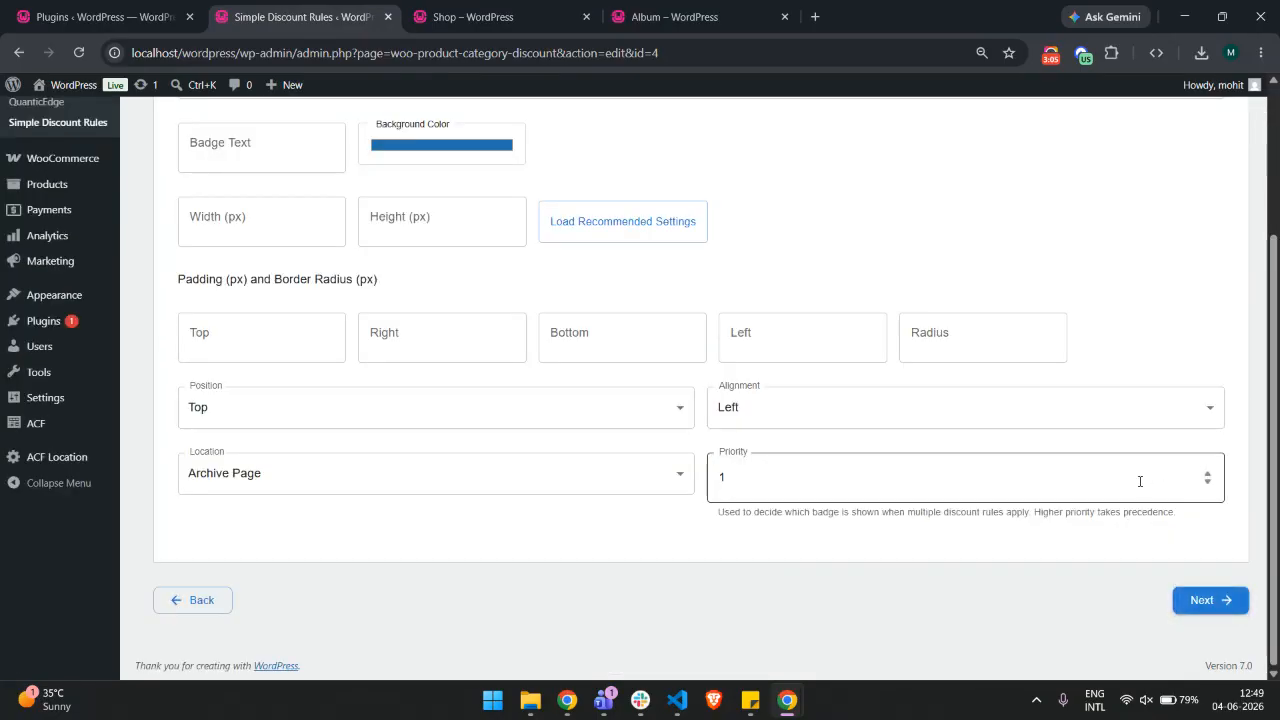
drag(713, 512, 1199, 510)
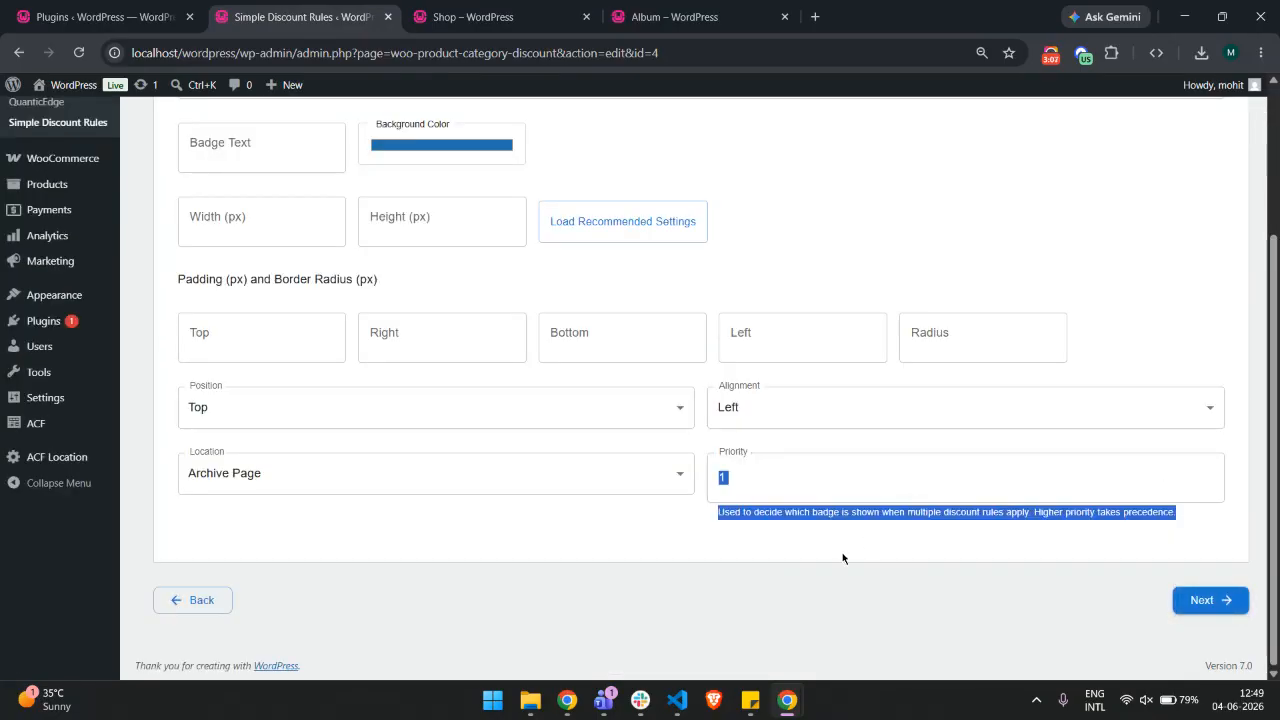
scroll(800, 460, up, 2)
click(760, 376)
scroll(277, 220, down, 1)
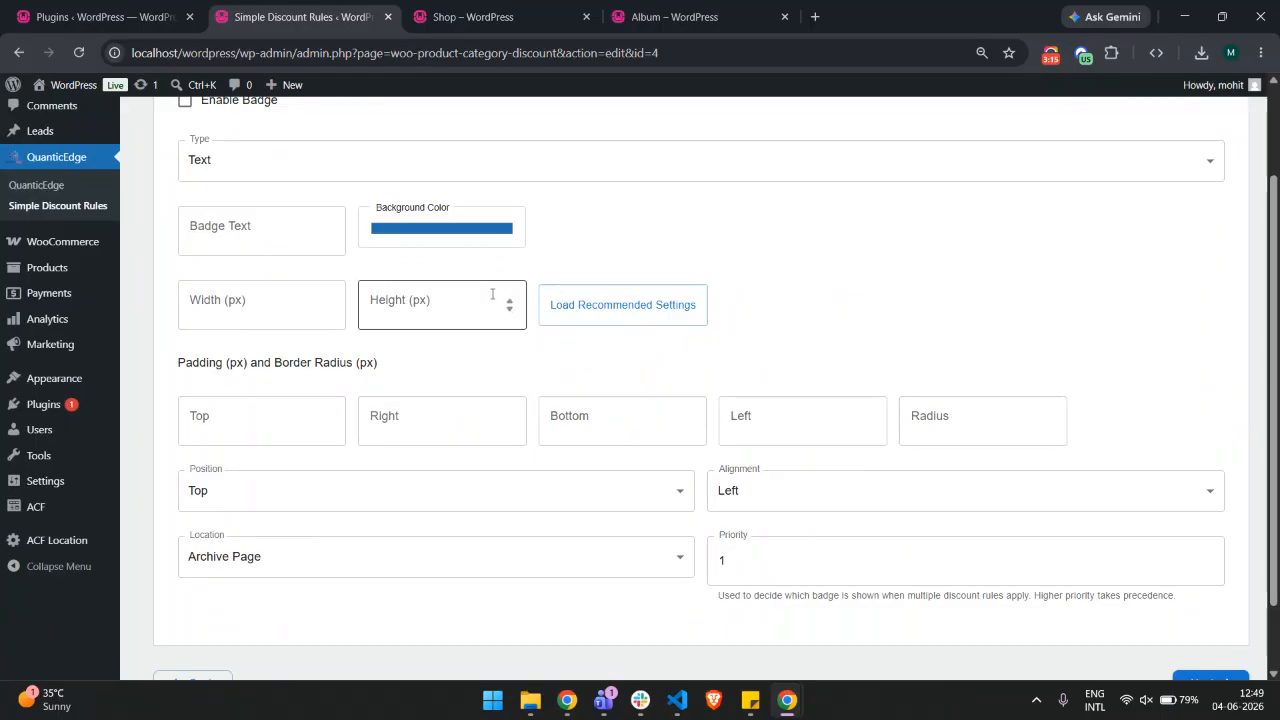
click(591, 316)
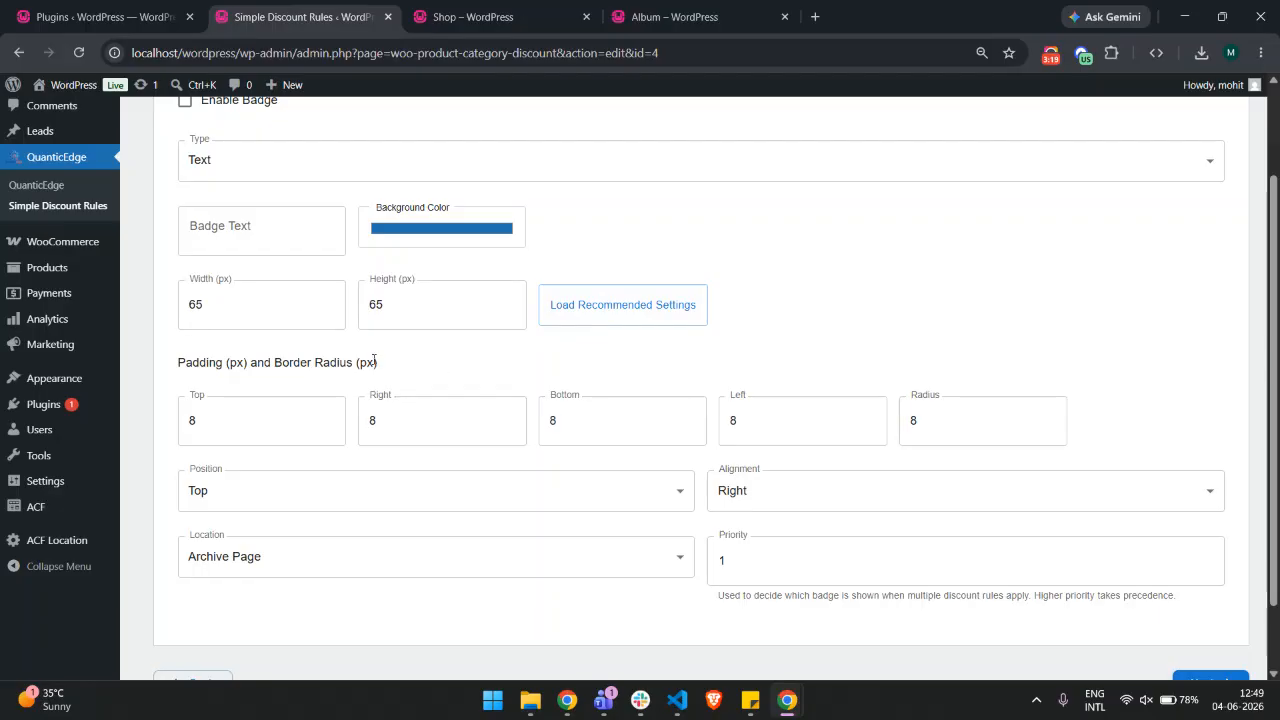
Compare the shop page badges with the badge settings in the rule editor
key(ctrl+Tab)
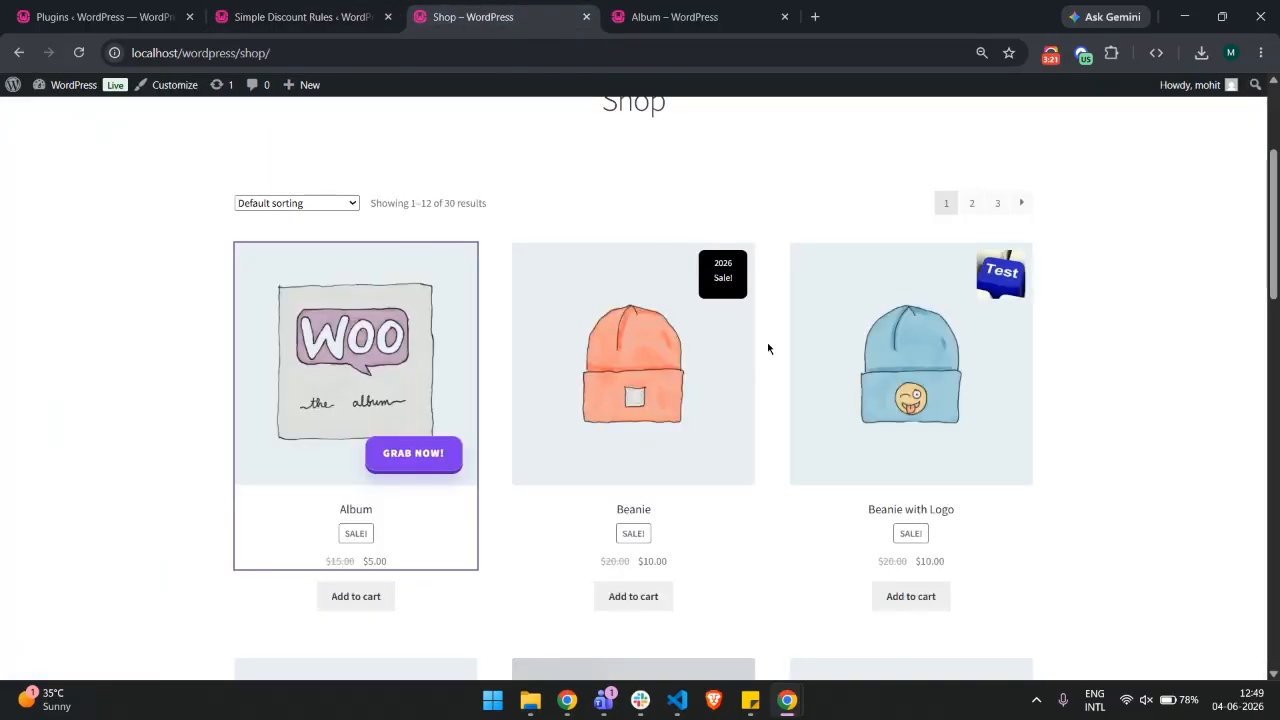
scroll(675, 214, up, 1)
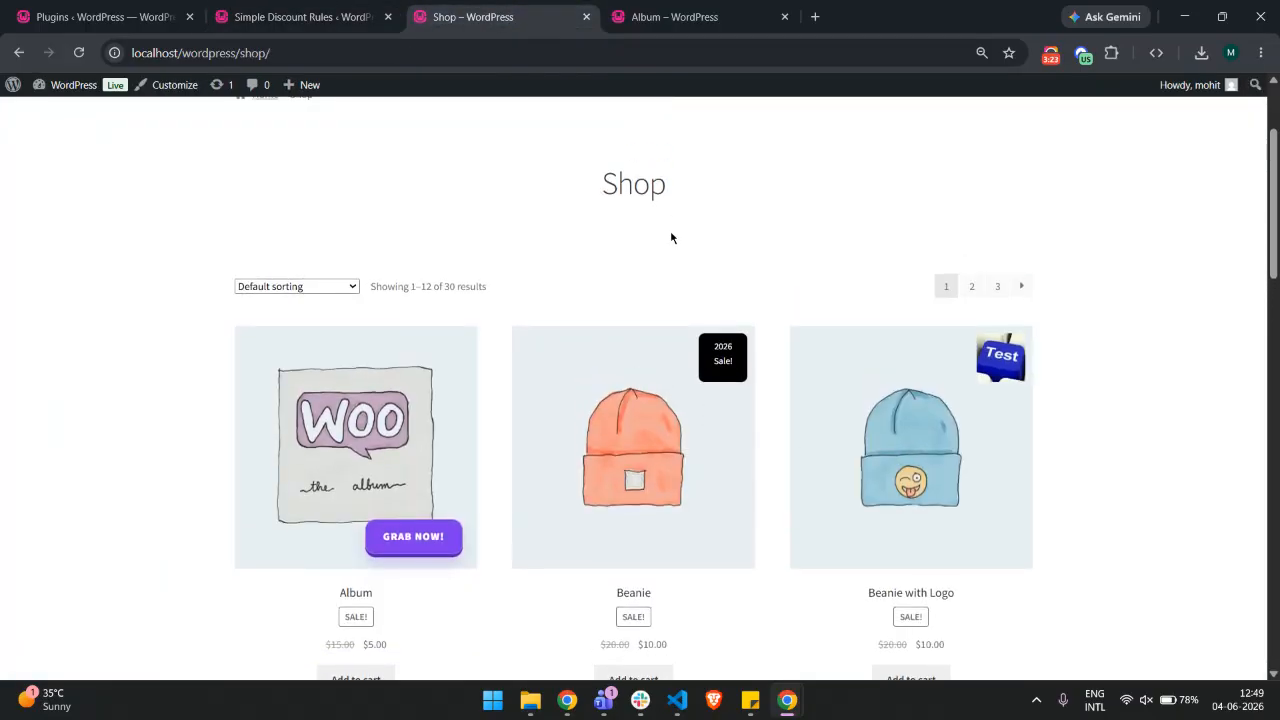
key(ctrl+shift+Tab)
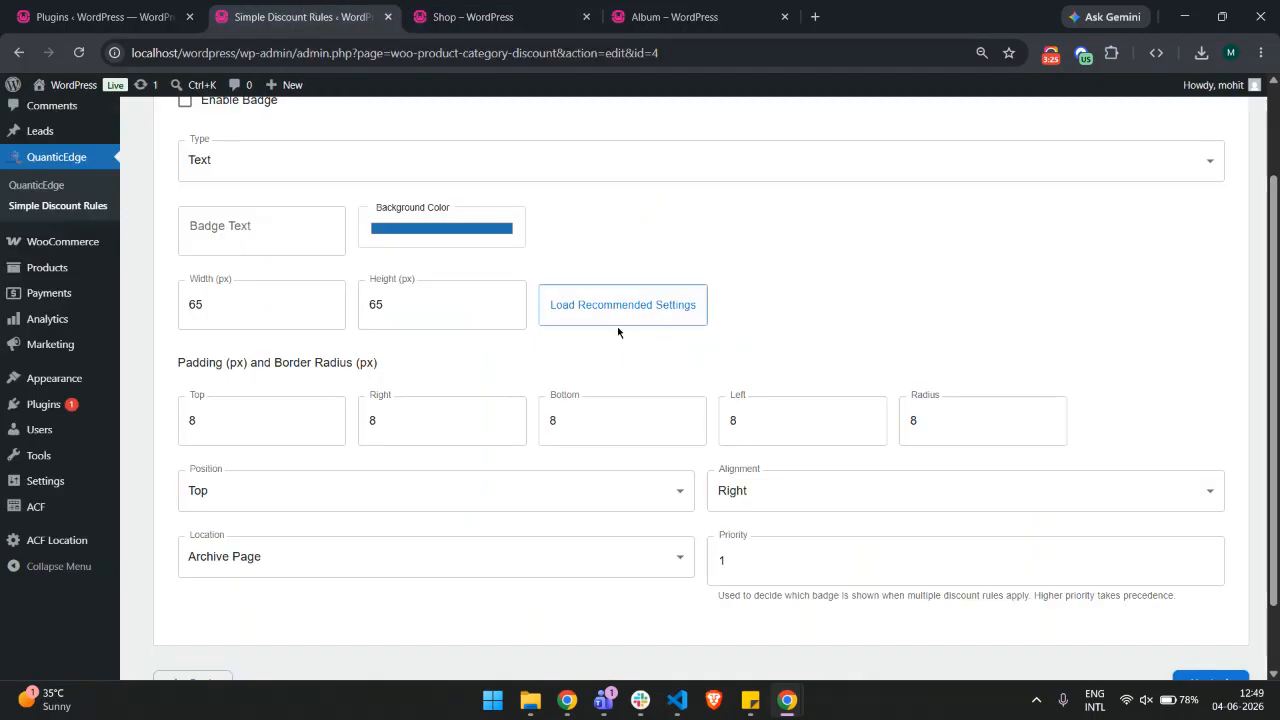
Set the badge text to Summer Sale!!! using the suggested entry plus an extra exclamation mark
scroll(586, 314, up, 1)
click(281, 302)
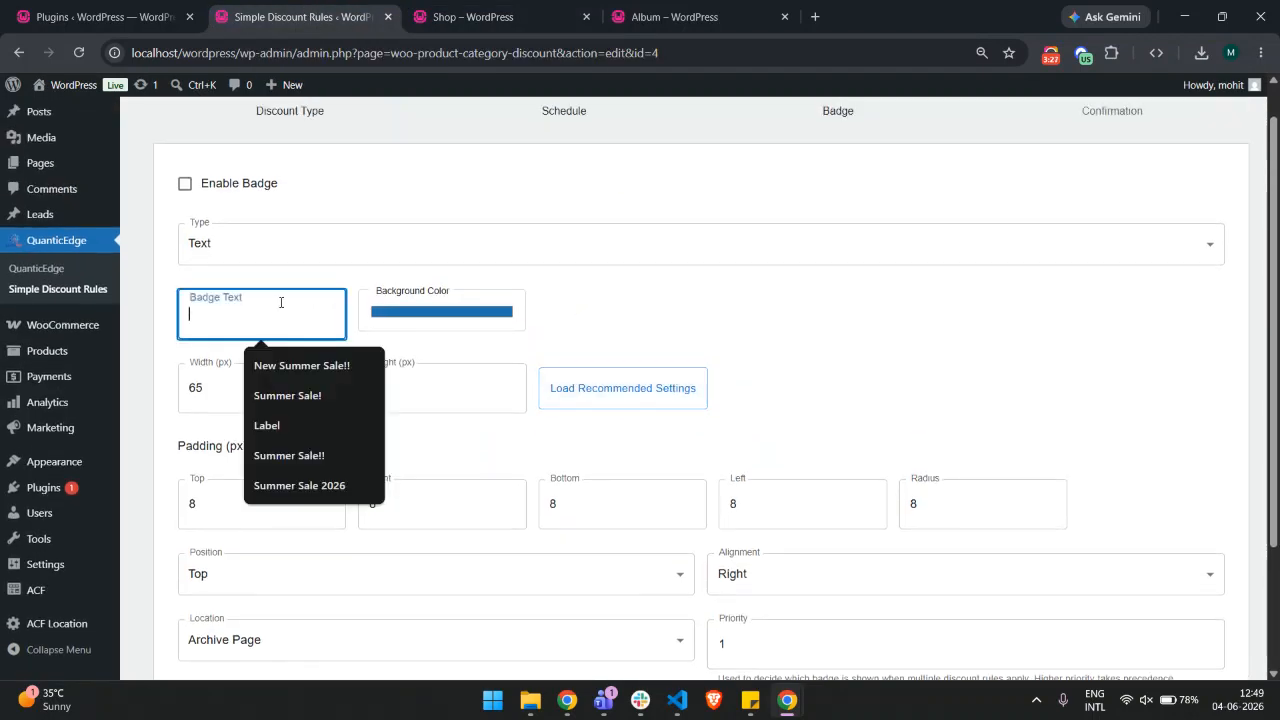
click(360, 396)
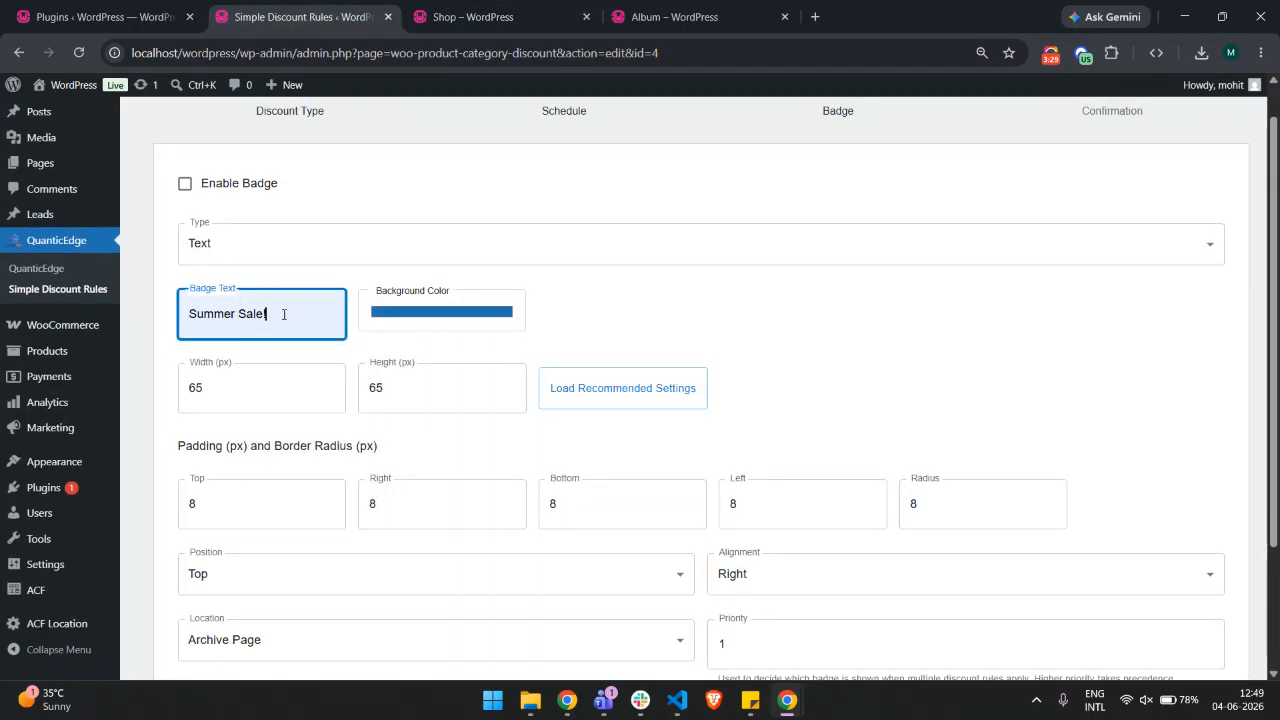
text(~!)
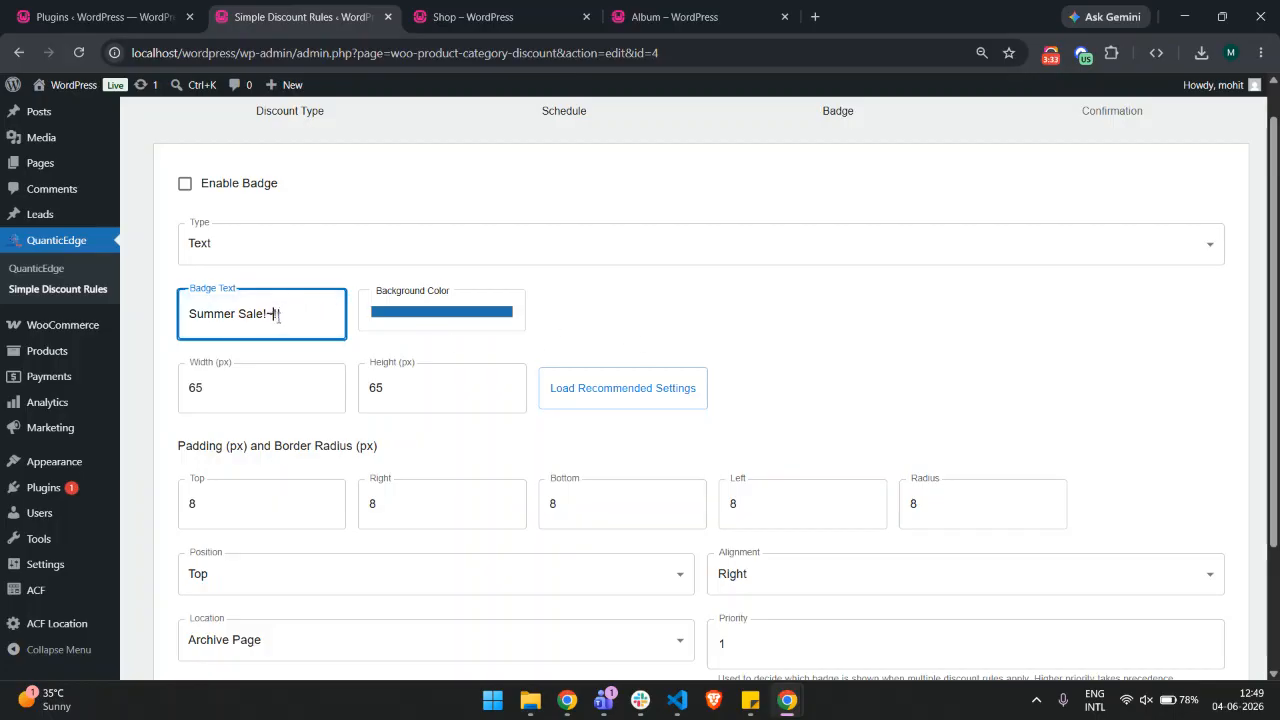
Turn on the Enable Badge option for this rule
scroll(728, 344, down, 3)
click(657, 551)
scroll(475, 350, up, 3)
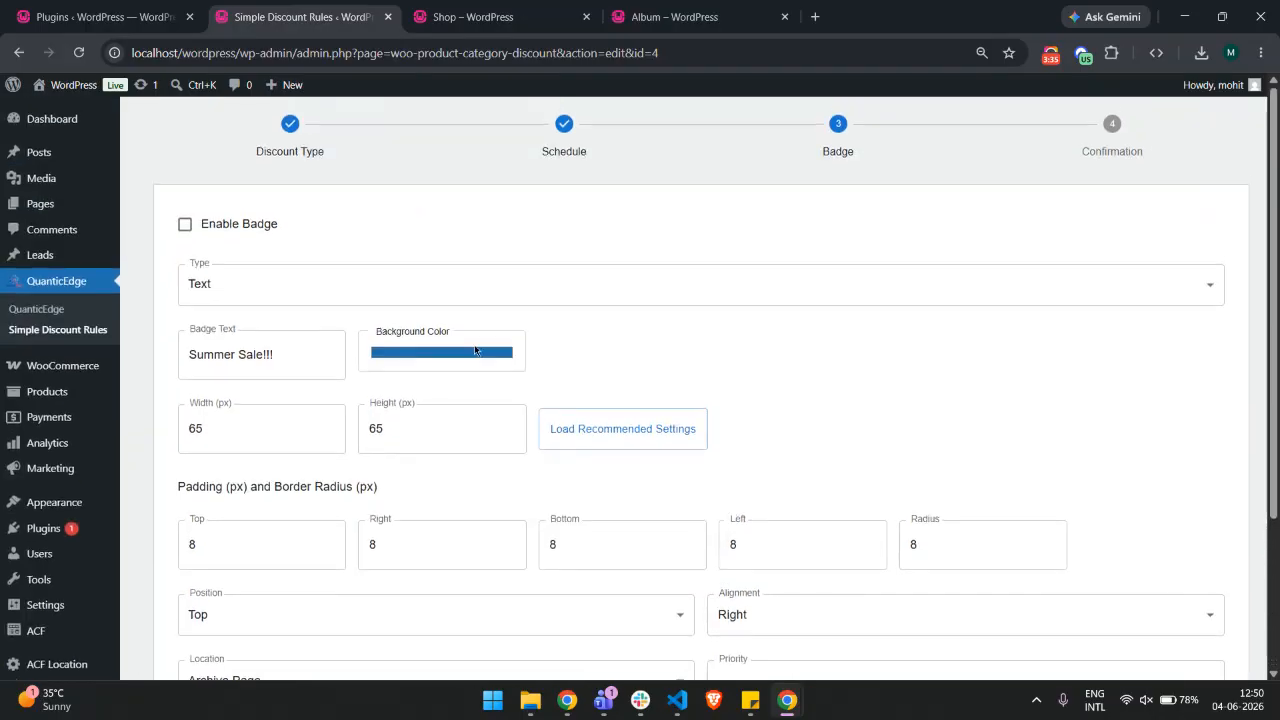
click(245, 228)
Advance to the Confirmation step and update the discount rule
scroll(606, 323, down, 5)
click(1205, 597)
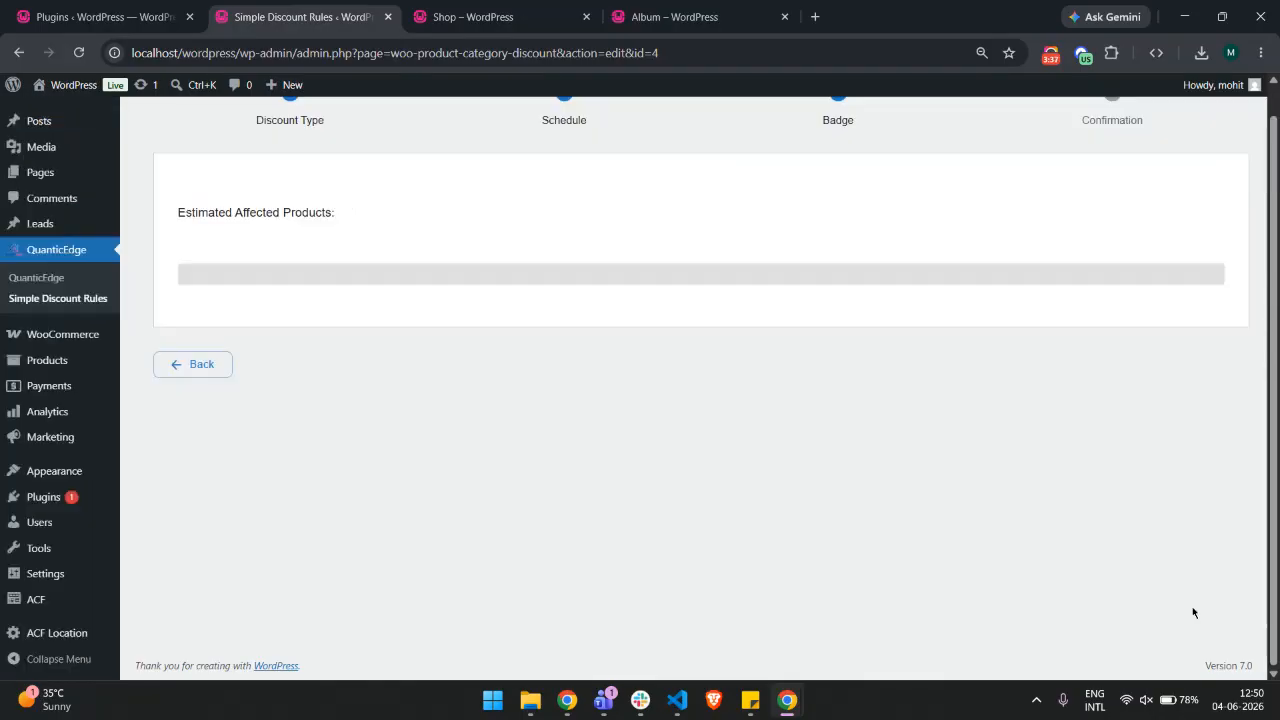
scroll(720, 340, up, 2)
click(690, 311)
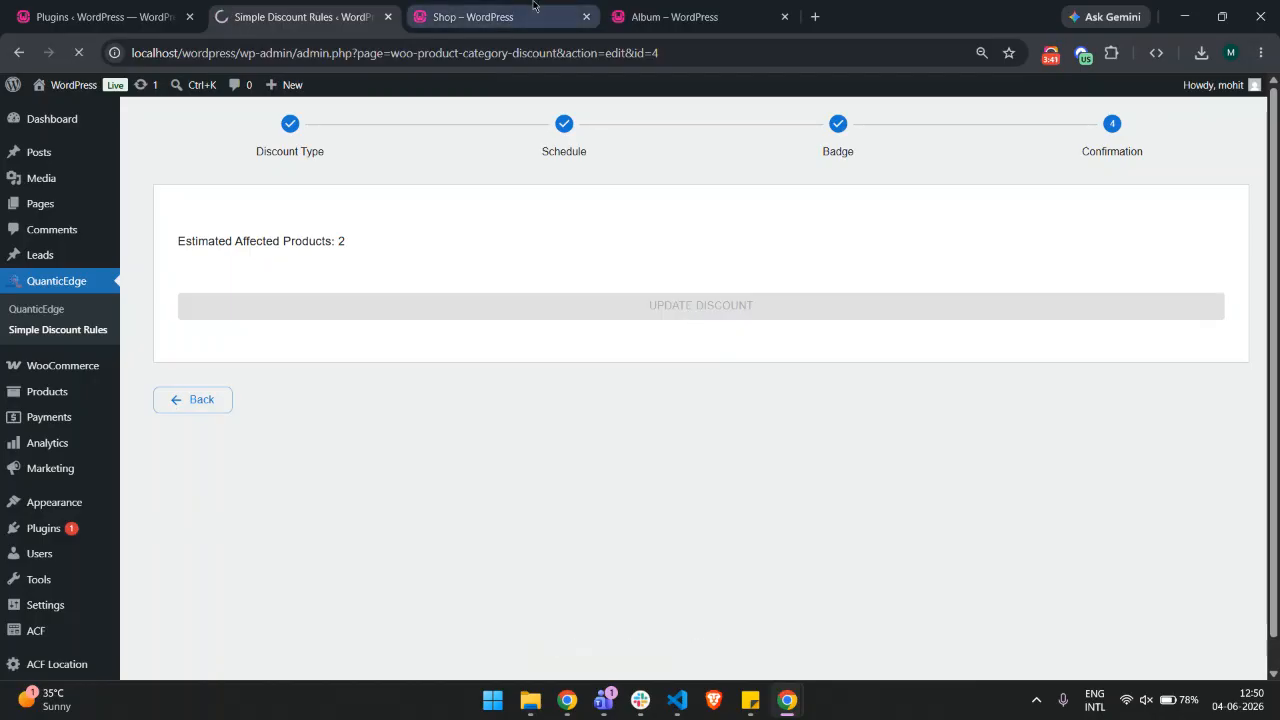
Reload the shop page and check the badges on the discounted products, then return to the rules list
drag(262, 246, 145, 248)
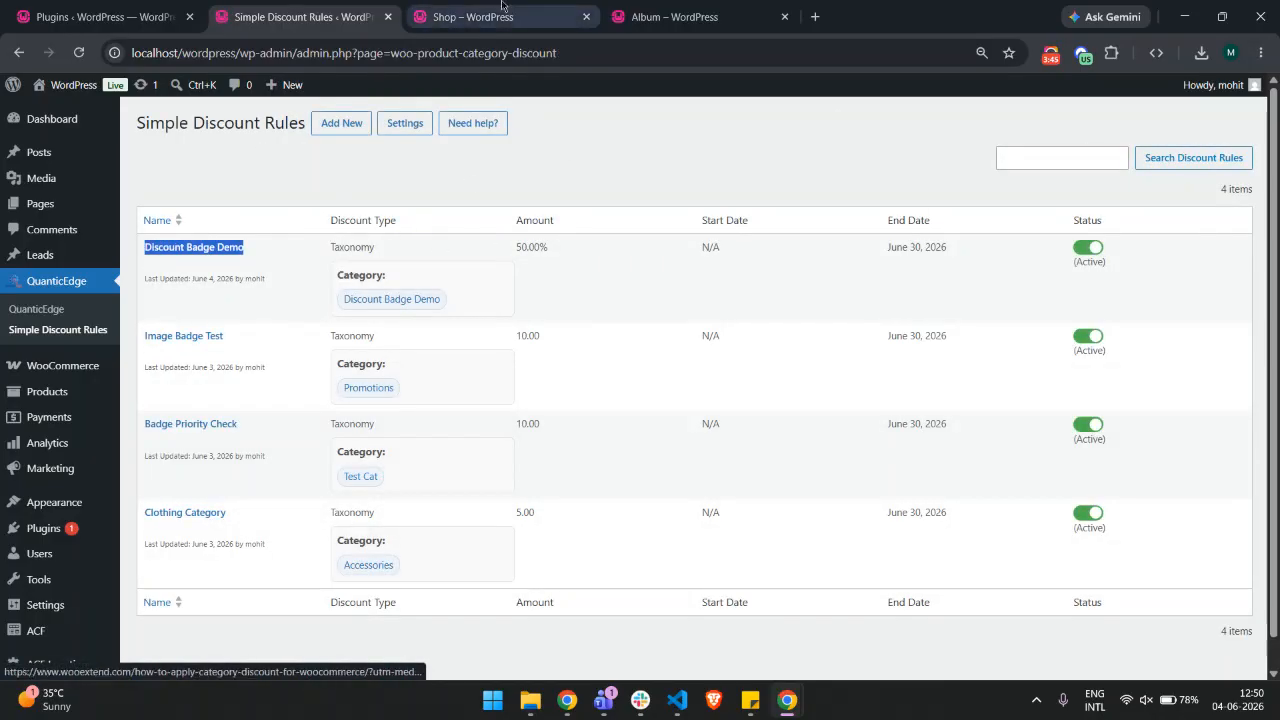
click(473, 16)
right_click(517, 130)
click(494, 190)
scroll(526, 137, down, 2)
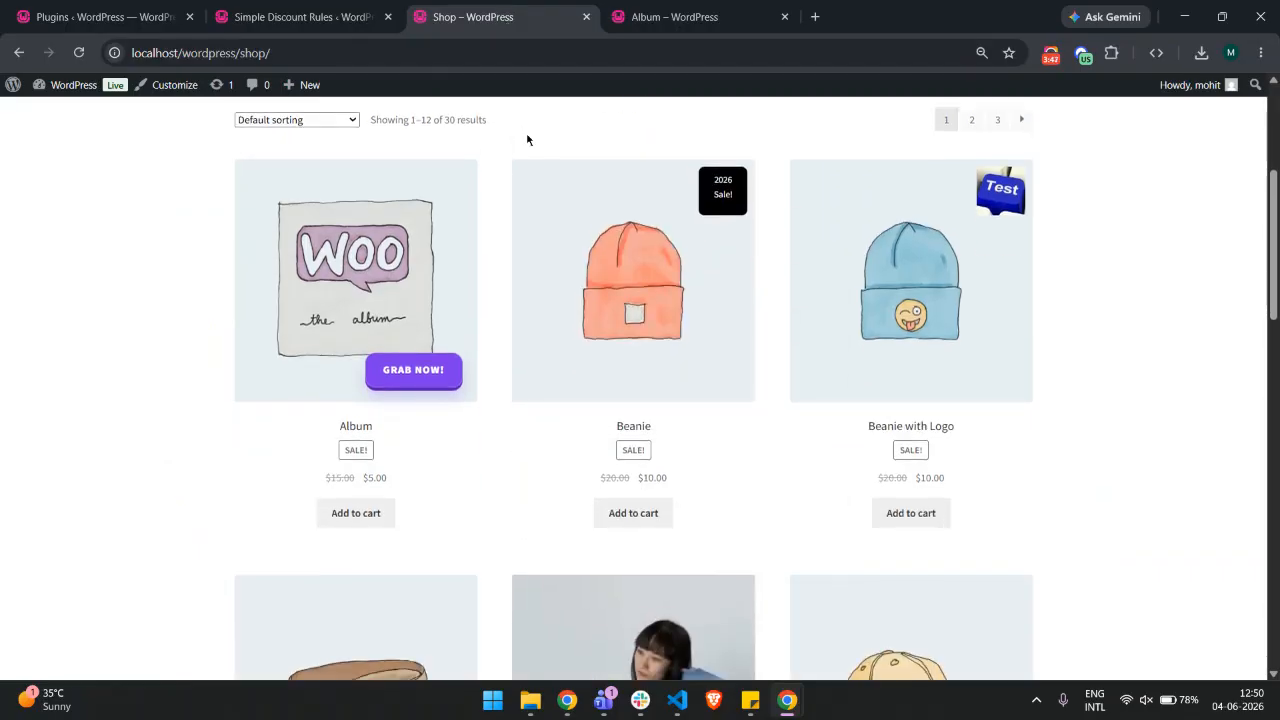
scroll(526, 179, up, 1)
scroll(528, 181, down, 3)
right_click(1148, 279)
click(1117, 290)
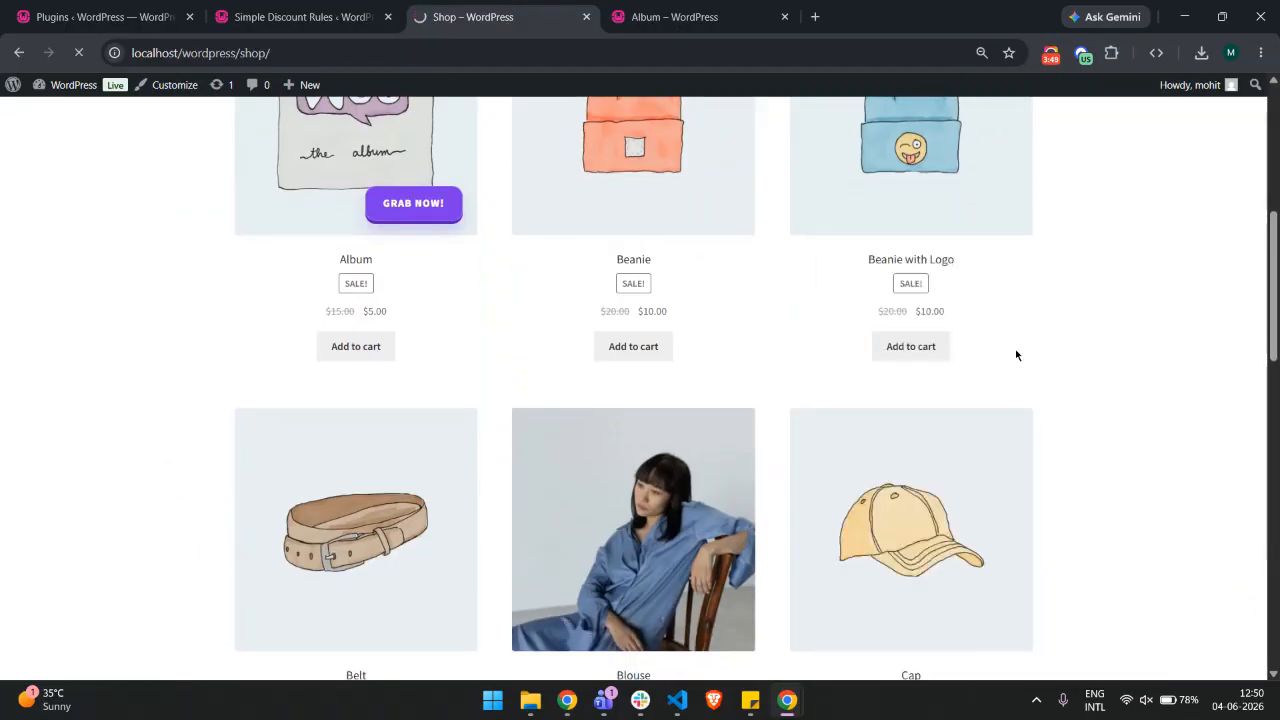
scroll(1034, 353, down, 1)
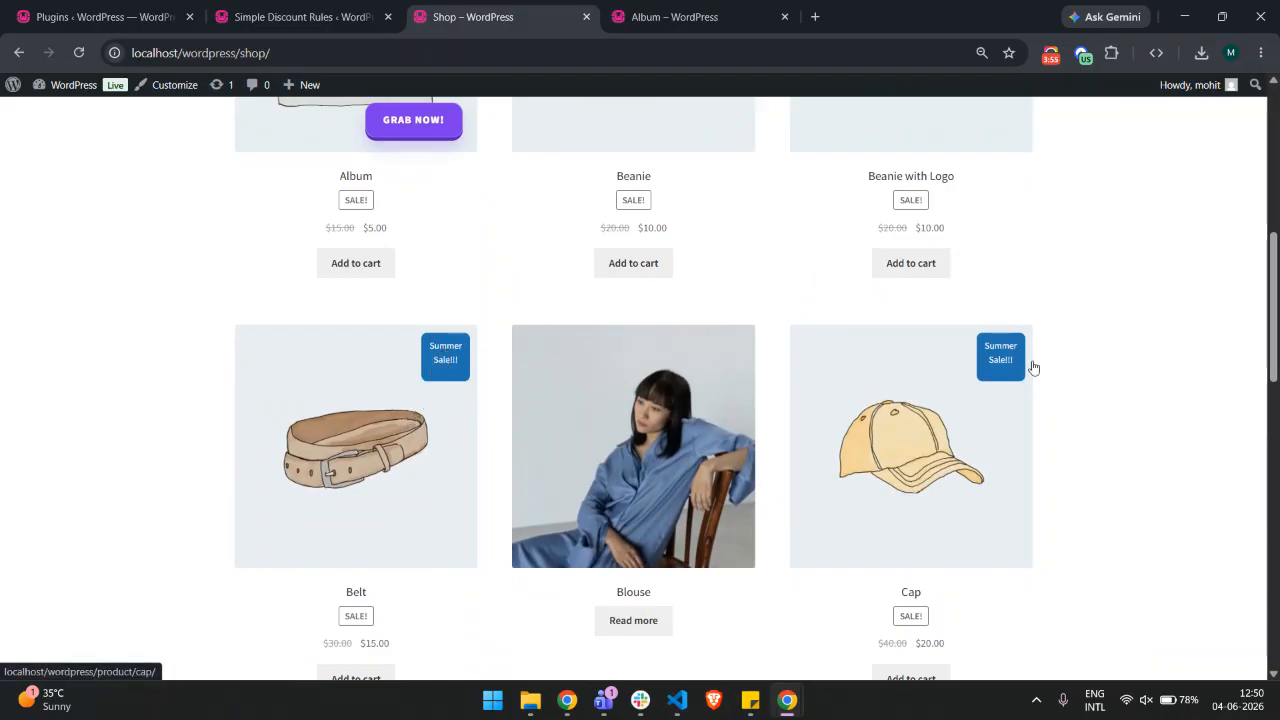
click(300, 17)
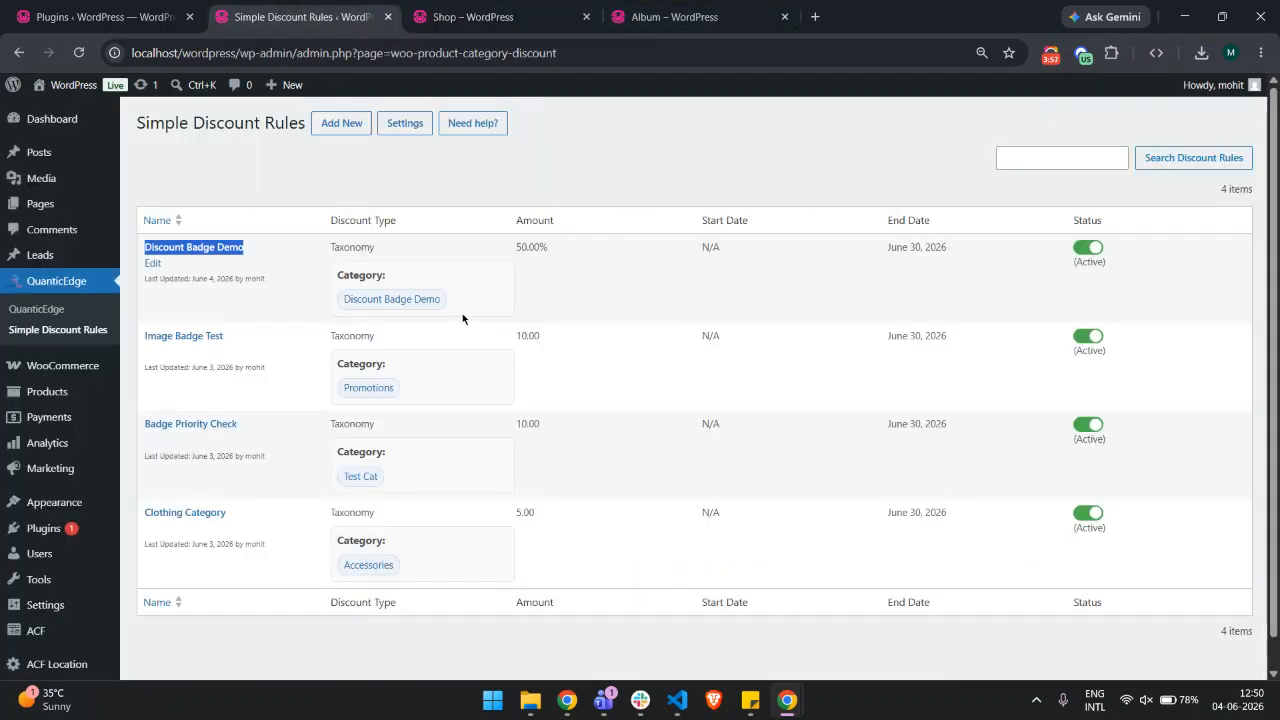
Open the Discount Badge Demo rule, advance to the Badge step, and switch the badge type to Image
click(230, 252)
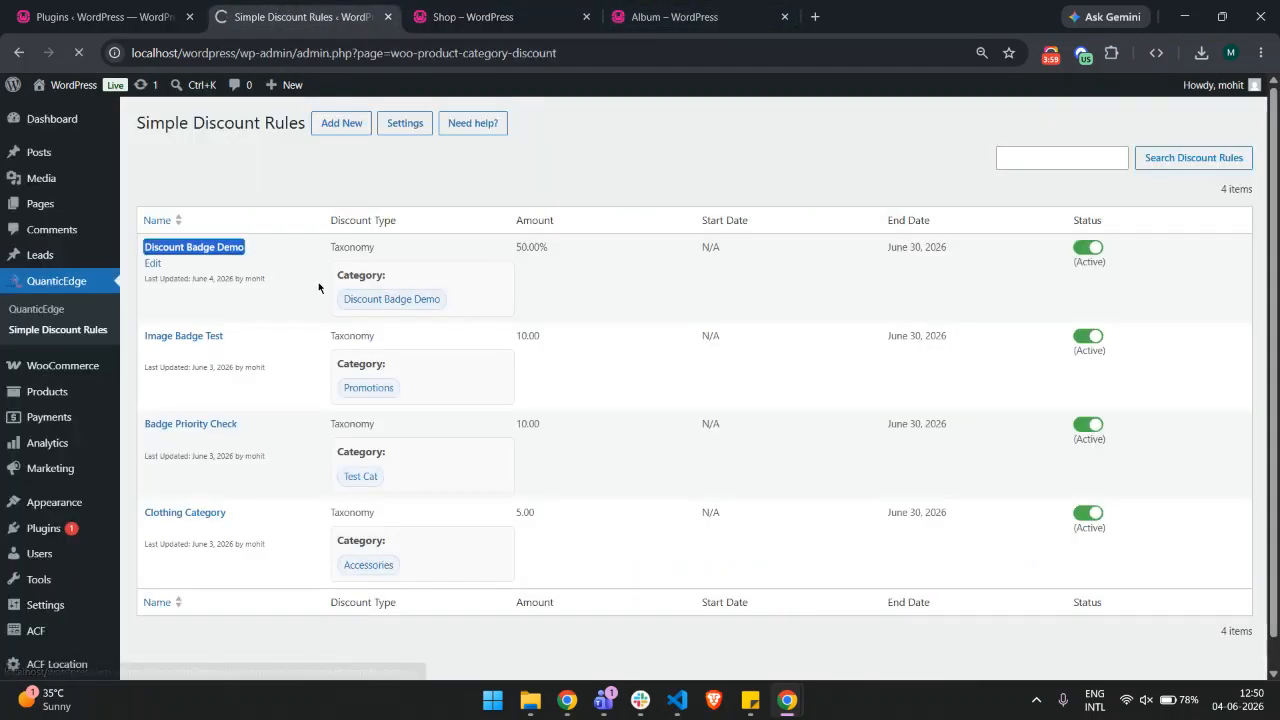
scroll(840, 417, down, 5)
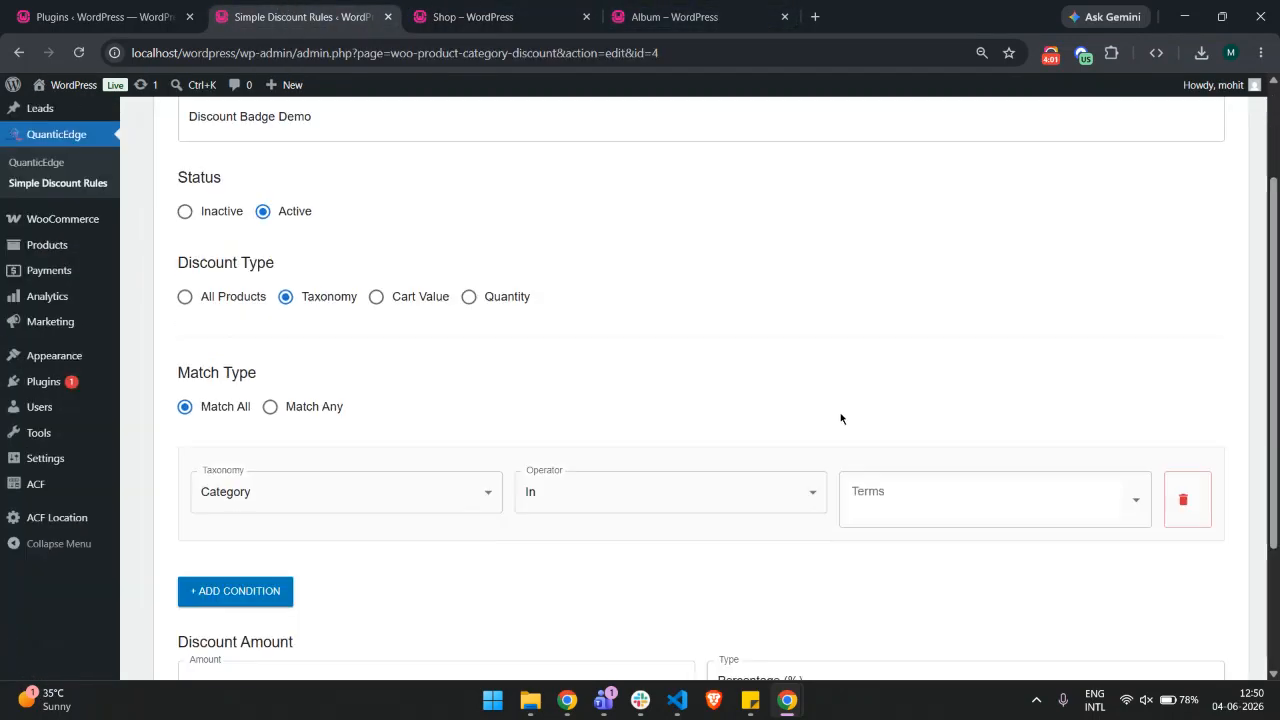
click(1212, 628)
click(1200, 454)
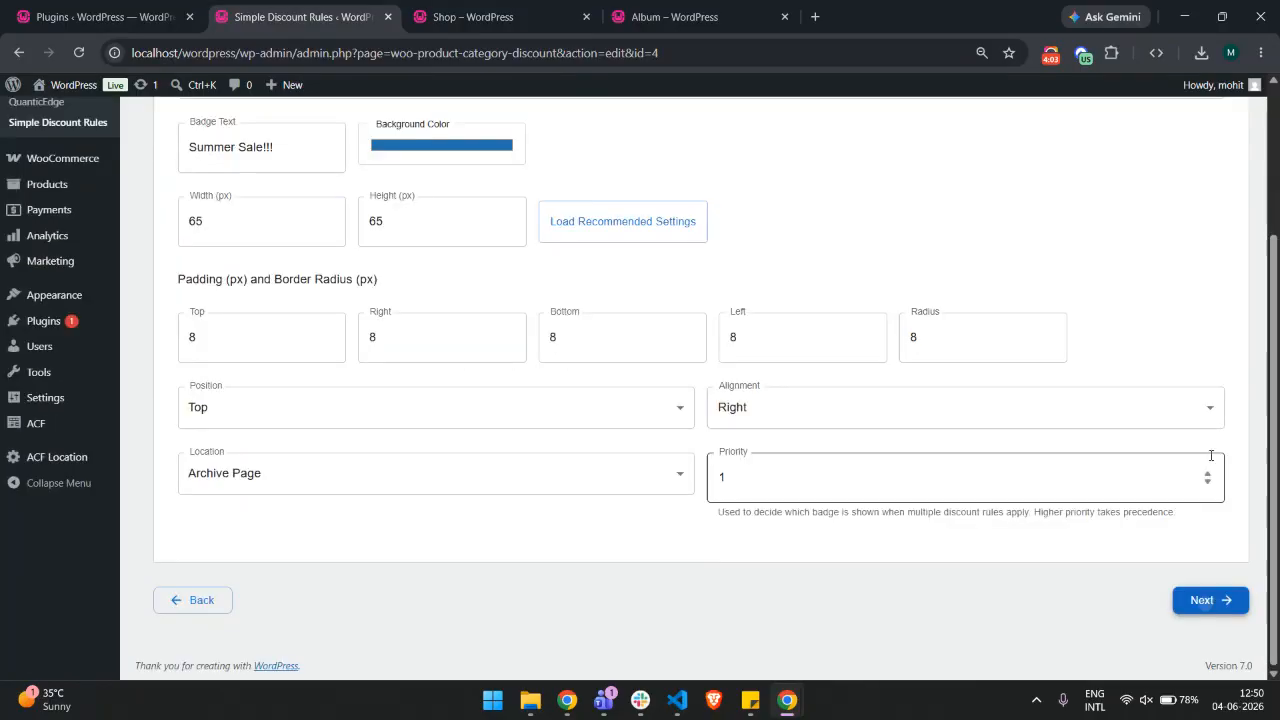
scroll(470, 280, up, 2)
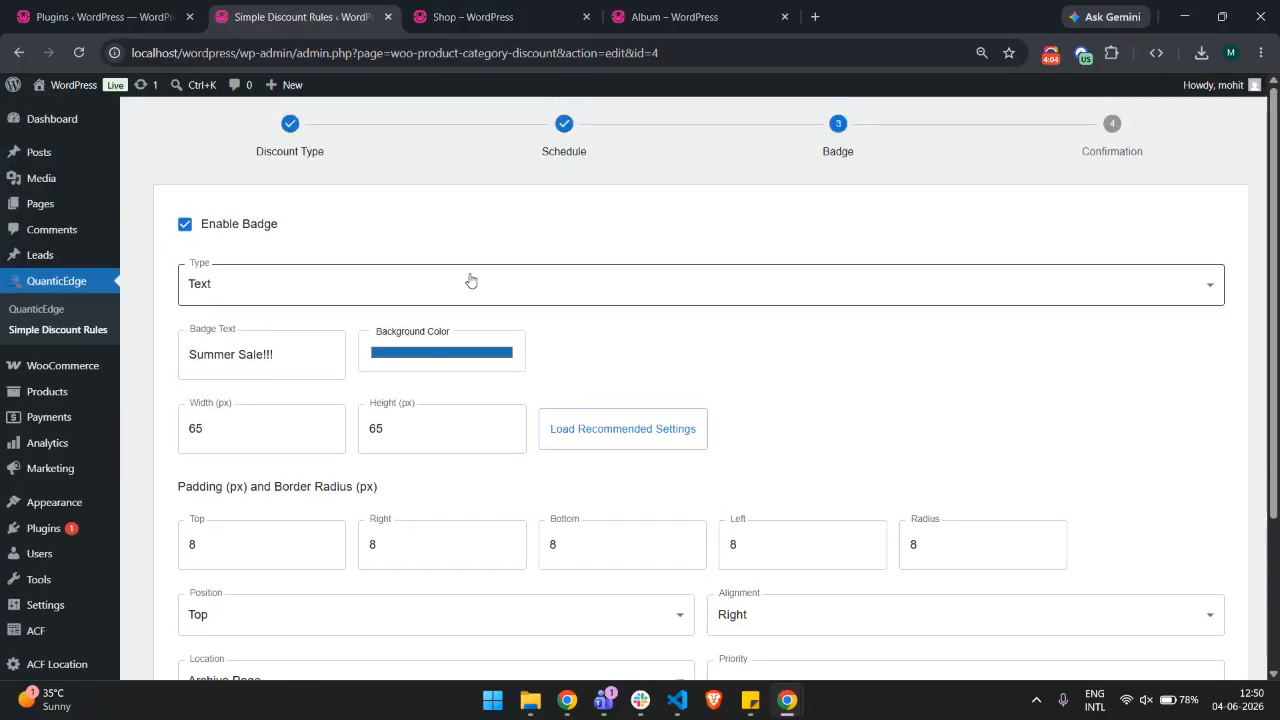
click(251, 283)
click(228, 346)
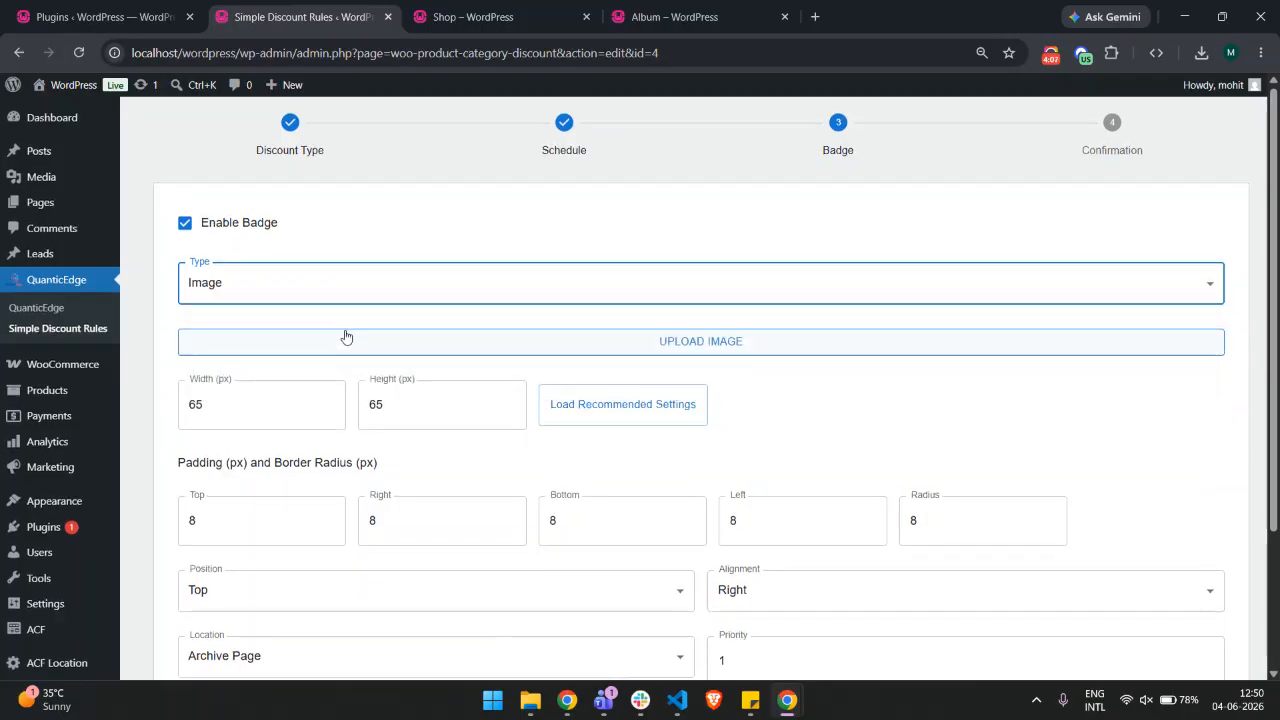
Upload test img2.jpg from the Test Data folder as the badge image
scroll(346, 334, down, 2)
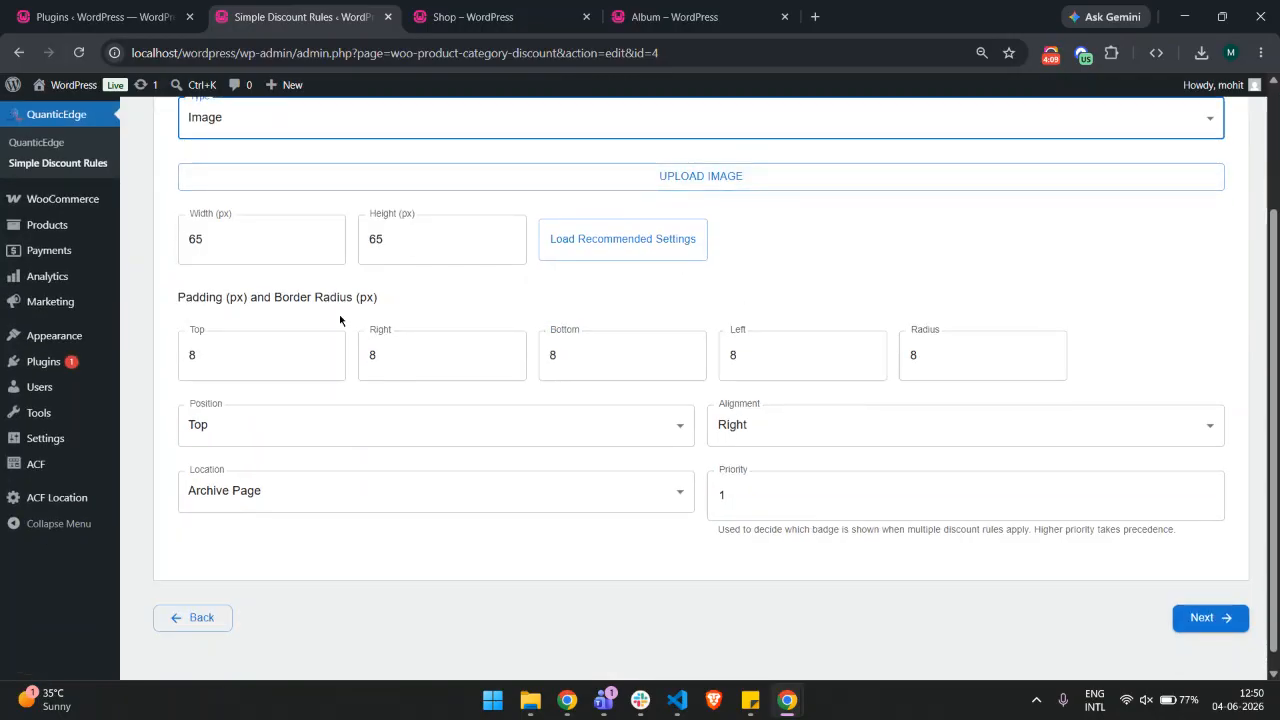
scroll(607, 412, up, 2)
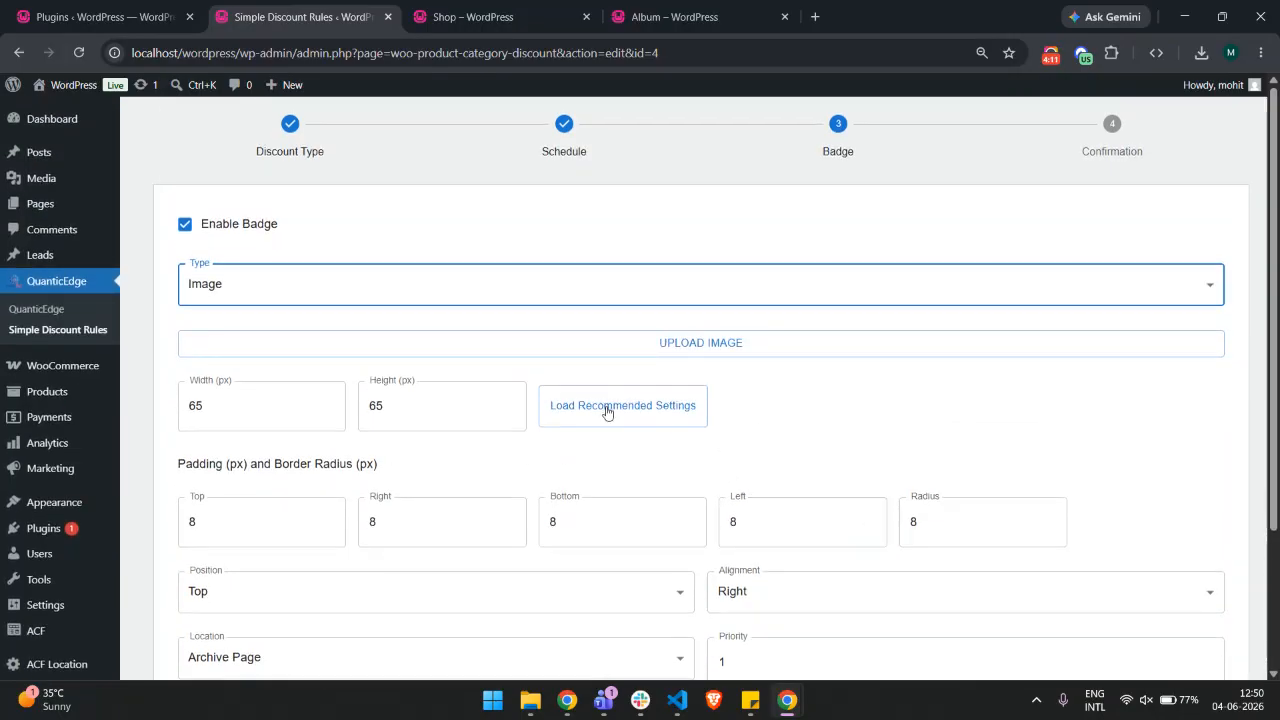
click(597, 354)
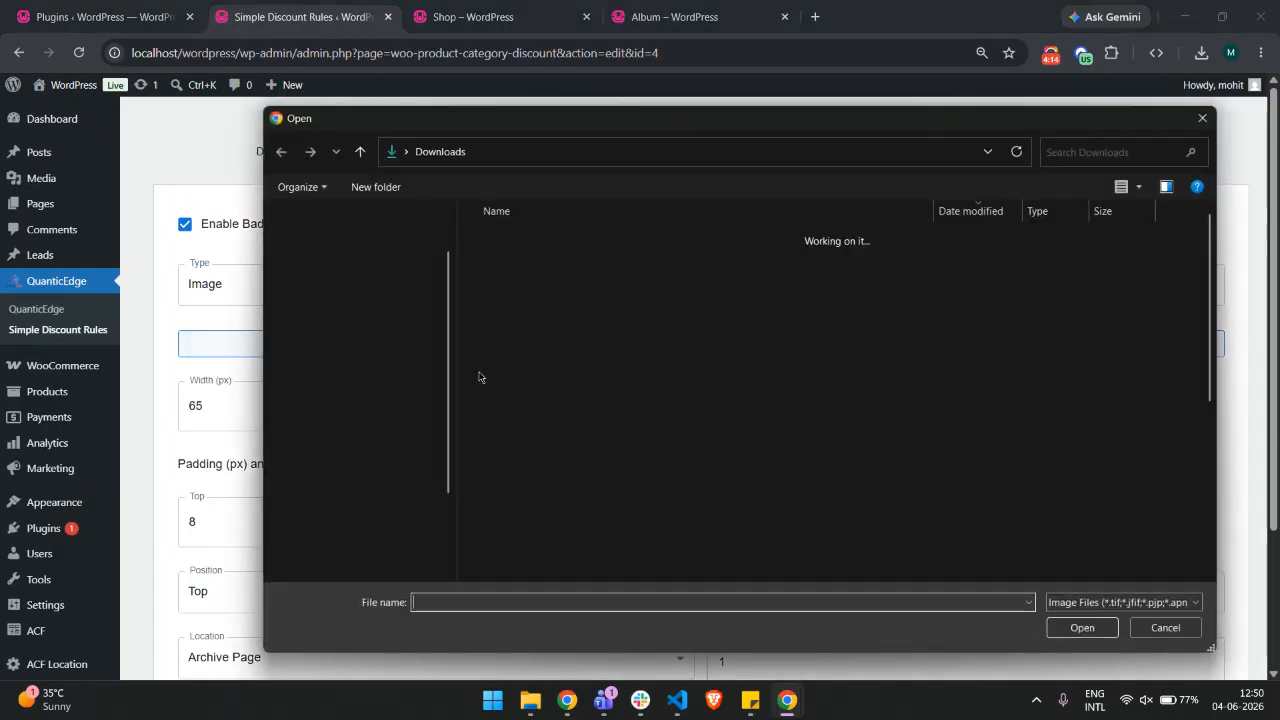
click(327, 326)
double_click(537, 267)
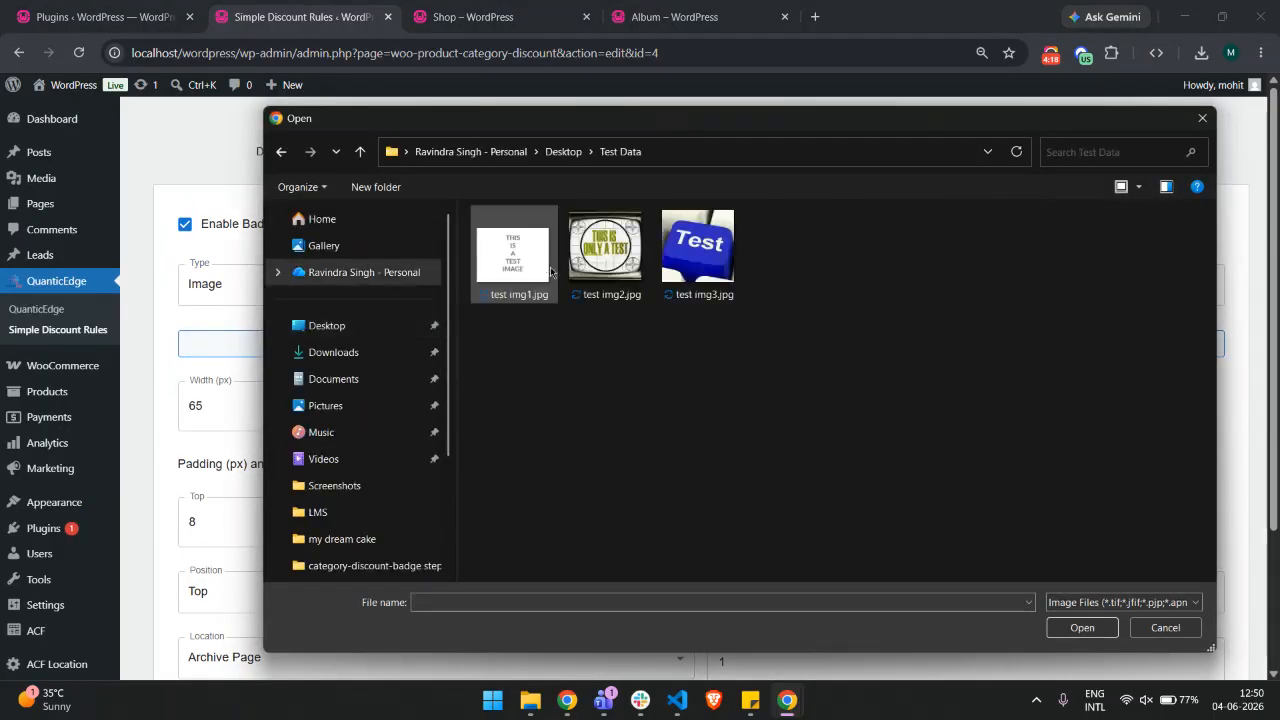
click(699, 270)
click(624, 264)
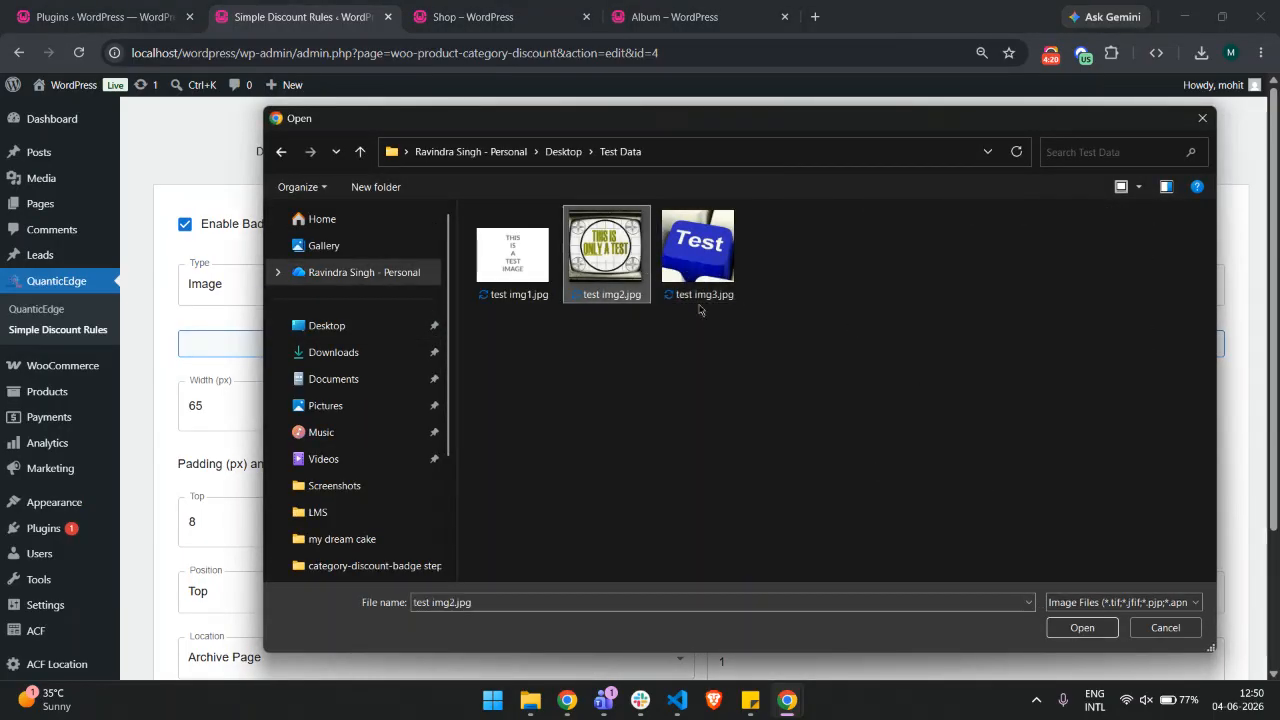
click(1080, 628)
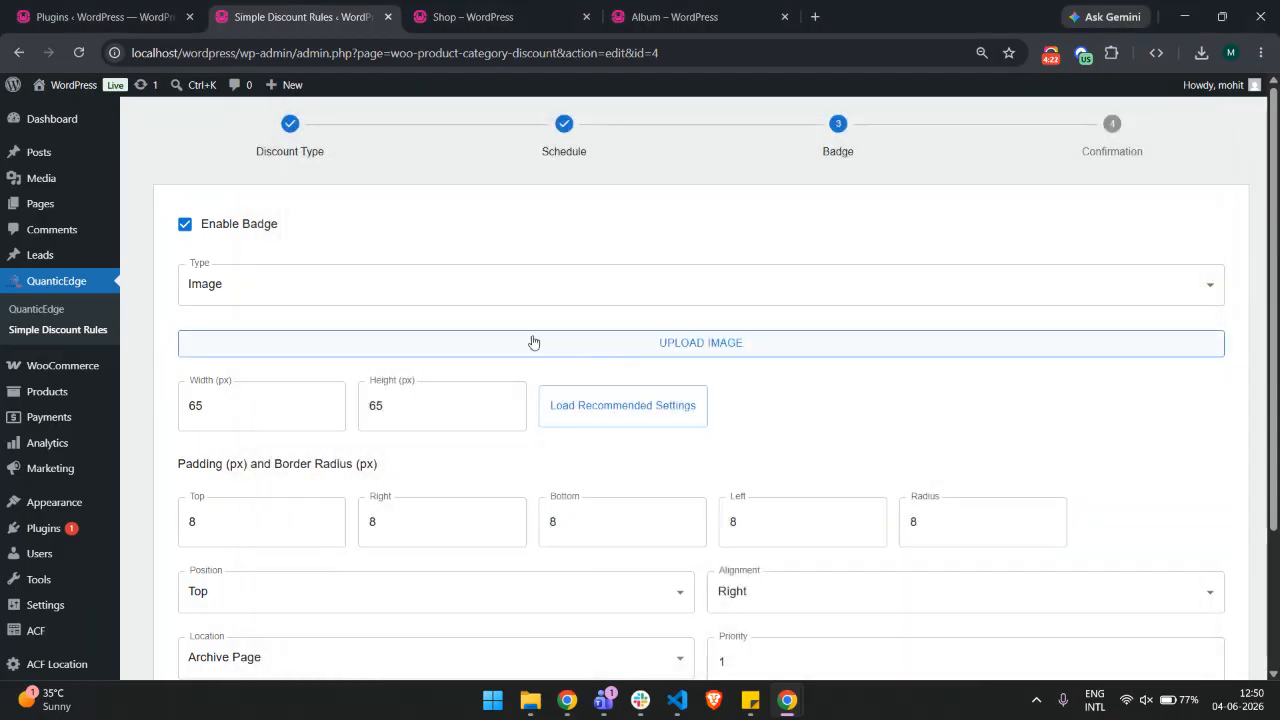
Advance to the Confirmation step and update the discount rule
scroll(477, 380, down, 3)
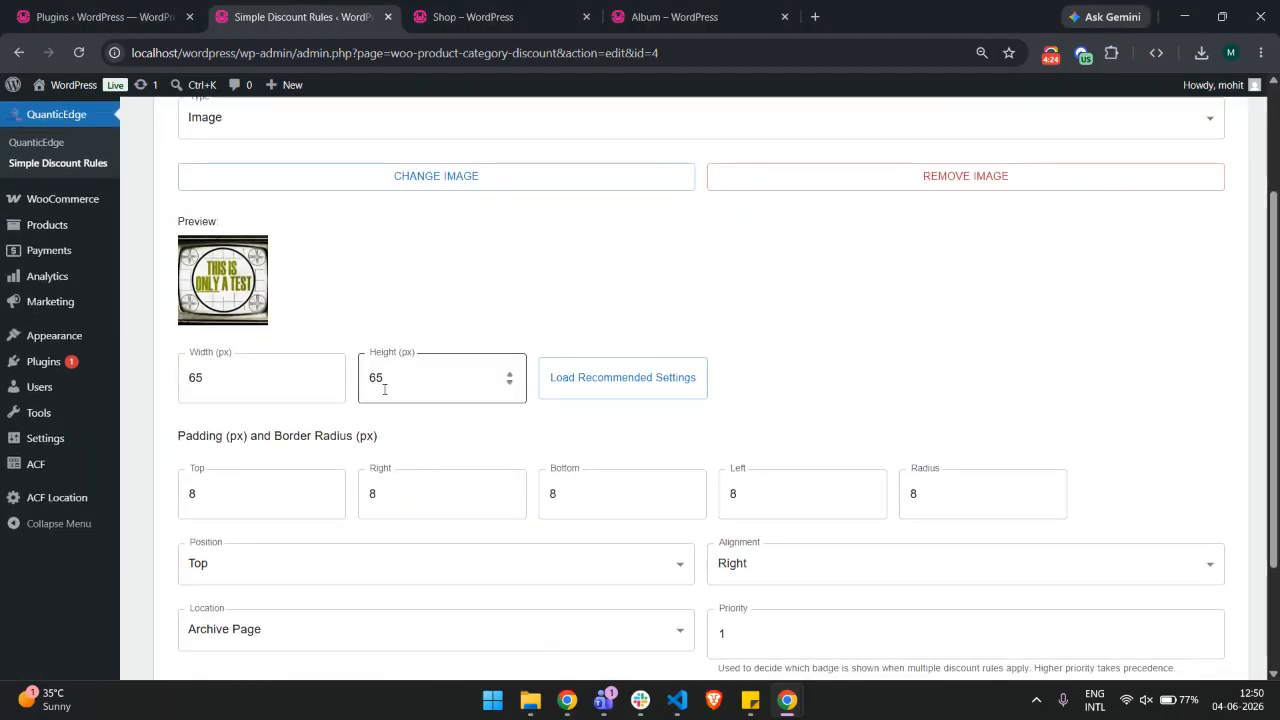
scroll(526, 334, down, 3)
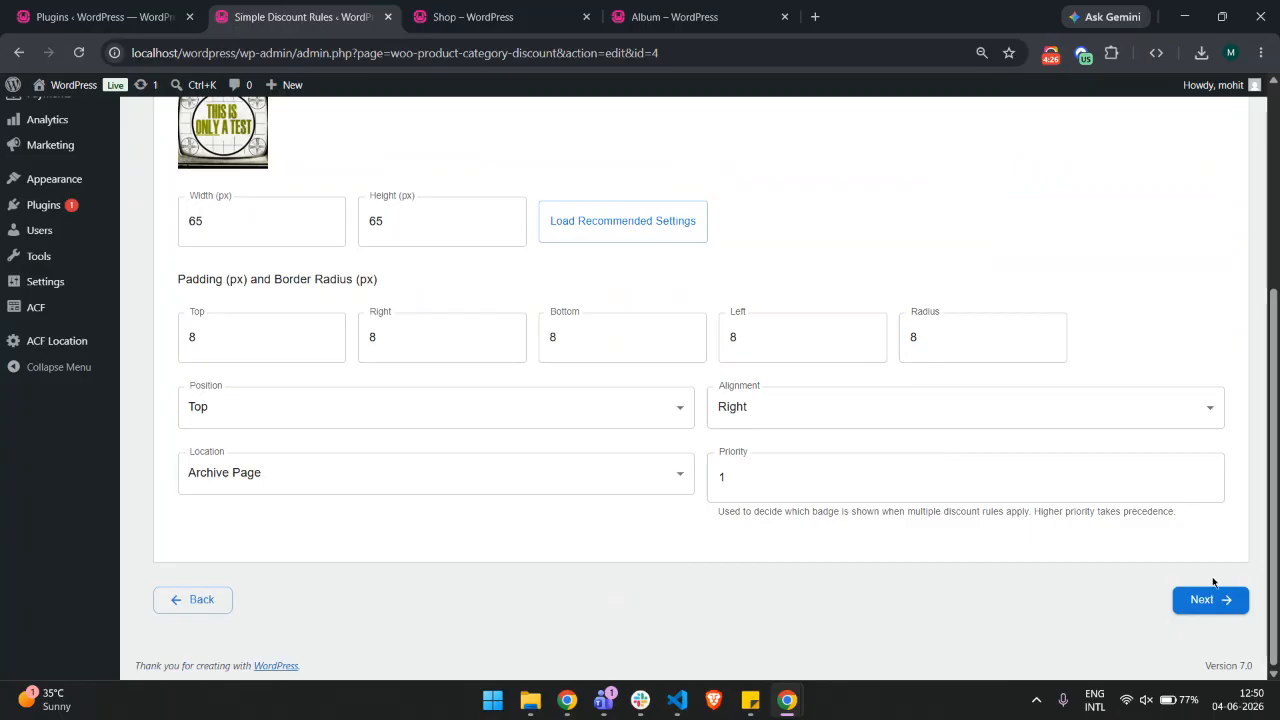
click(1210, 600)
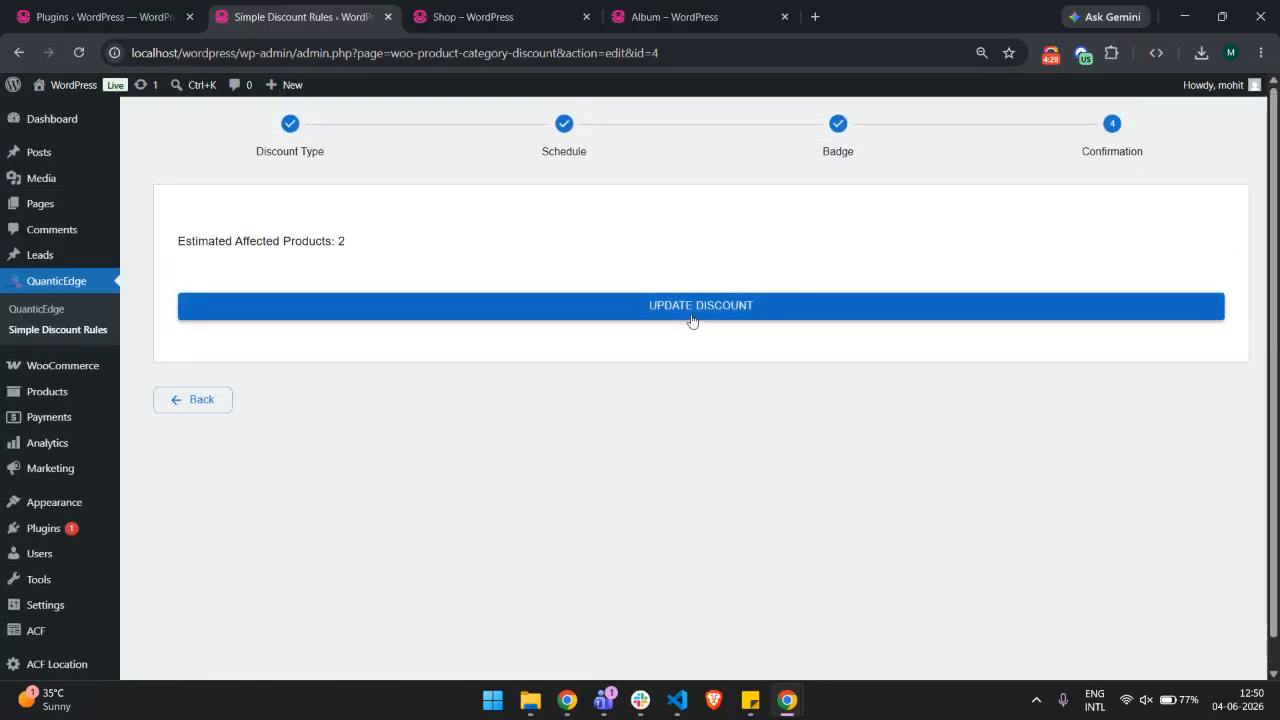
click(704, 314)
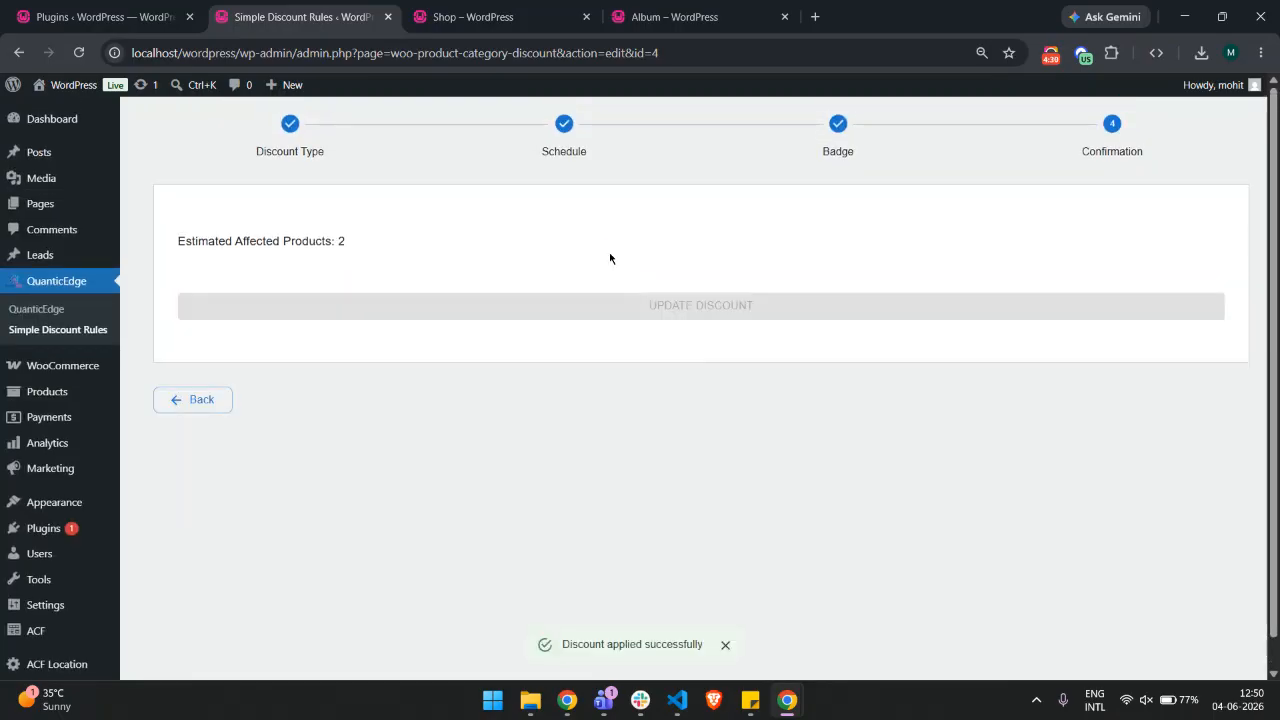
Reload the shop page and check the image badges on the discounted products, then return to the rules list
click(513, 6)
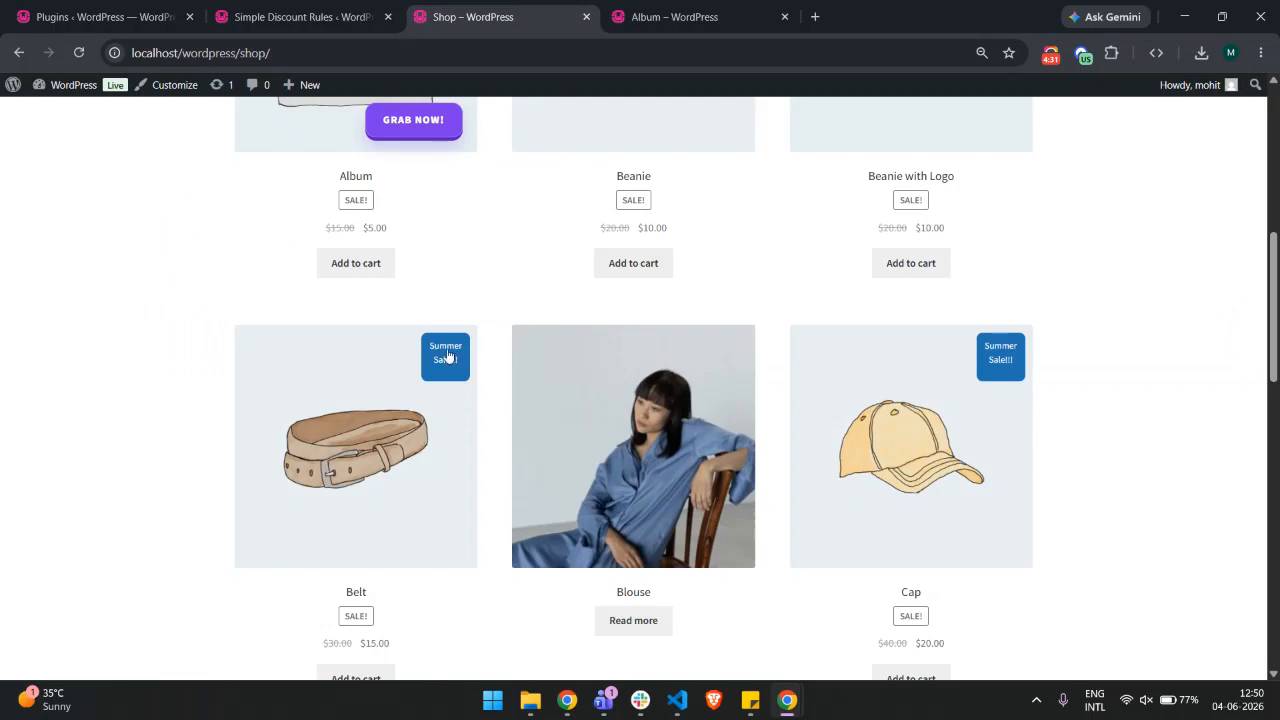
right_click(1100, 301)
click(1075, 293)
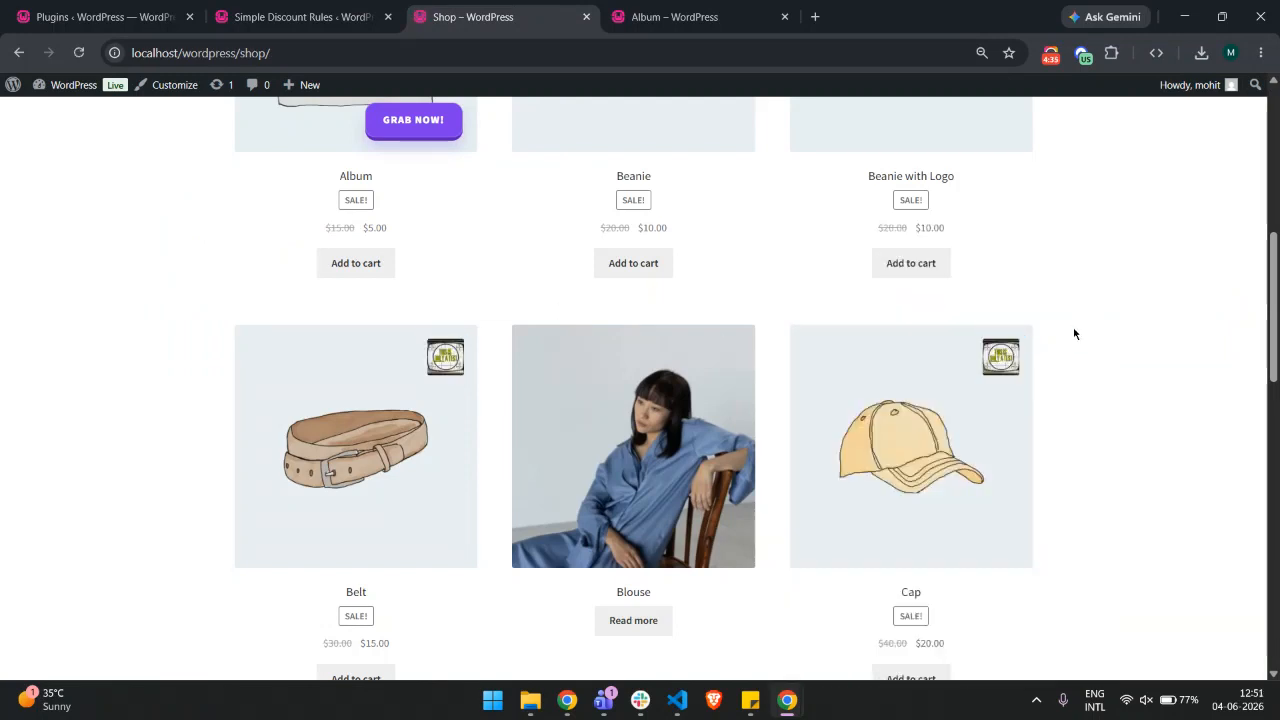
scroll(620, 383, up, 3)
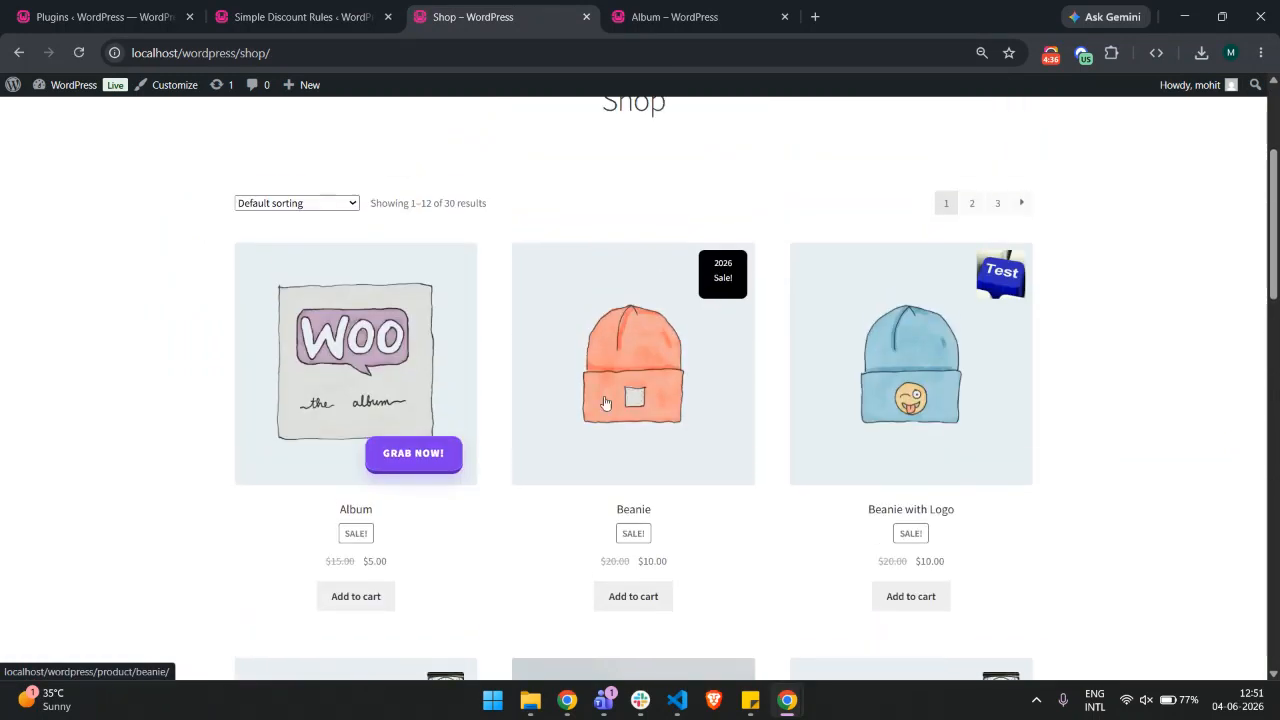
scroll(560, 397, down, 3)
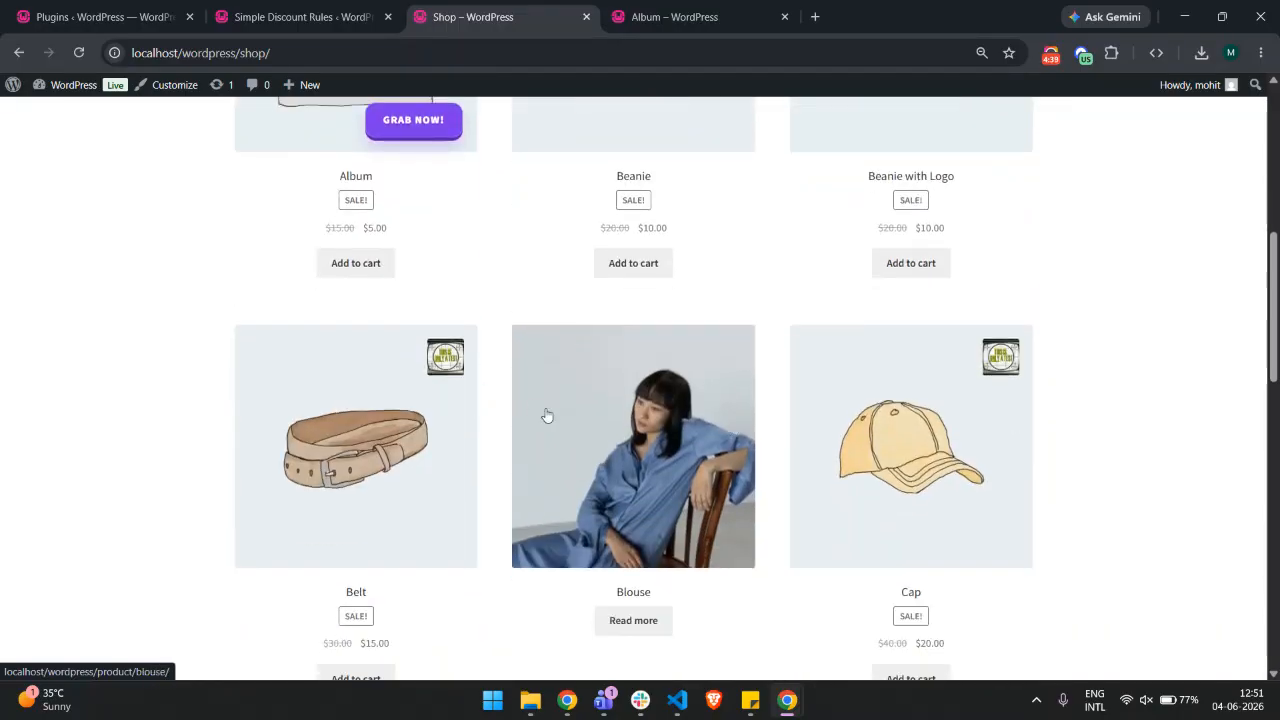
click(337, 6)
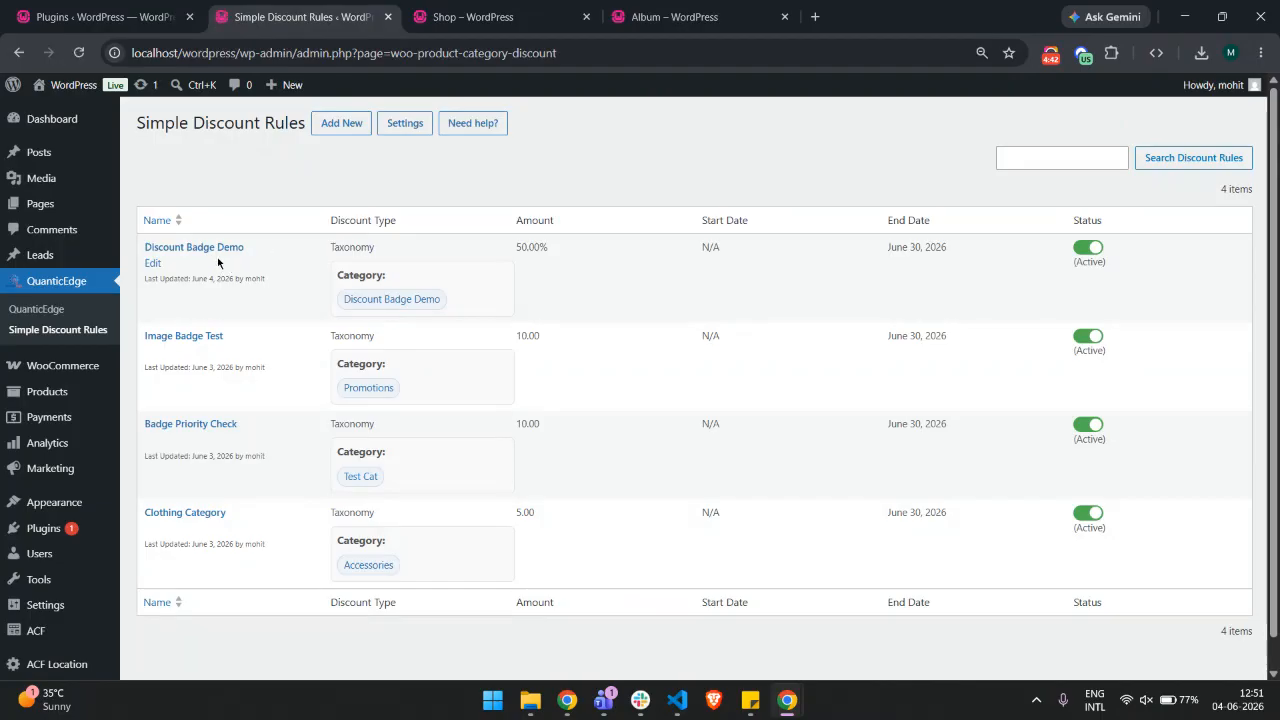
Reopen the Discount Badge Demo rule, advance to the Badge step, and switch the badge type to Preset
click(228, 251)
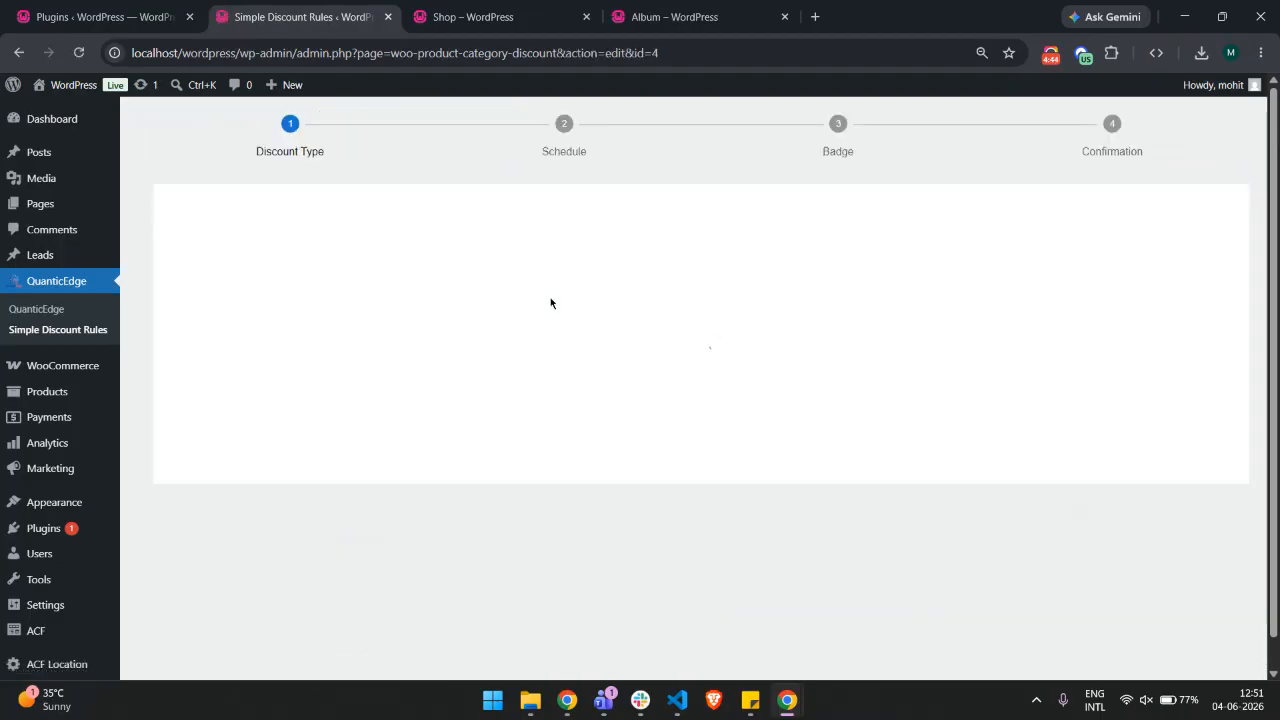
scroll(1047, 498, down, 3)
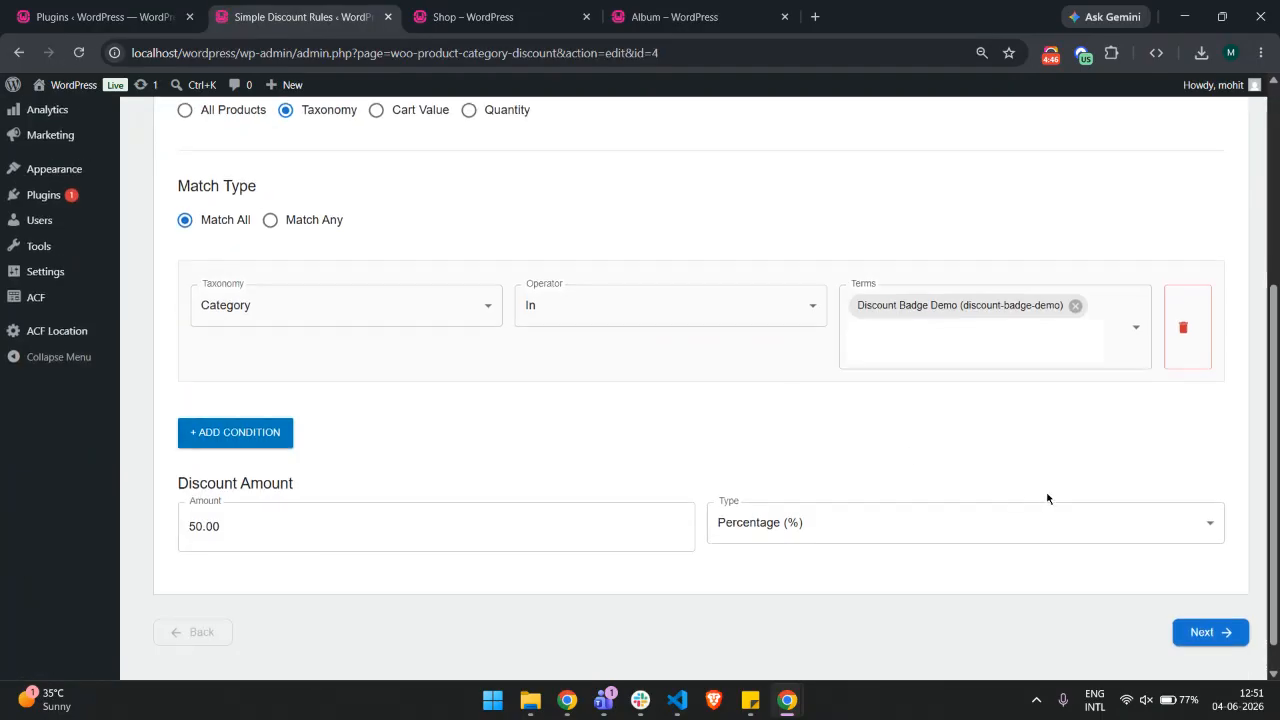
click(1188, 634)
click(1203, 451)
scroll(914, 417, up, 3)
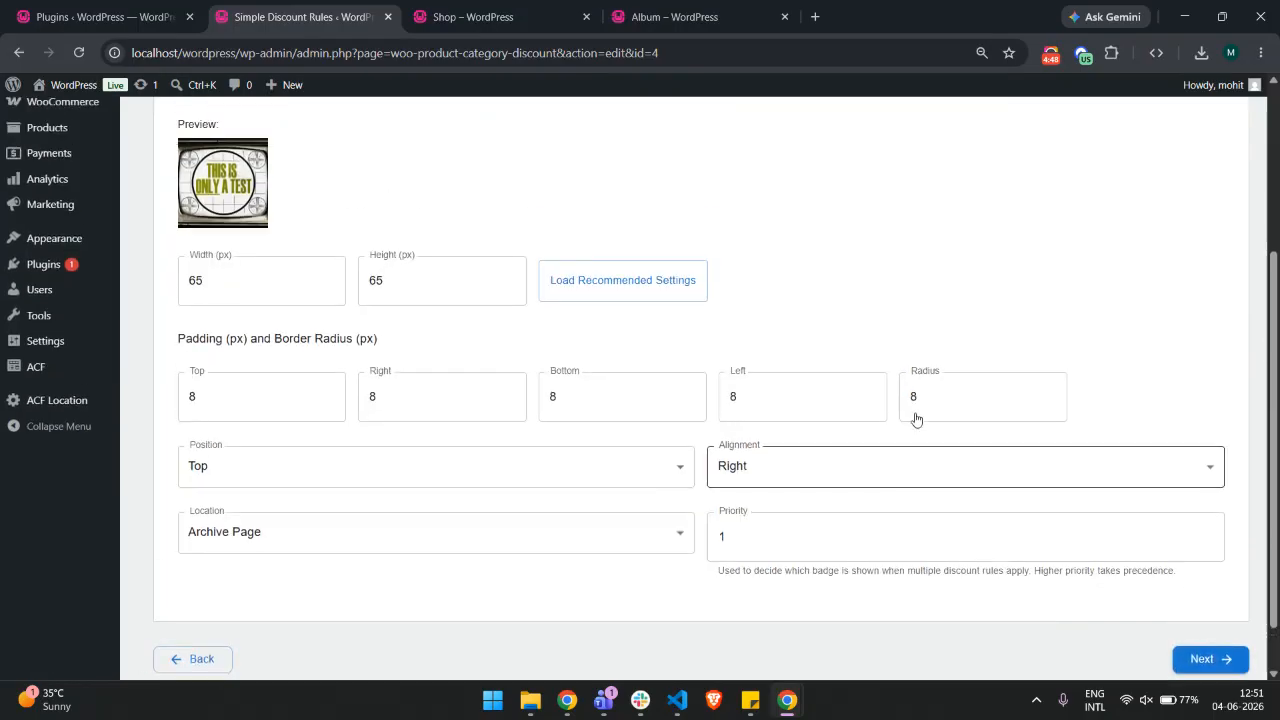
scroll(350, 280, up, 1)
click(255, 286)
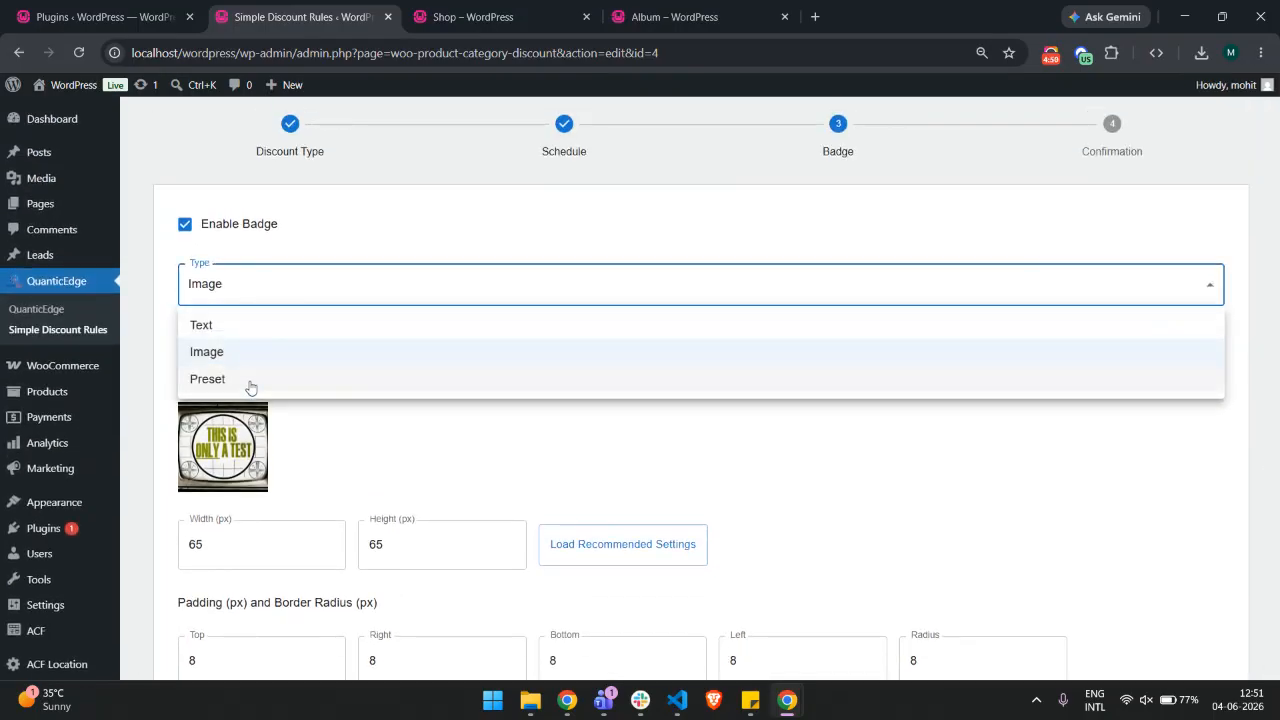
click(254, 388)
Select the GRAB NOW! preset badge and set its location to Both
scroll(383, 374, down, 2)
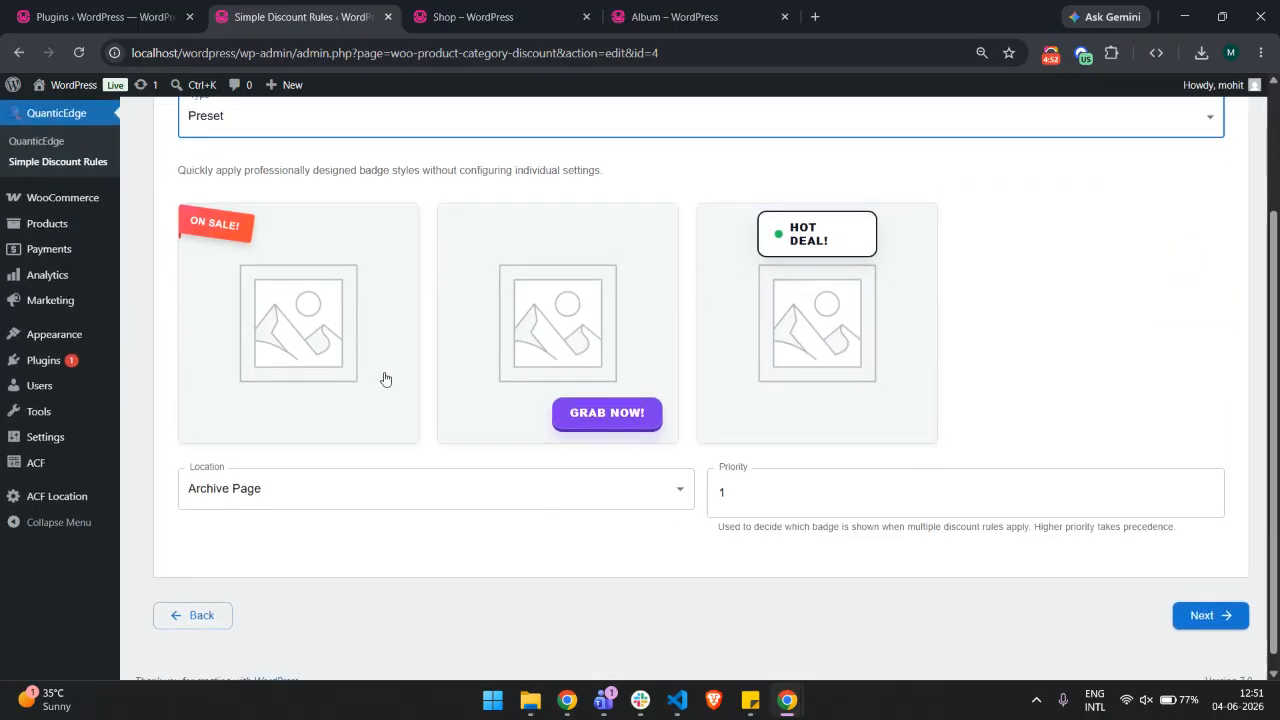
scroll(454, 297, up, 2)
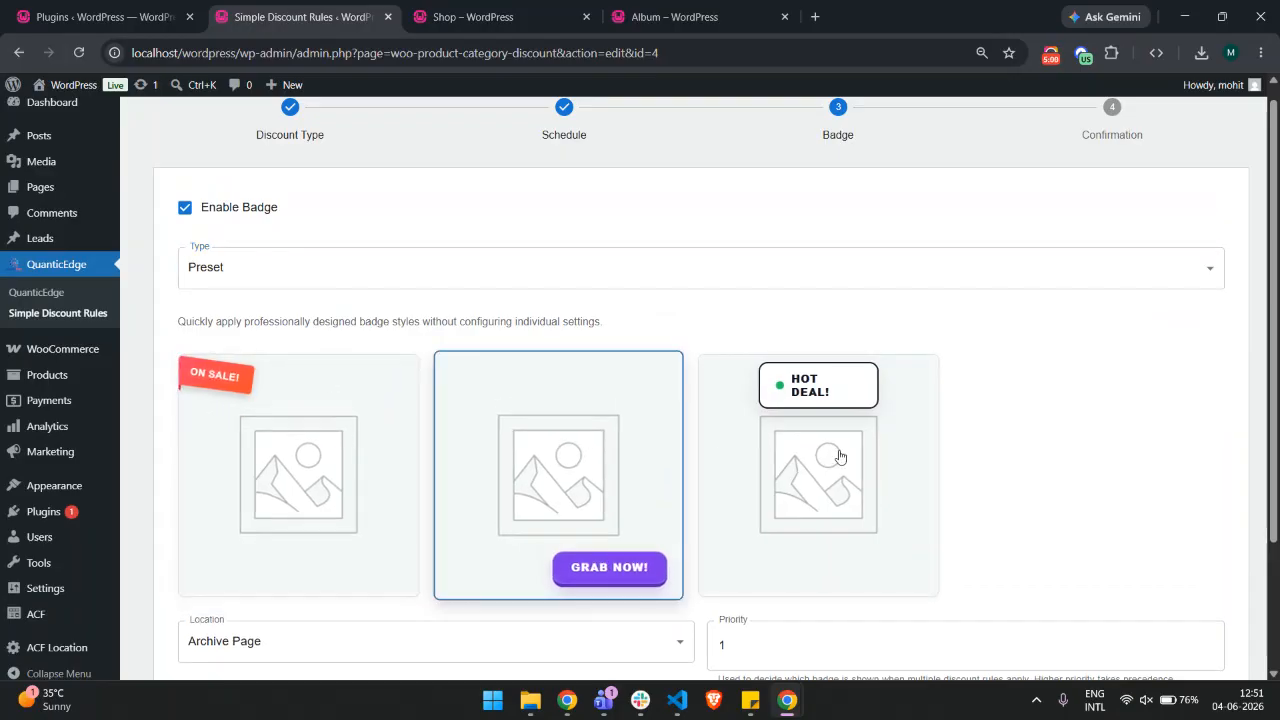
click(562, 452)
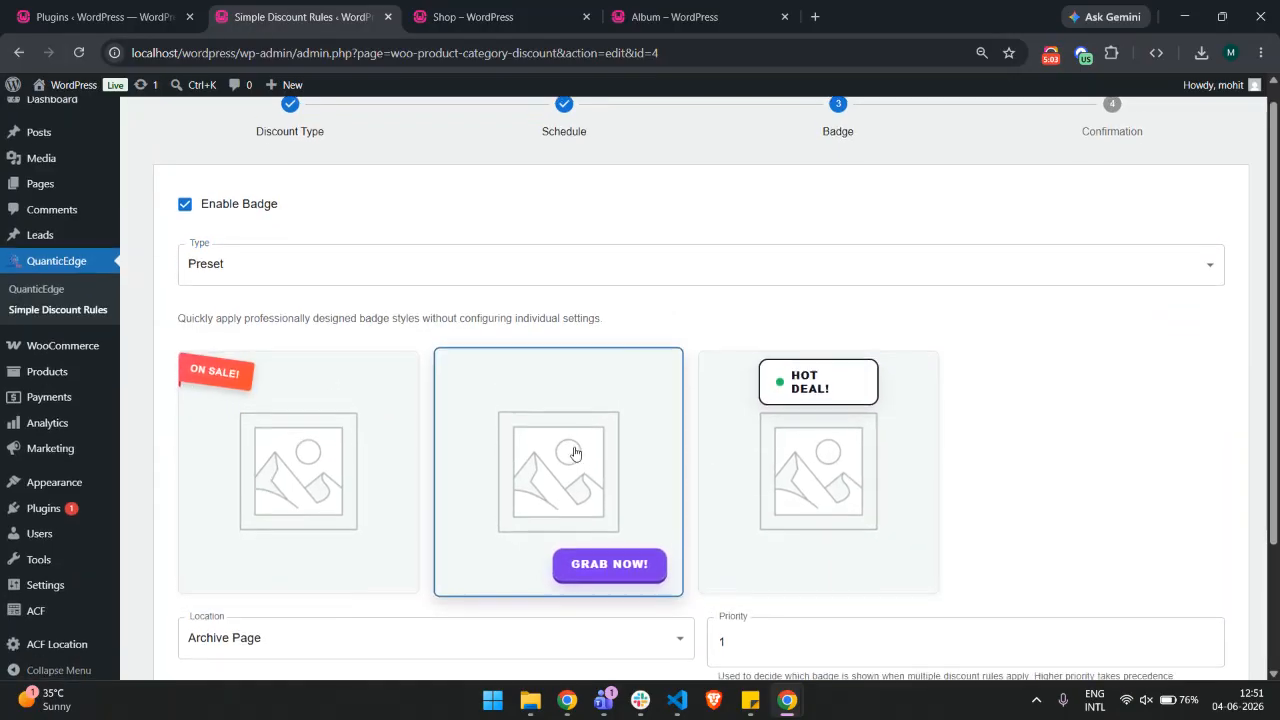
scroll(568, 490, down, 1)
click(607, 568)
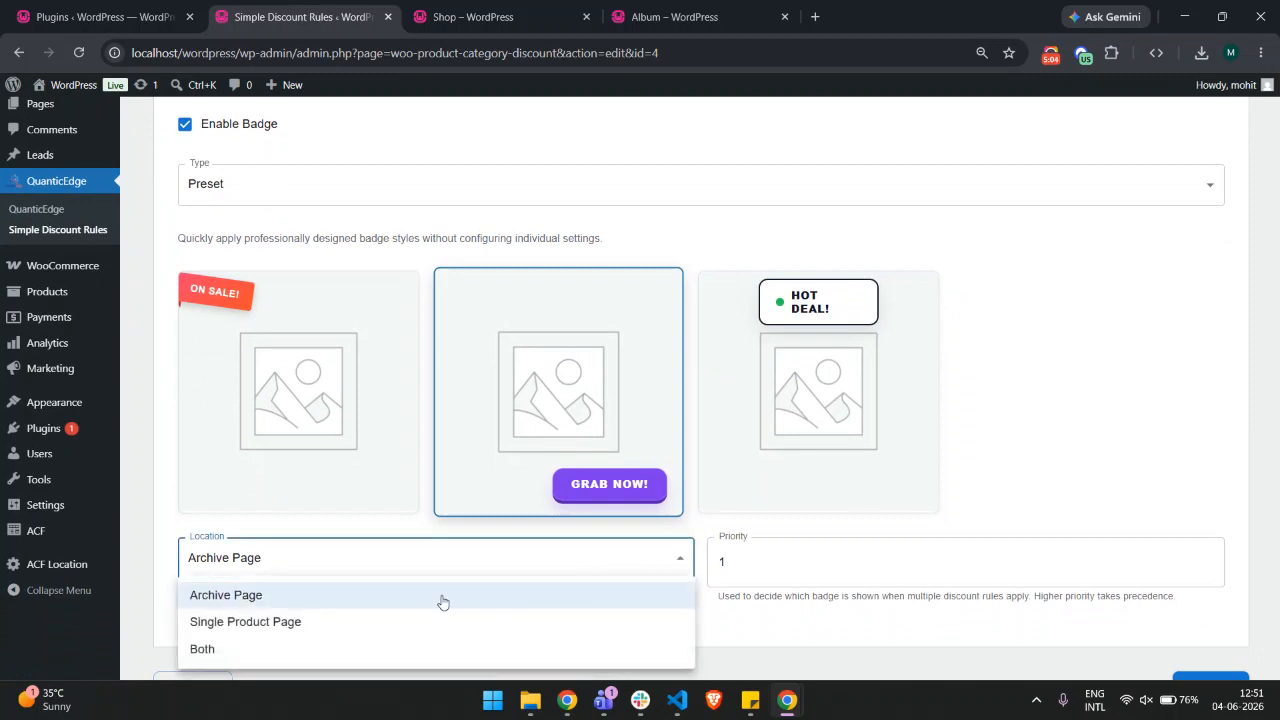
click(249, 647)
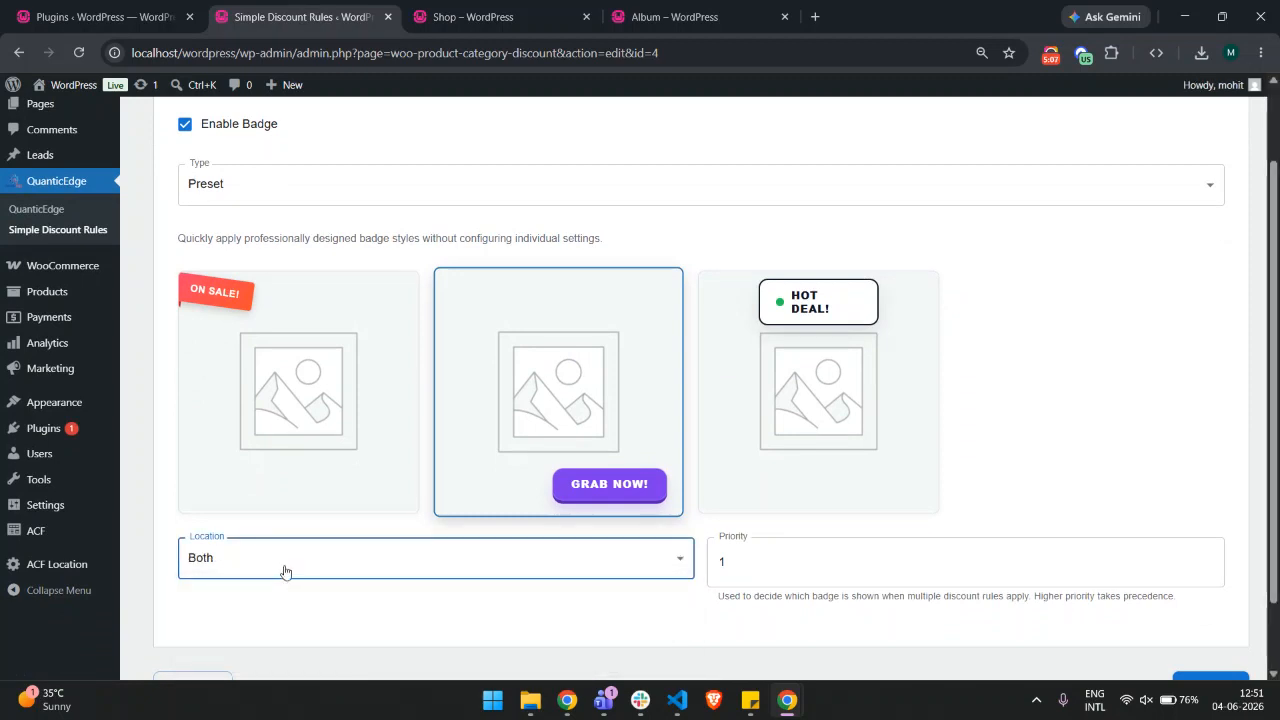
Advance to the Confirmation step and update the discount rule
scroll(340, 597, down, 1)
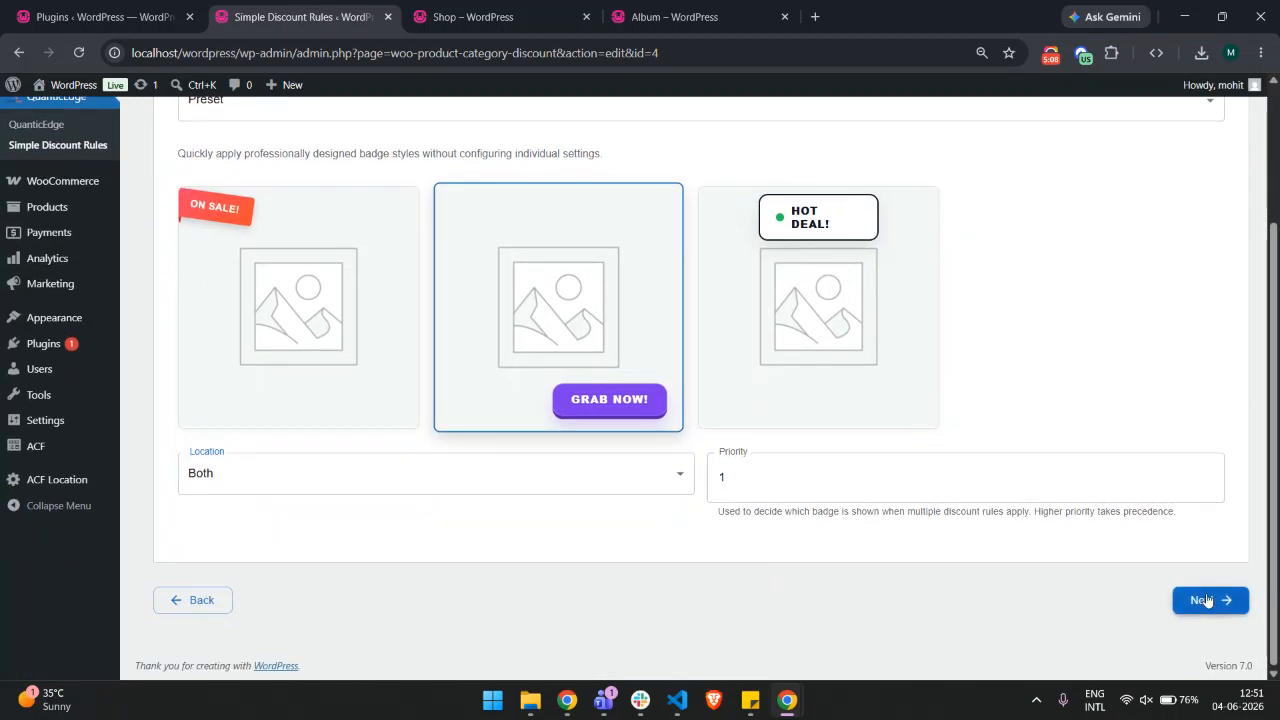
click(1208, 600)
click(656, 283)
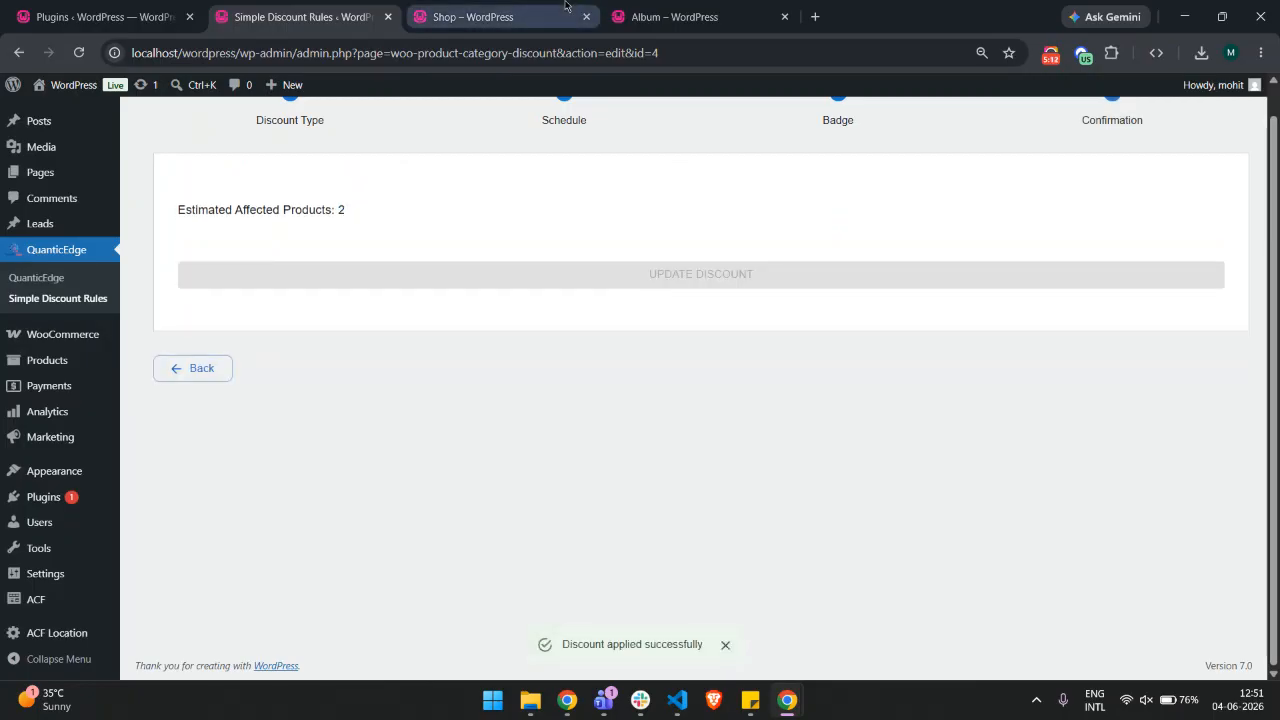
Reload the shop page and check the preset badges on the discounted products
click(470, 17)
right_click(1110, 215)
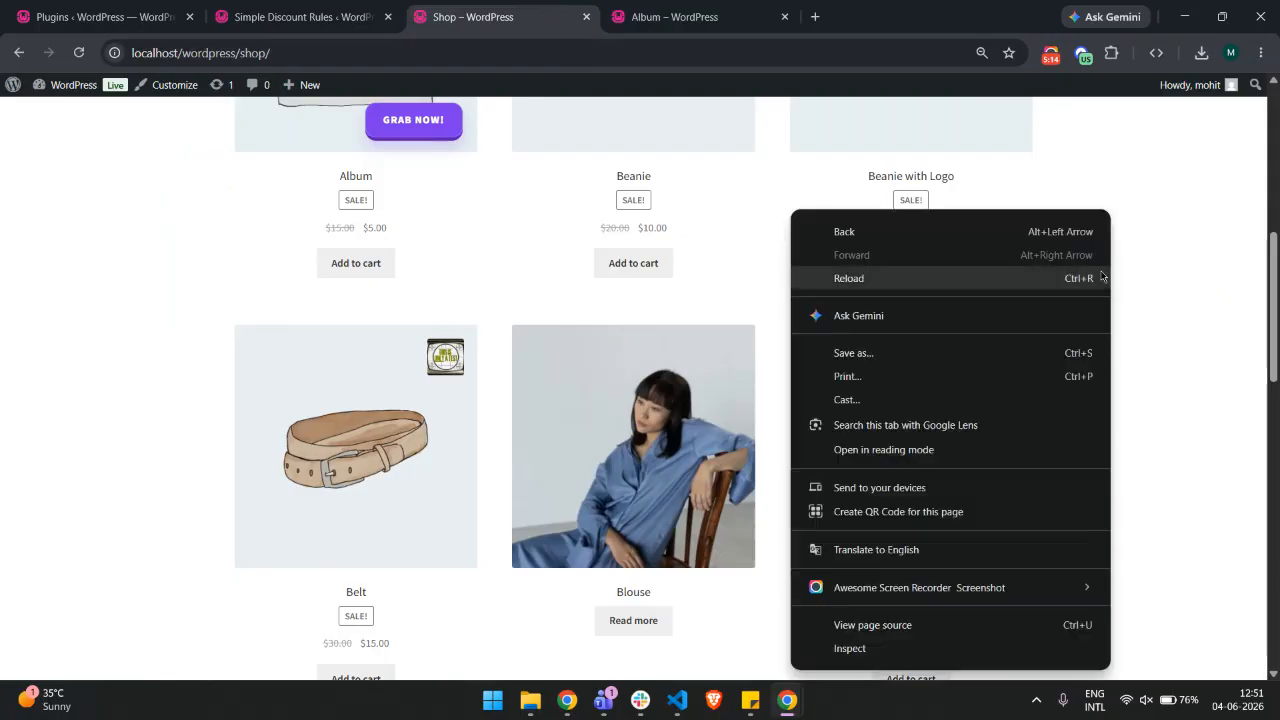
click(1104, 280)
scroll(427, 488, down, 1)
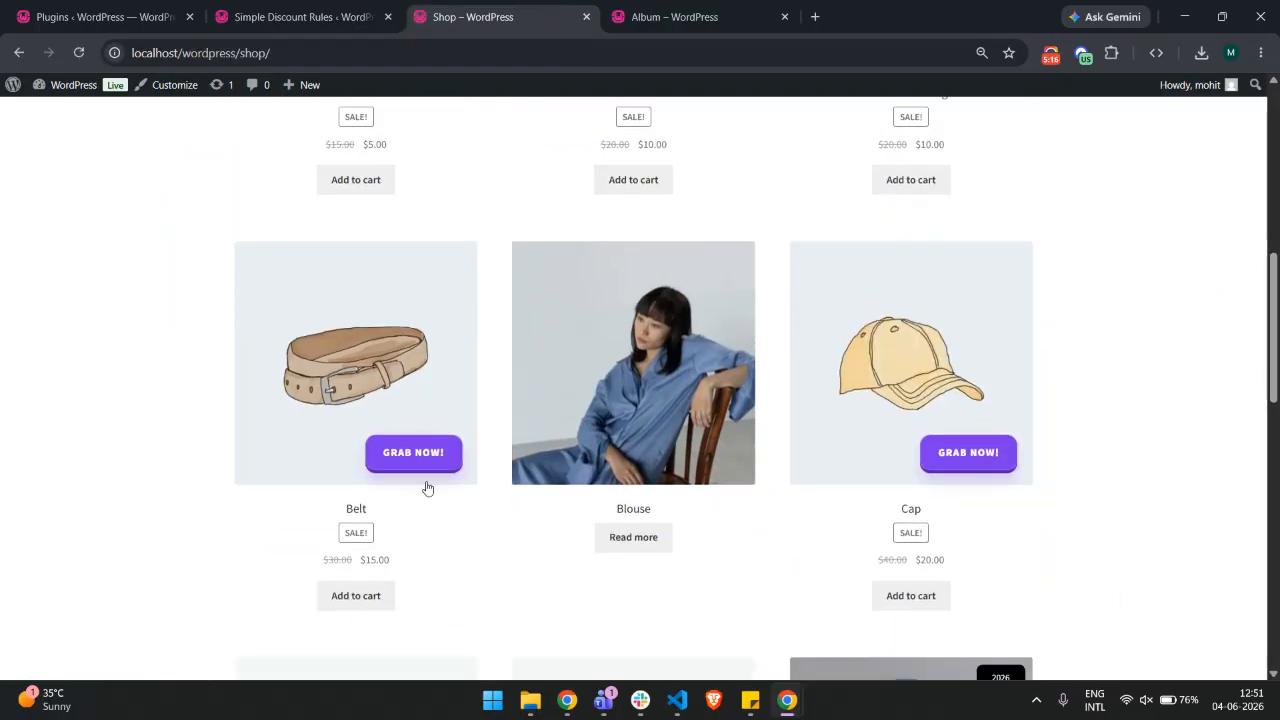
Open the Belt and Cap product pages in new tabs
right_click(370, 350)
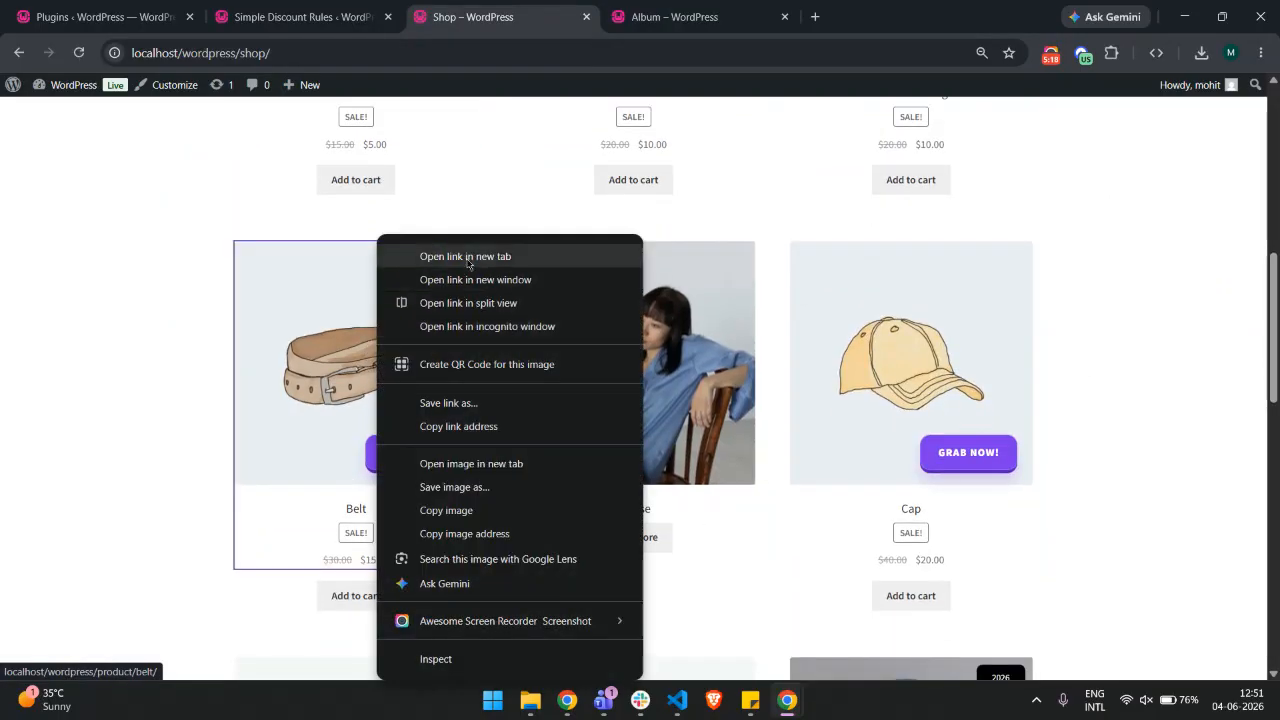
click(445, 251)
right_click(872, 316)
click(930, 254)
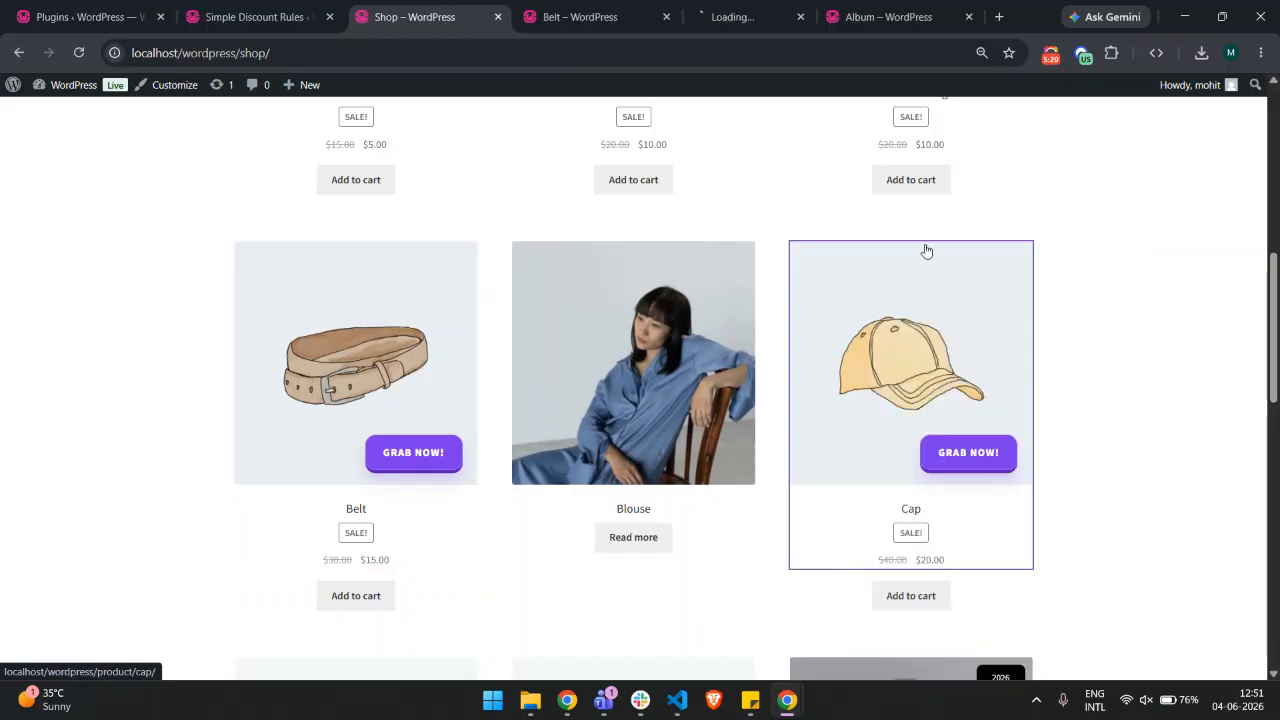
Check the badge on the Belt and Cap product pages, close the Album tab, and return to the discount rules list
click(600, 8)
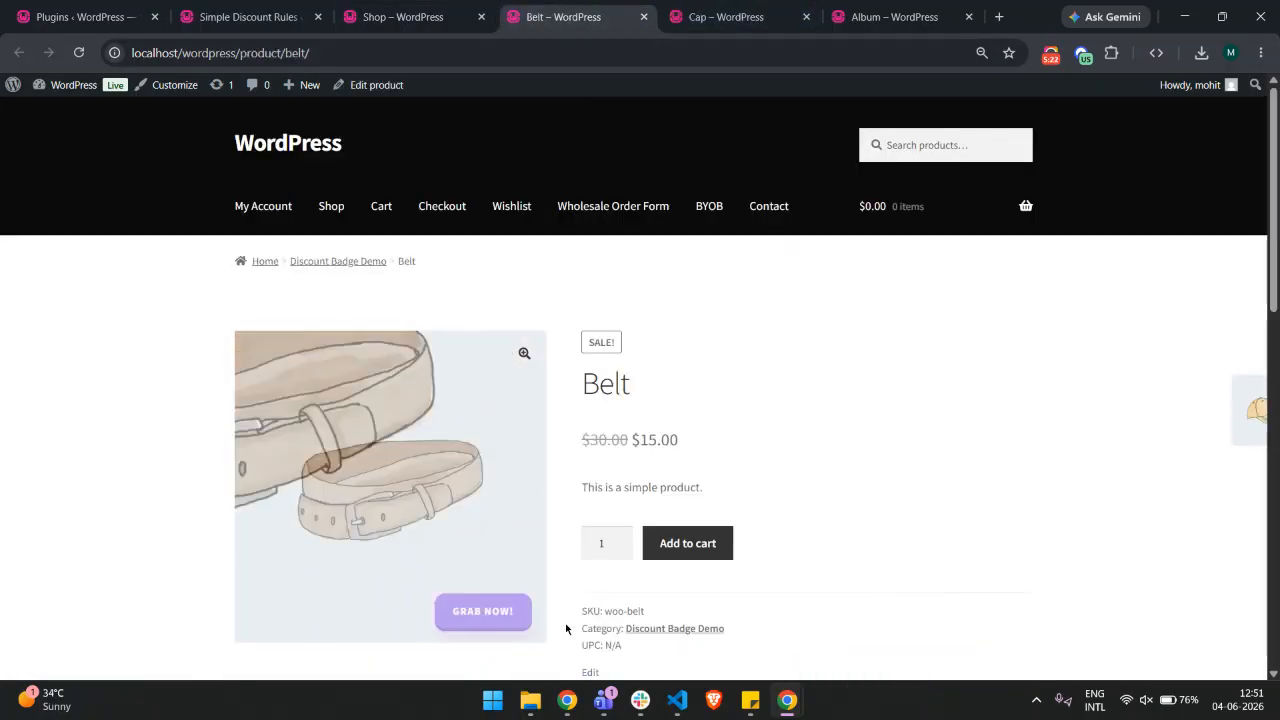
click(726, 16)
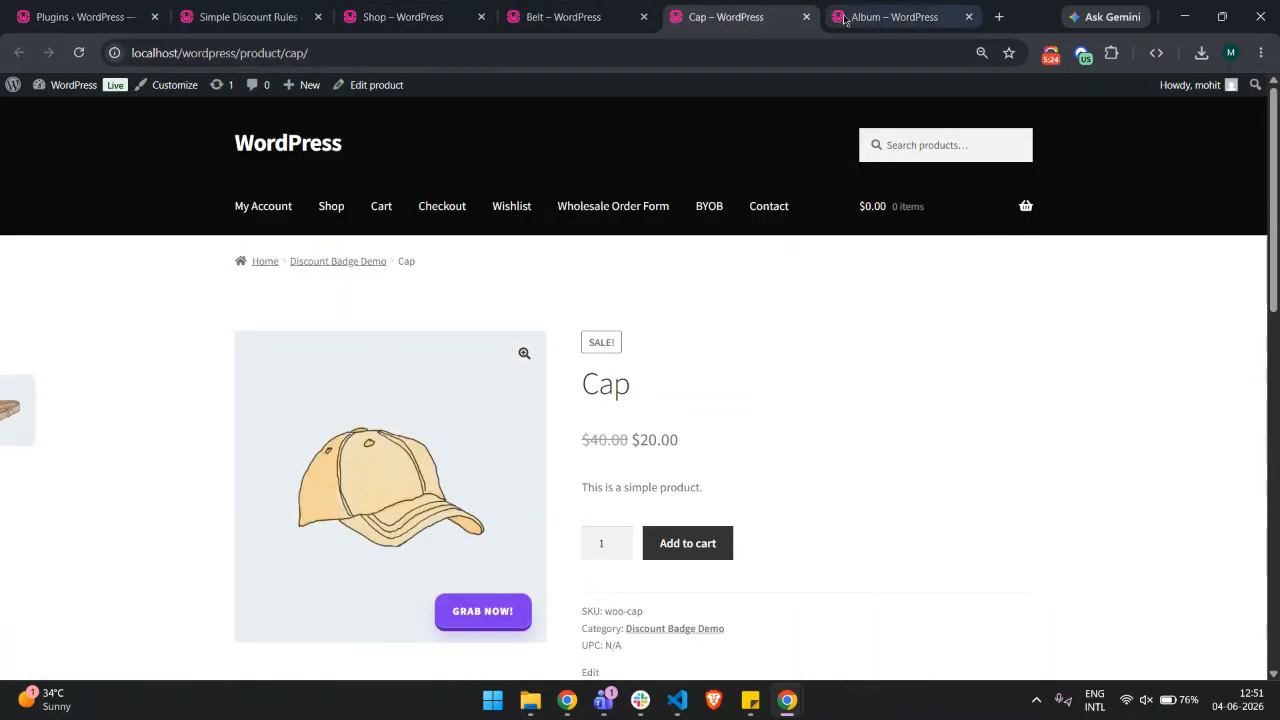
click(968, 16)
click(300, 16)
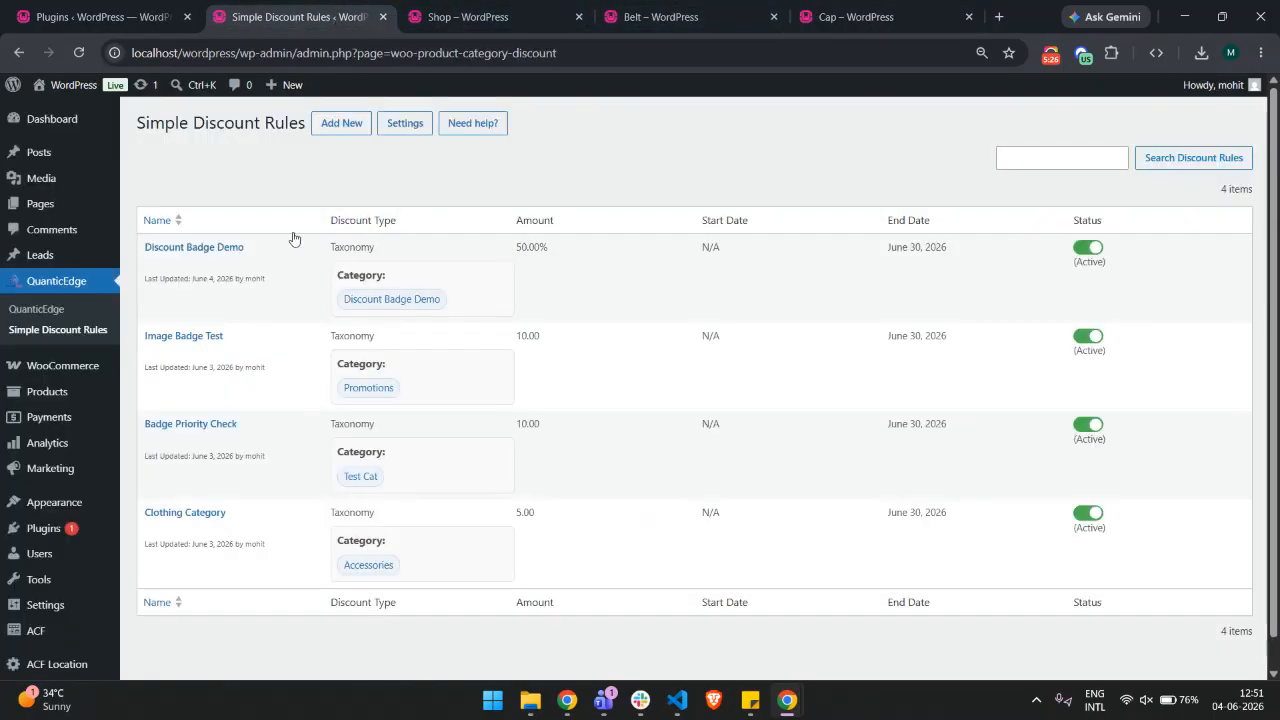
Change the GRAB NOW! preset badge location of the Discount Badge Demo rule to Single Product Page and update the discount
click(225, 247)
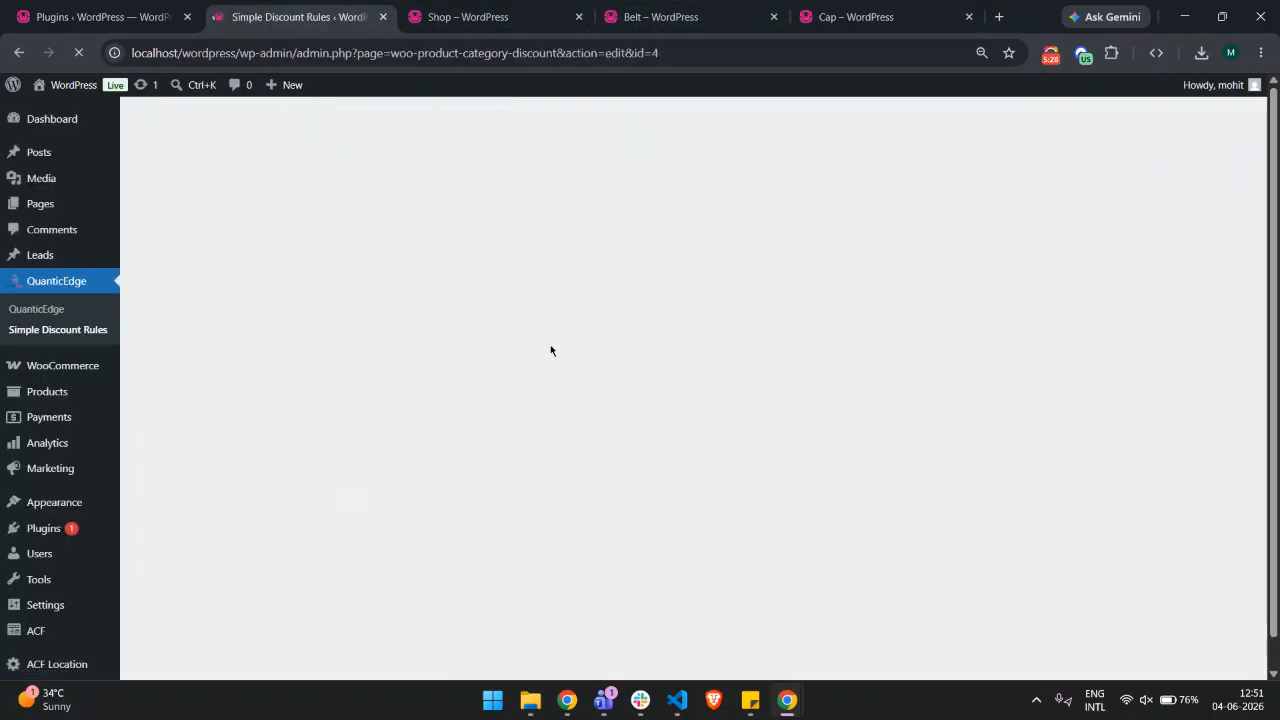
scroll(1100, 560, down, 3)
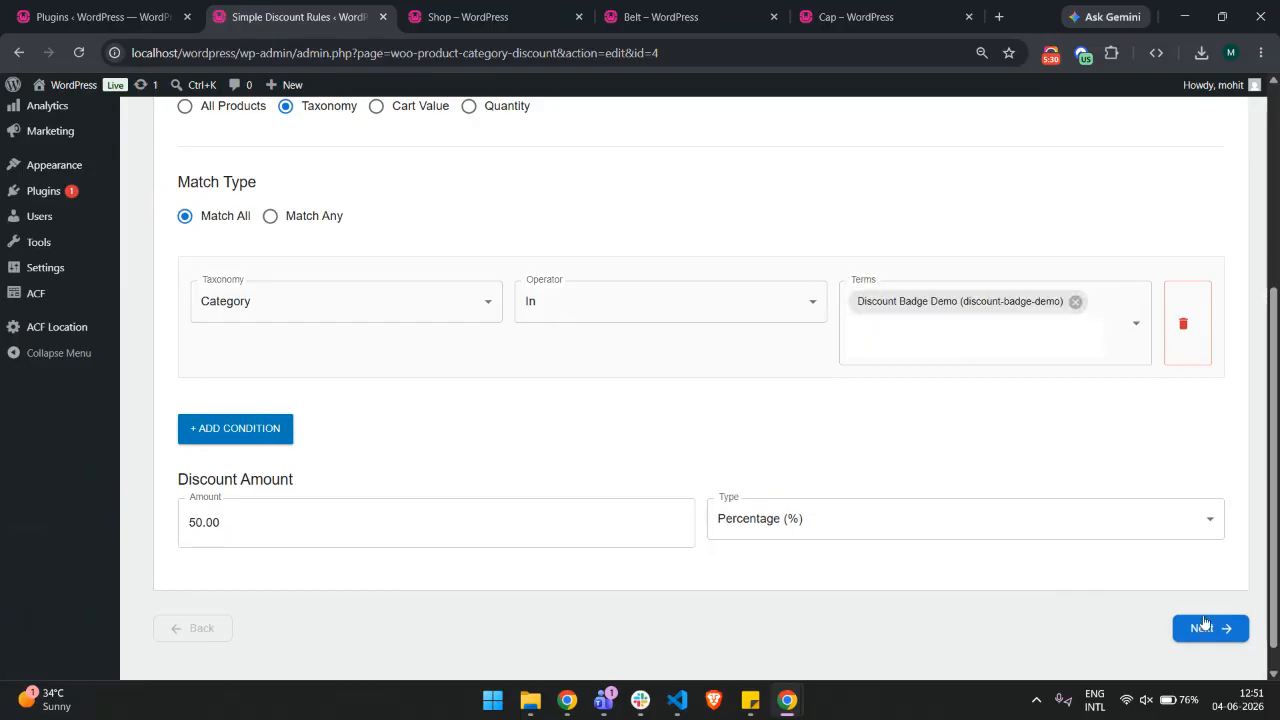
click(1213, 630)
click(1178, 458)
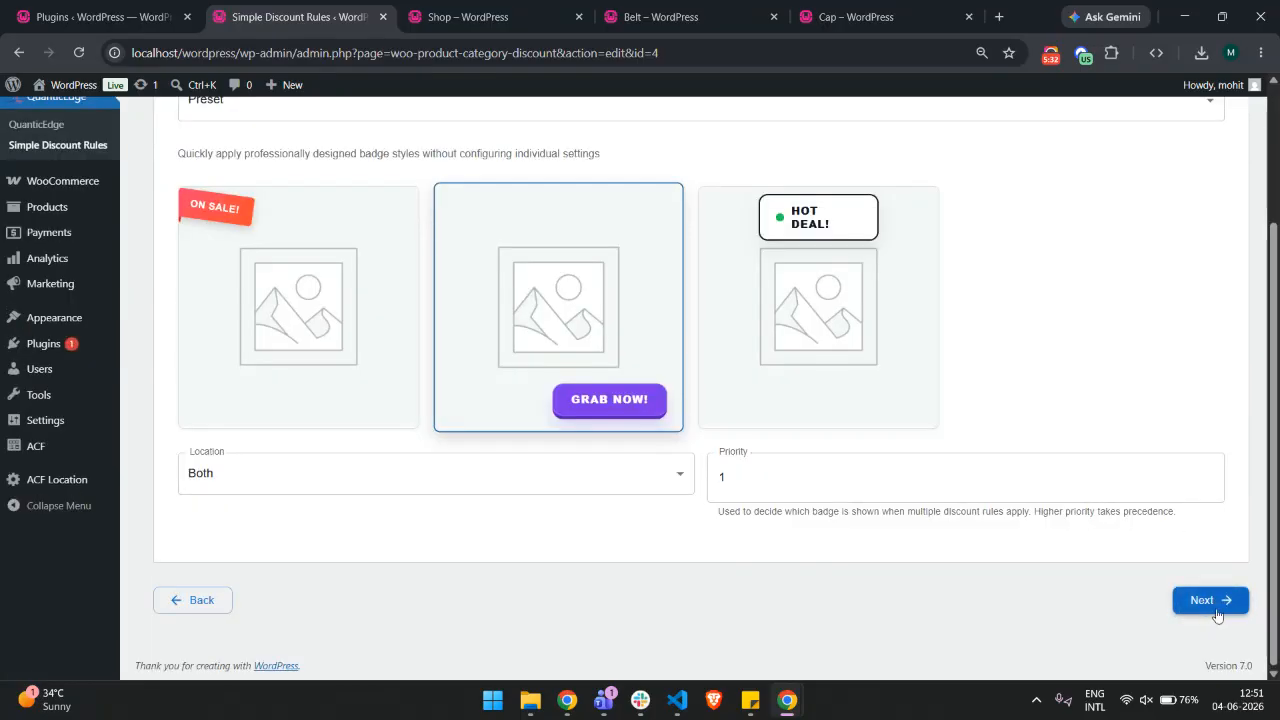
click(391, 470)
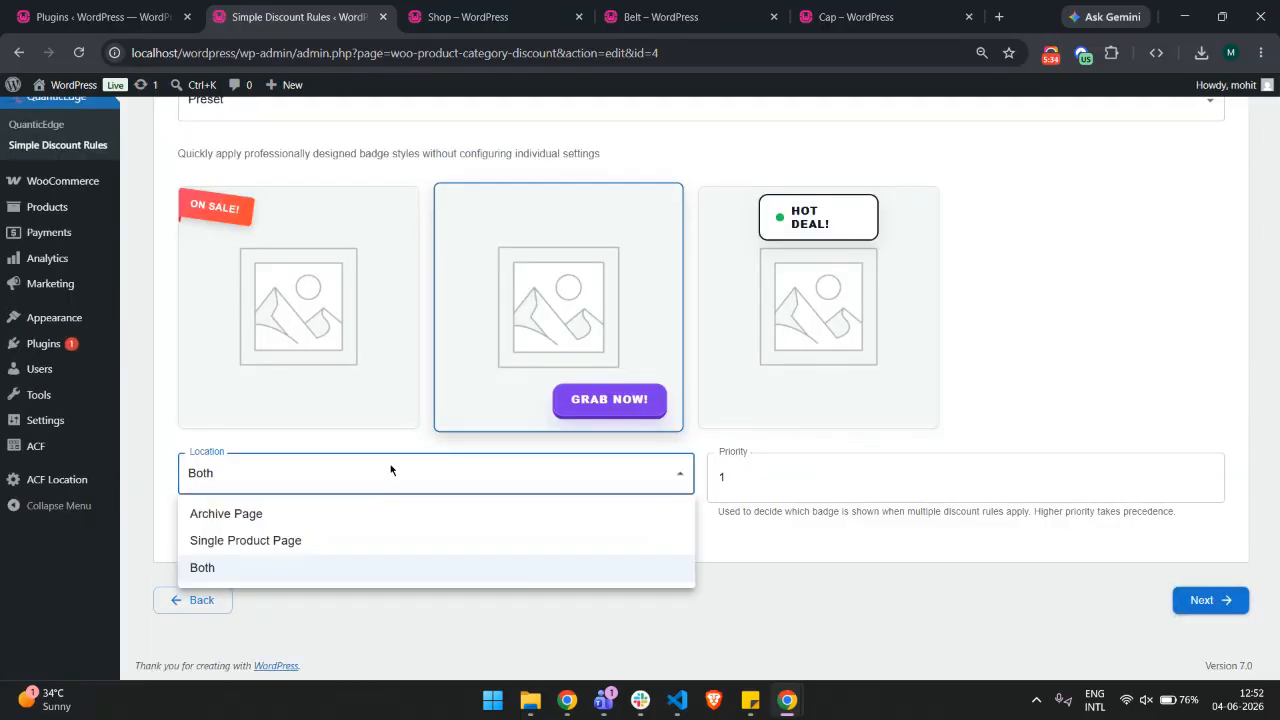
click(320, 542)
click(1197, 612)
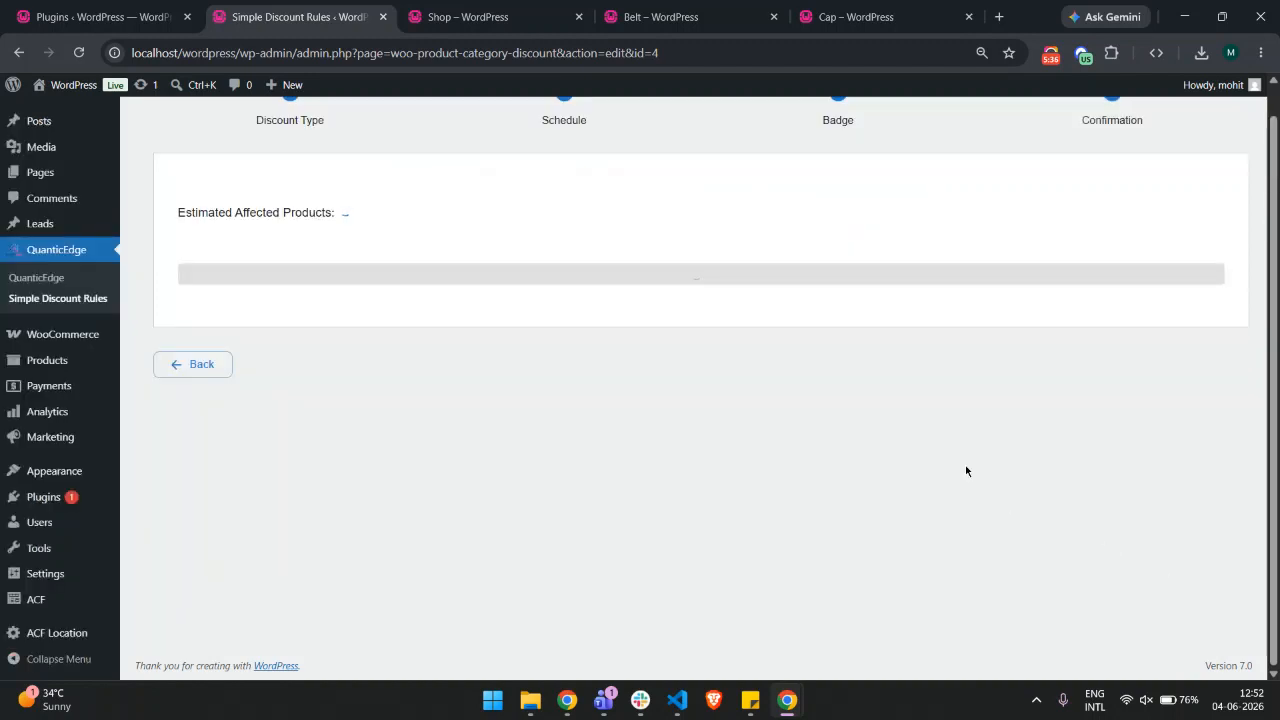
click(703, 289)
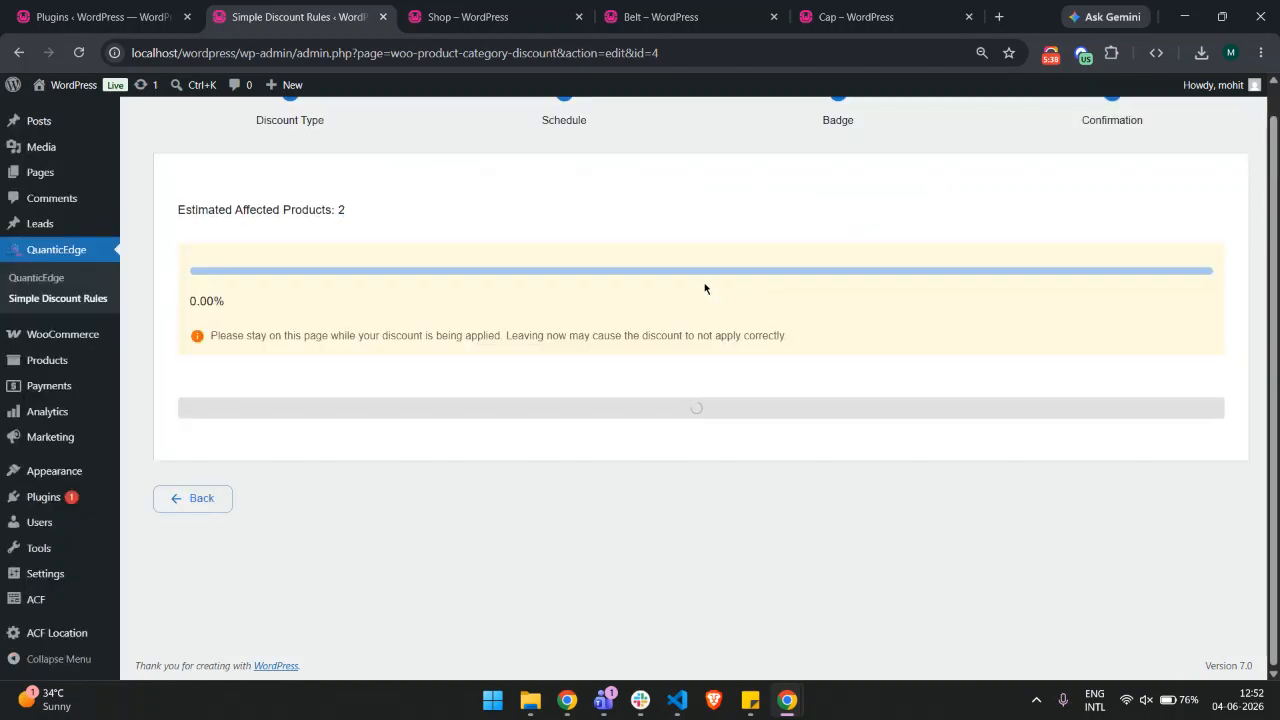
Reload the shop page and the Belt and Cap product pages to check where the badge appears
click(505, 5)
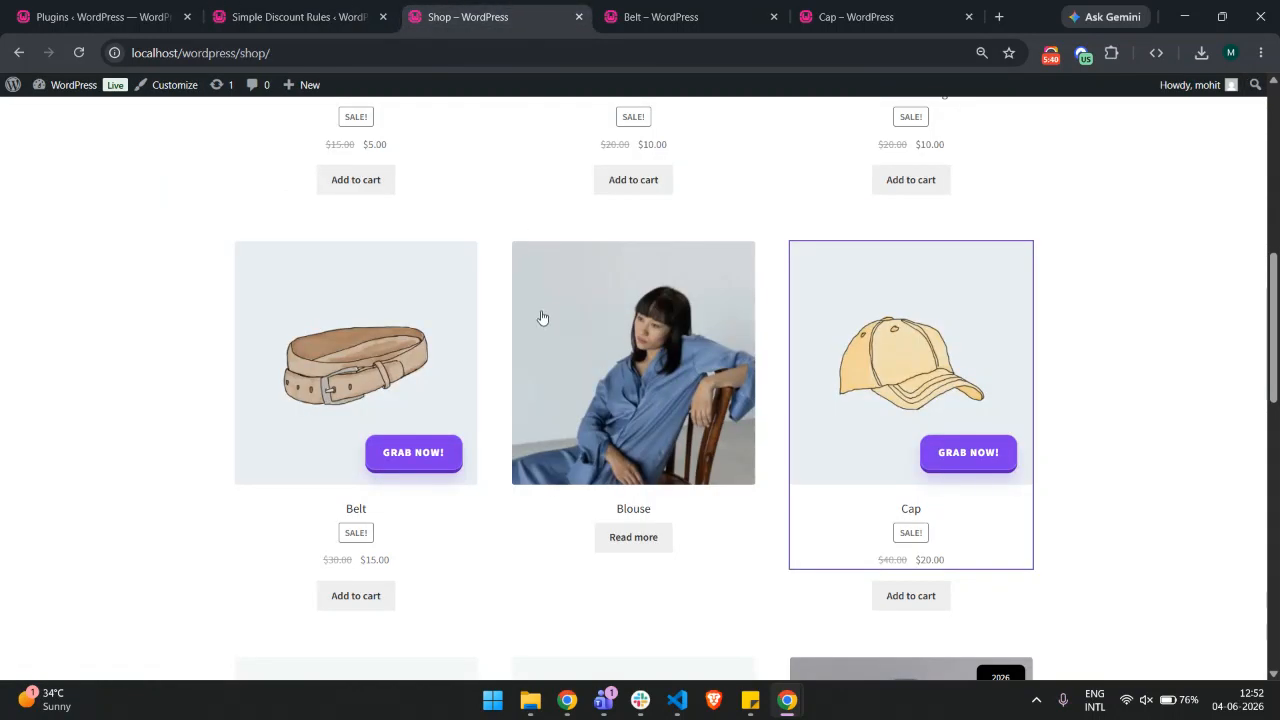
right_click(146, 184)
click(186, 255)
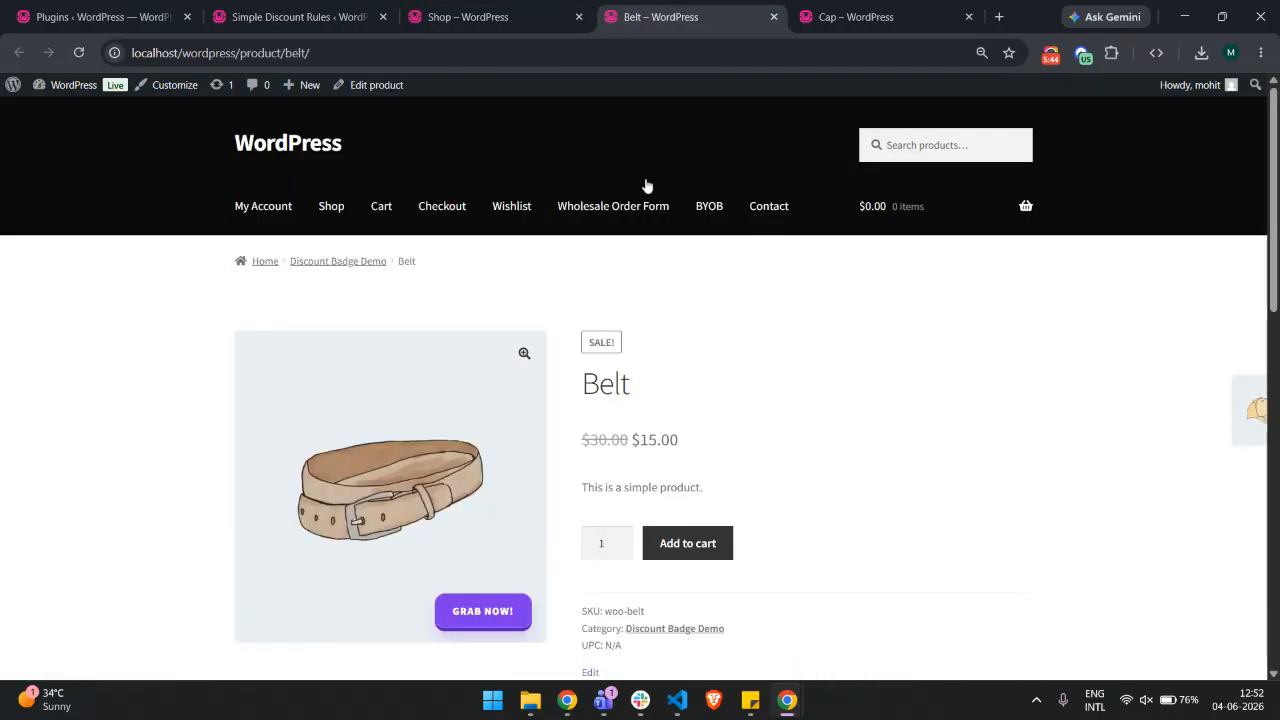
click(673, 18)
right_click(638, 132)
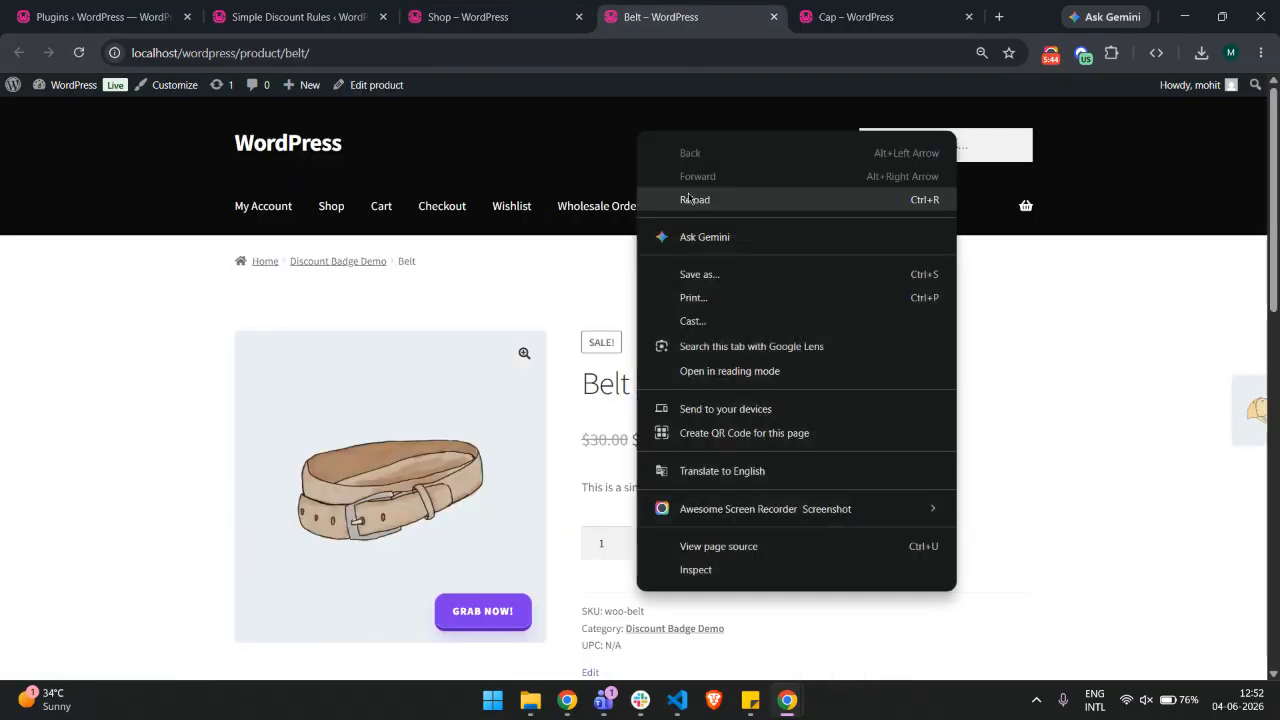
click(688, 199)
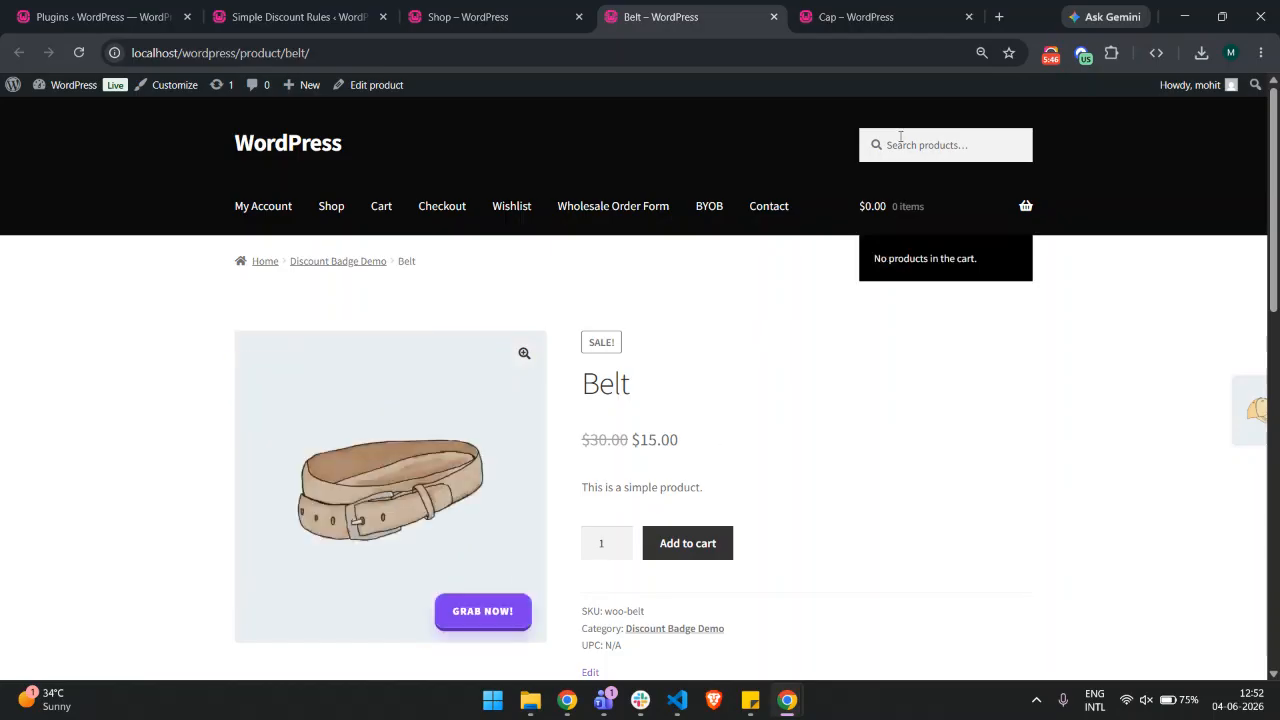
click(850, 17)
right_click(772, 281)
click(802, 291)
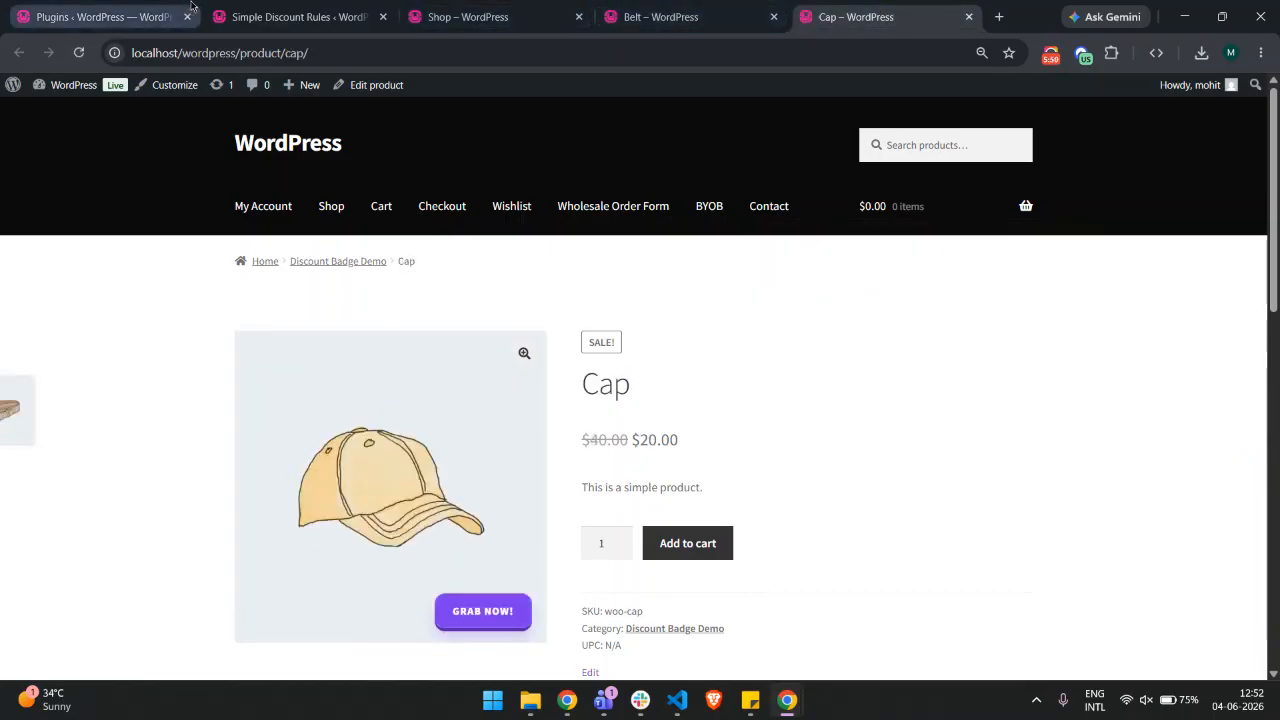
Reopen the Discount Badge Demo rule, step through to Confirmation, update the discount, and check the Belt and Cap pages
click(295, 17)
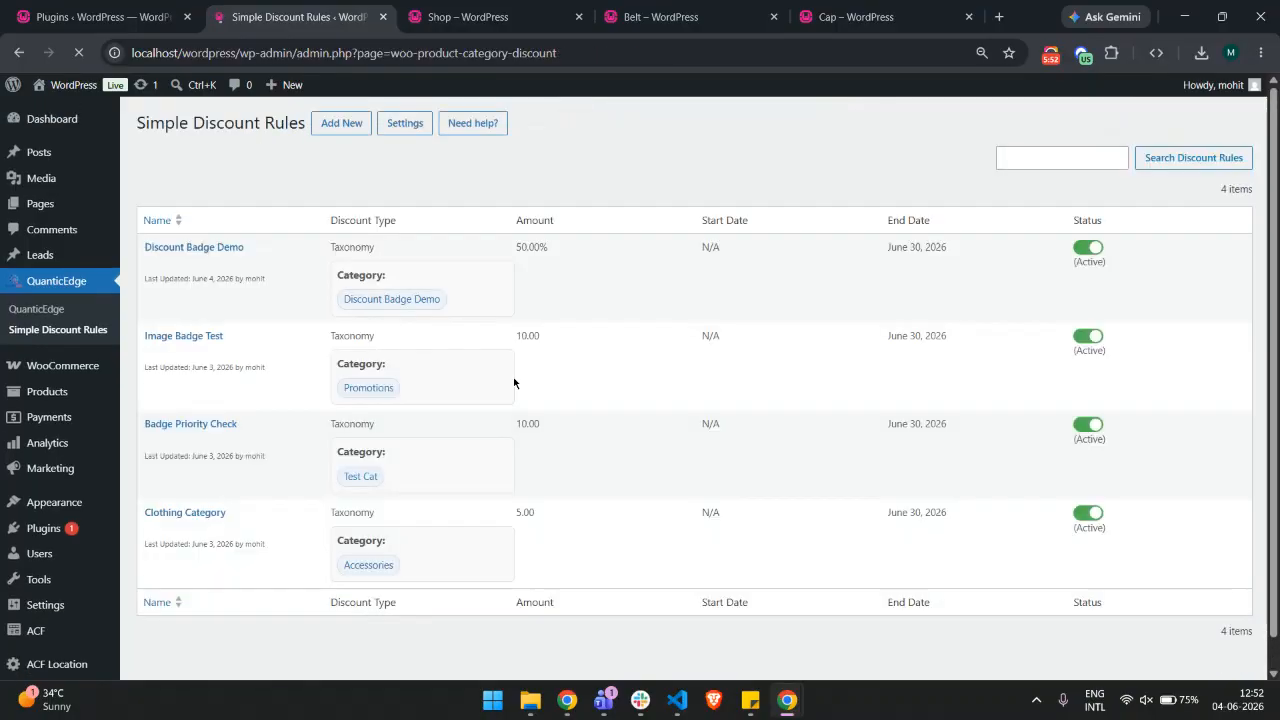
click(240, 248)
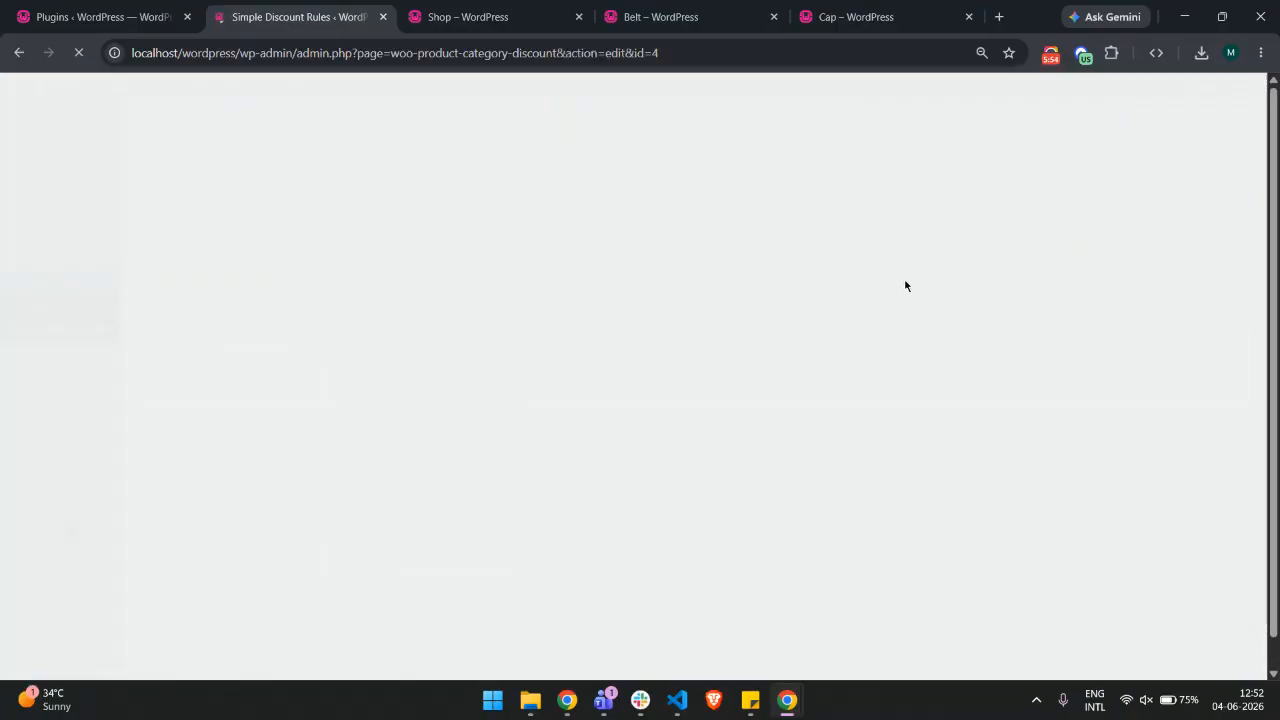
scroll(1149, 614, down, 5)
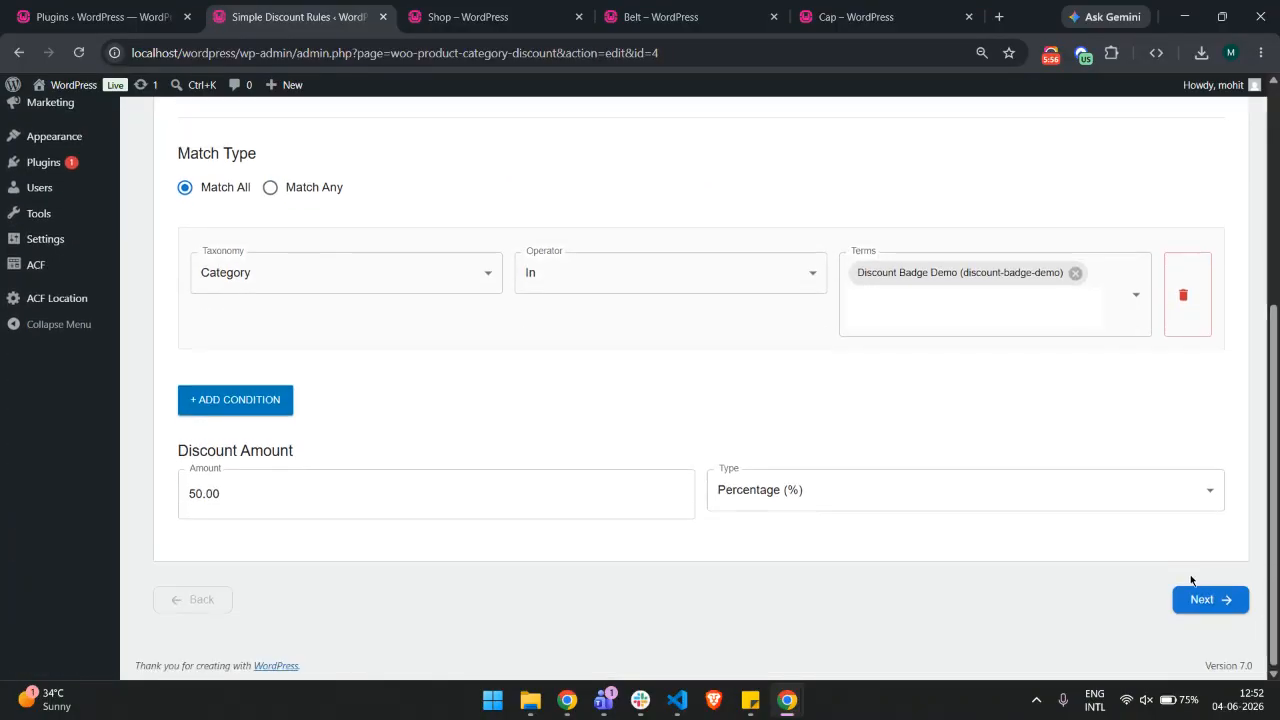
click(1208, 598)
click(1210, 452)
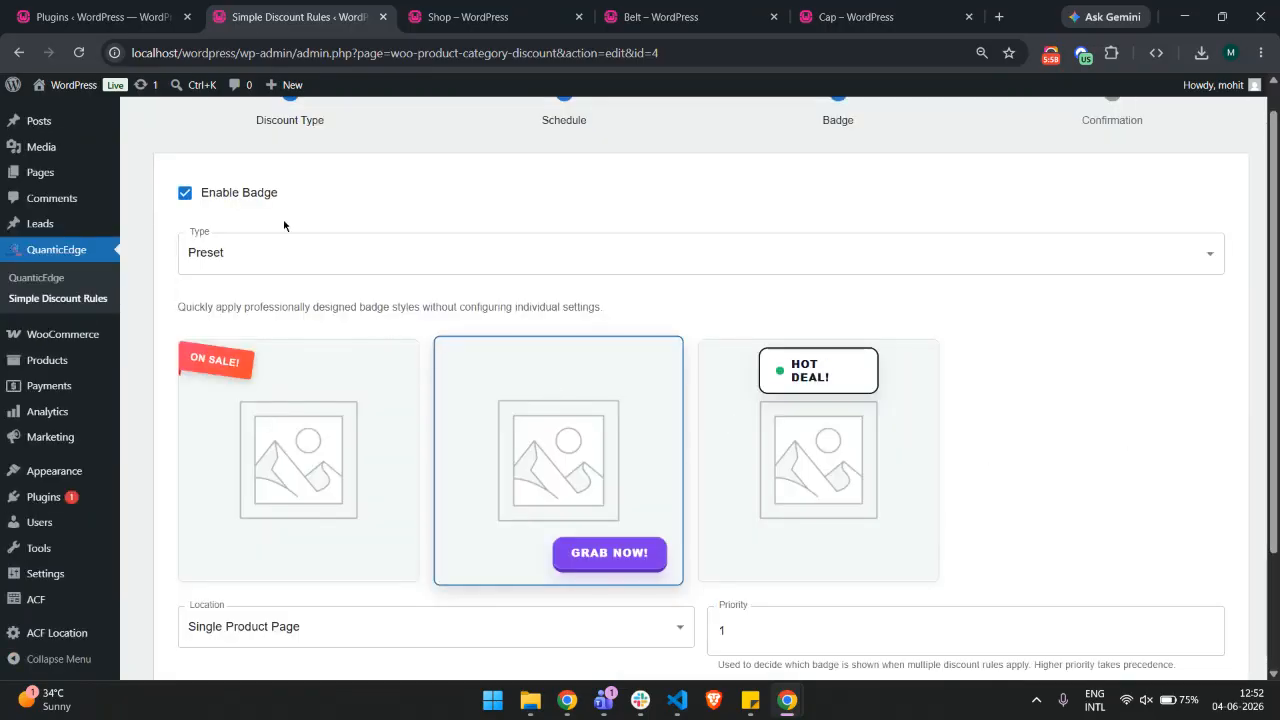
scroll(860, 300, down, 2)
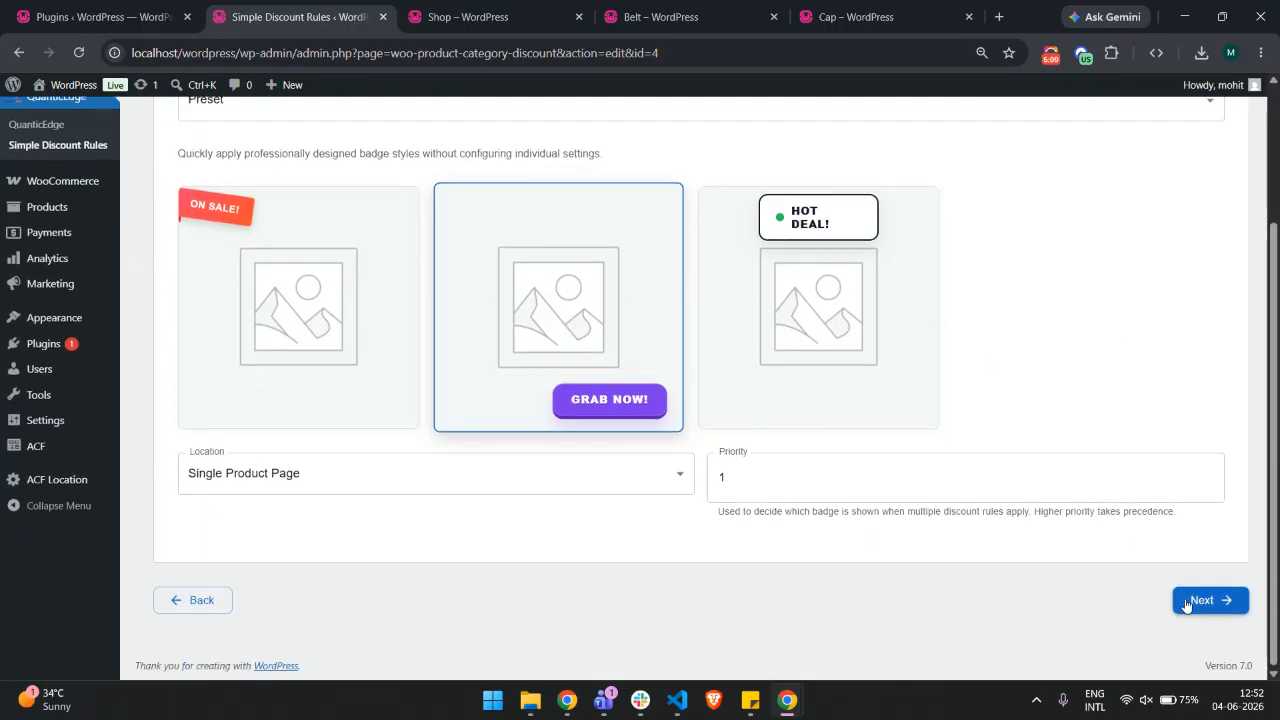
click(1208, 600)
click(632, 284)
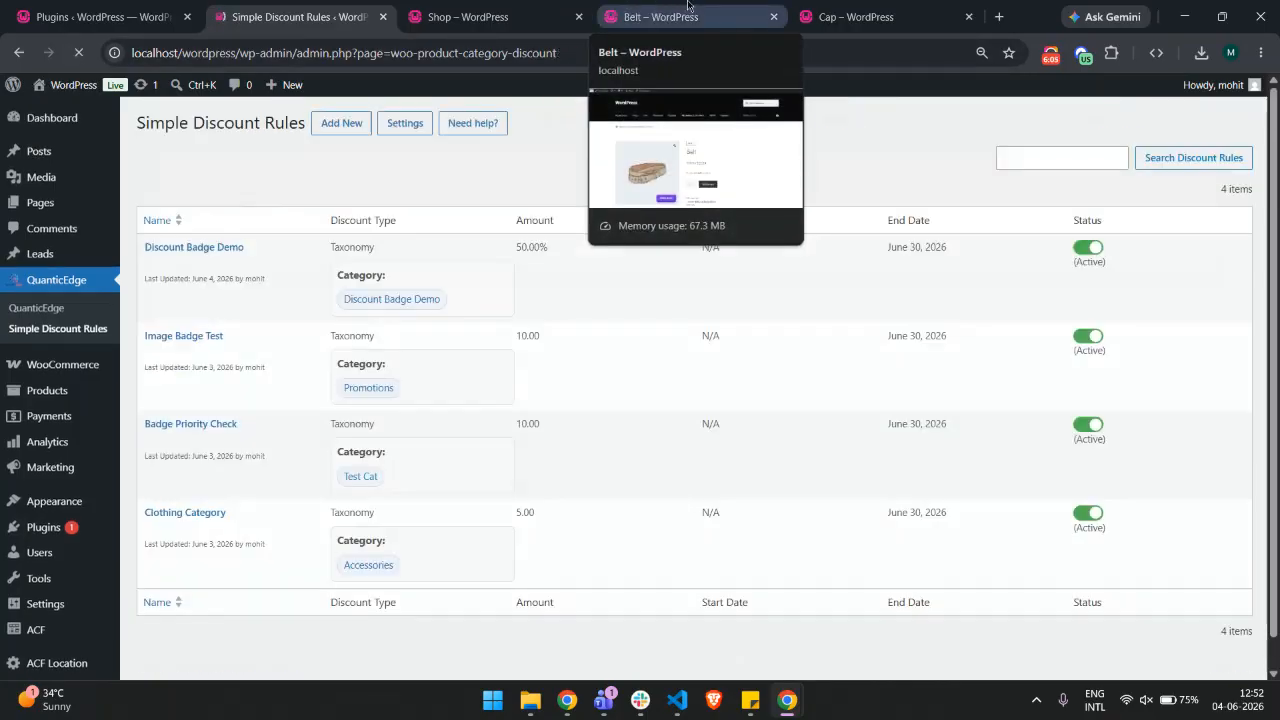
click(693, 8)
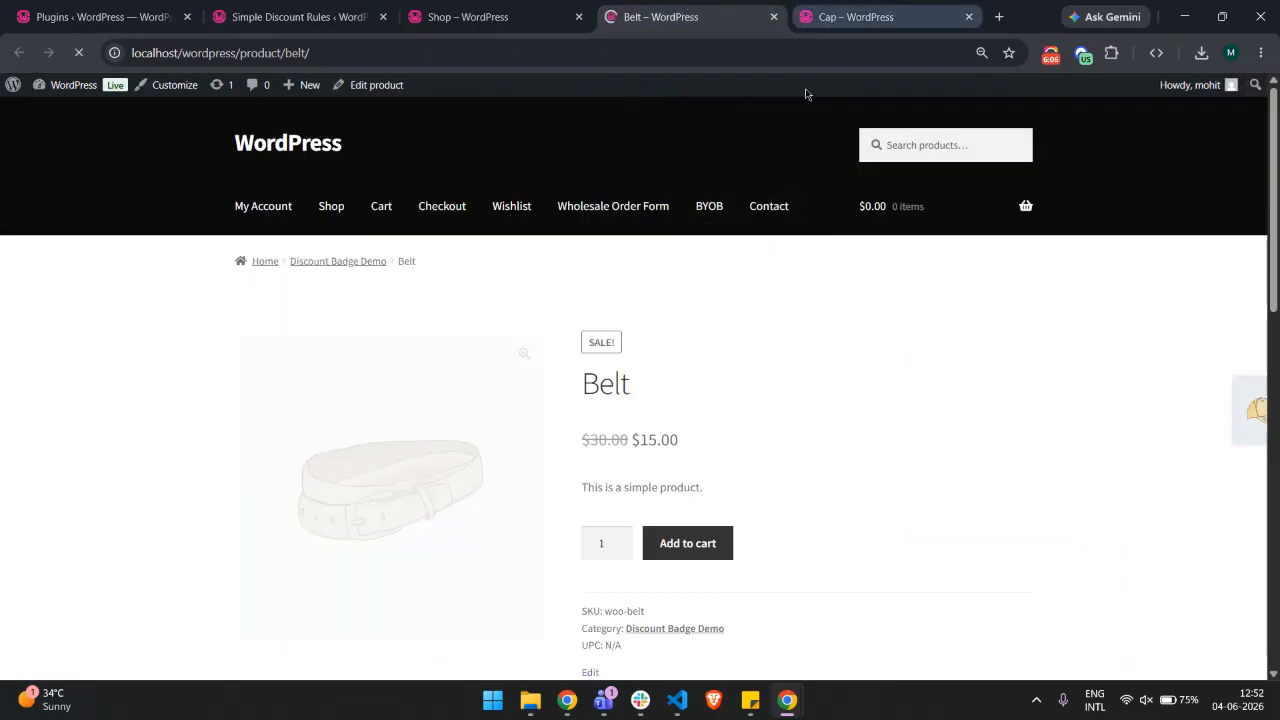
click(880, 18)
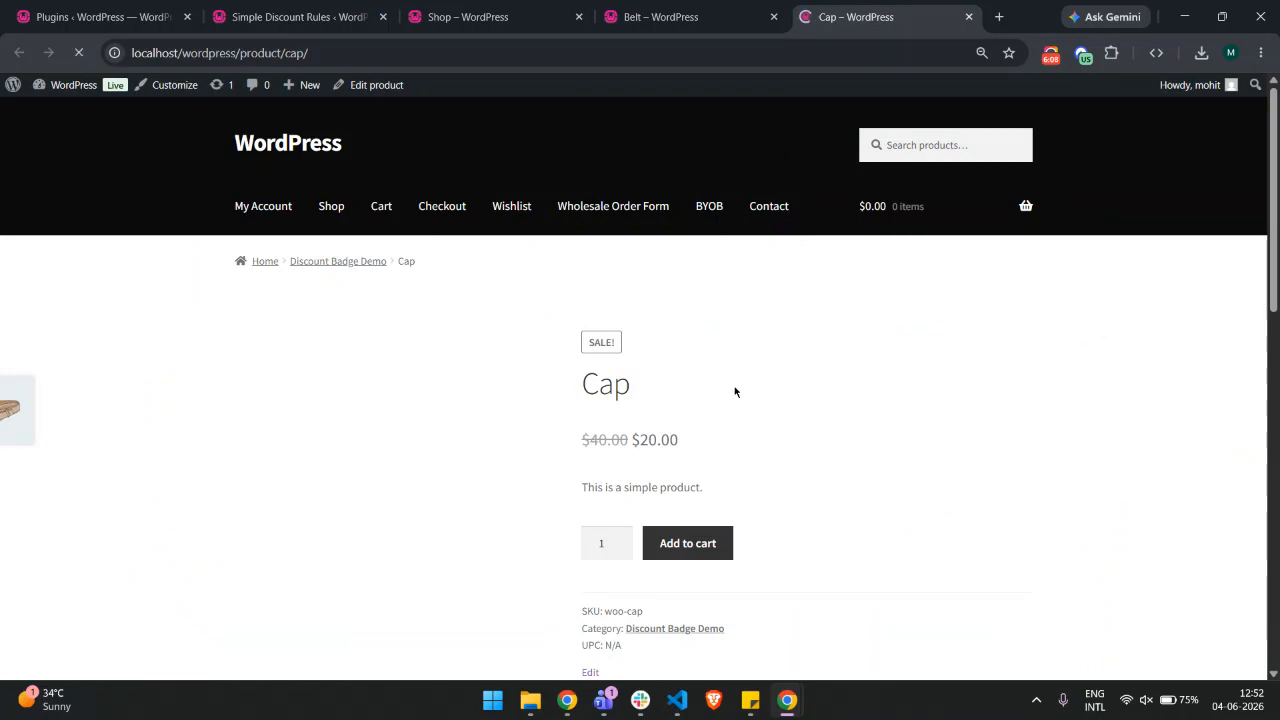
Open the Discount Badge Demo rule again, advance through each step to Confirmation and update the discount
click(292, 8)
click(241, 247)
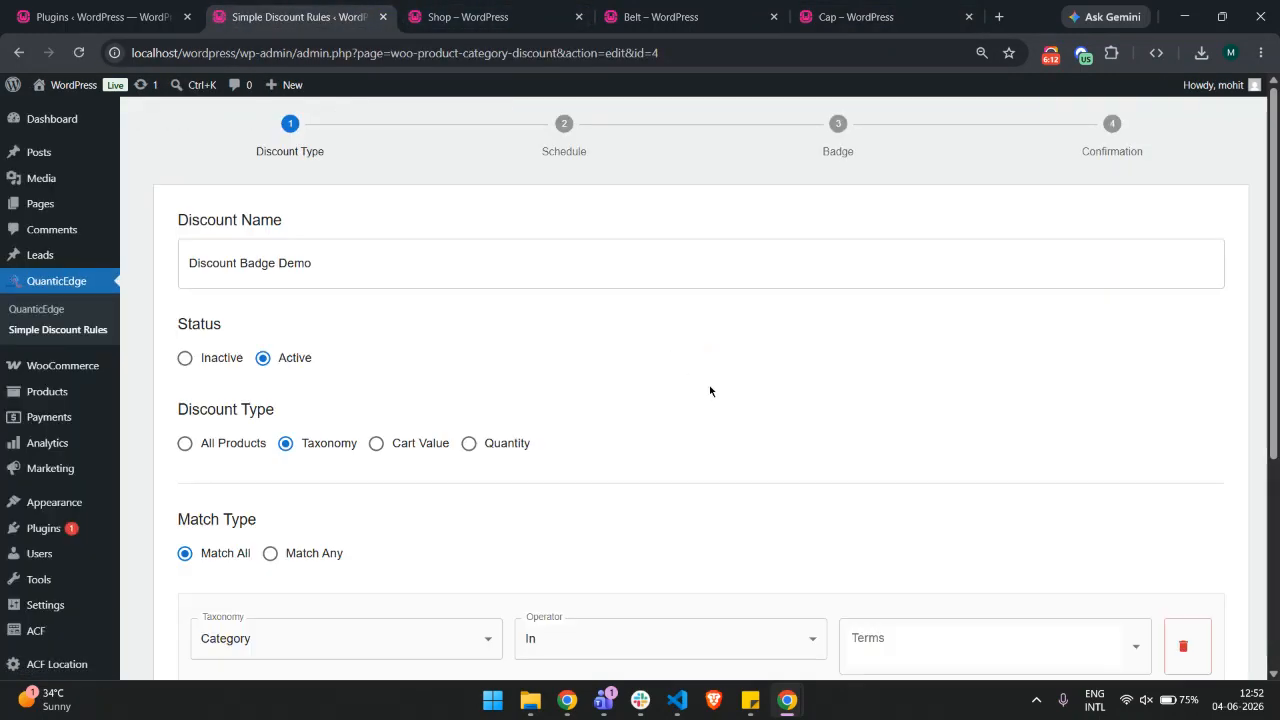
scroll(711, 391, down, 4)
click(1208, 631)
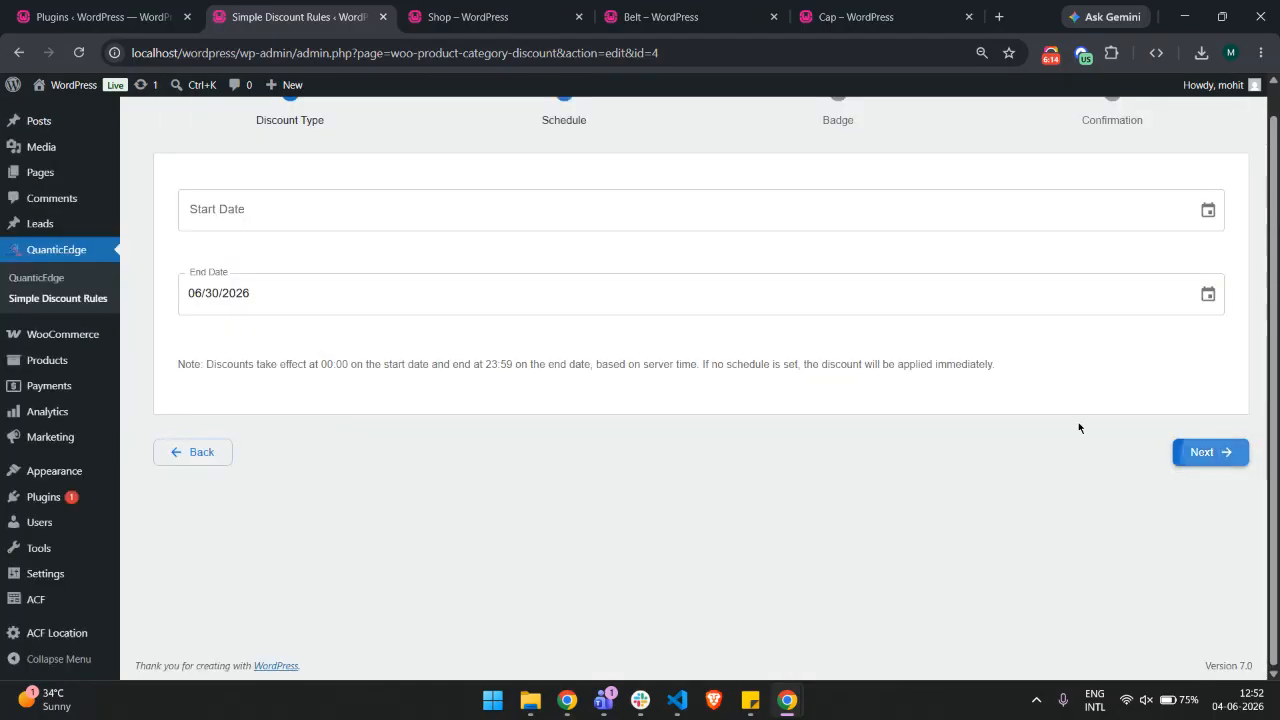
click(1220, 455)
scroll(348, 239, up, 2)
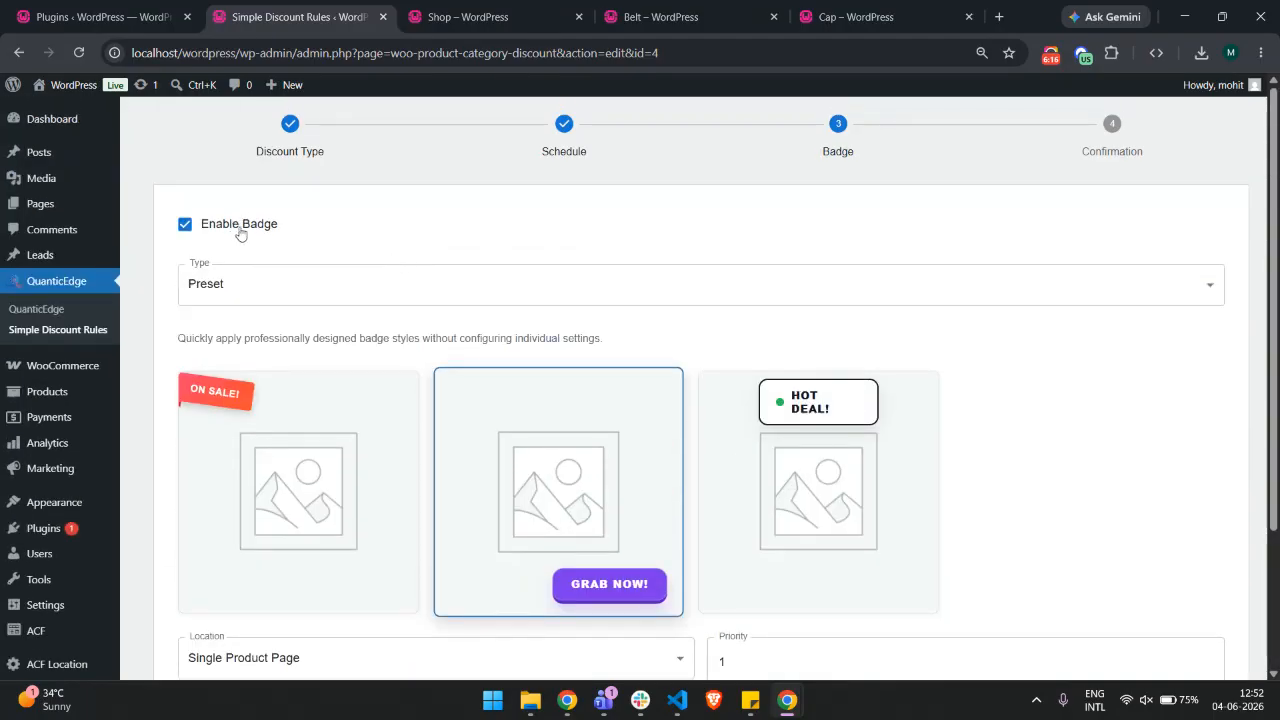
scroll(240, 234, down, 3)
click(1206, 601)
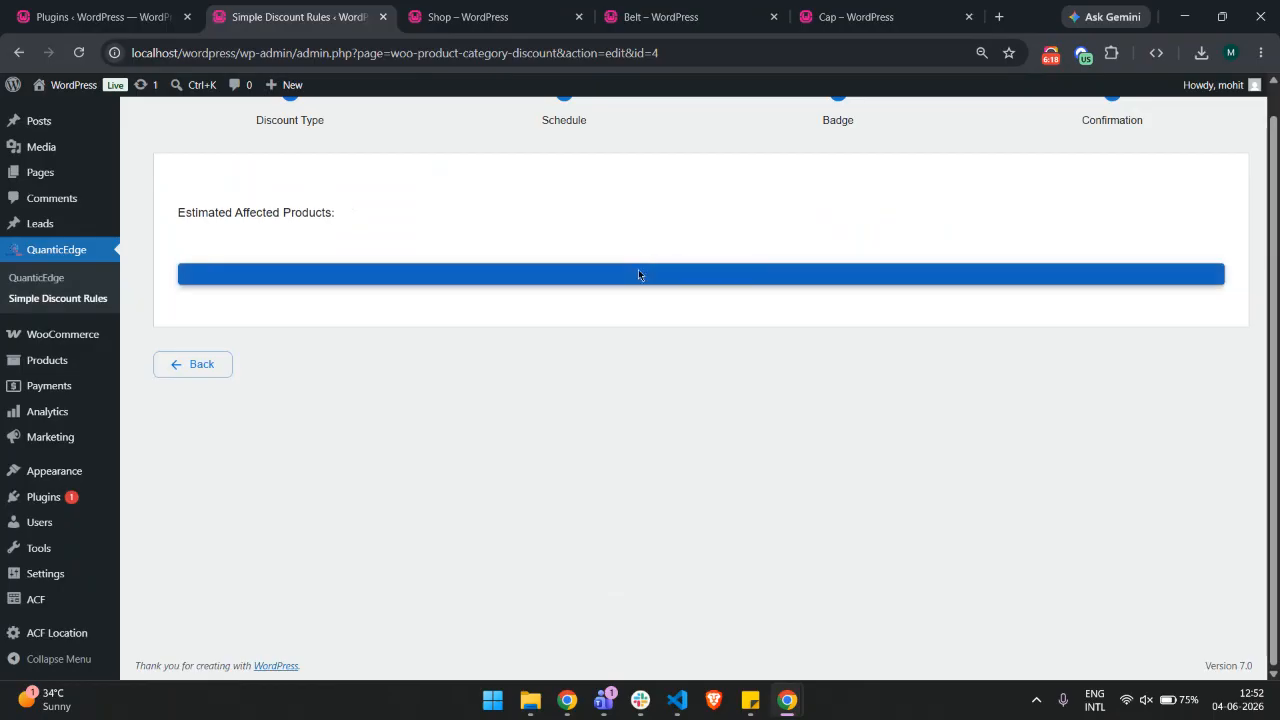
click(642, 273)
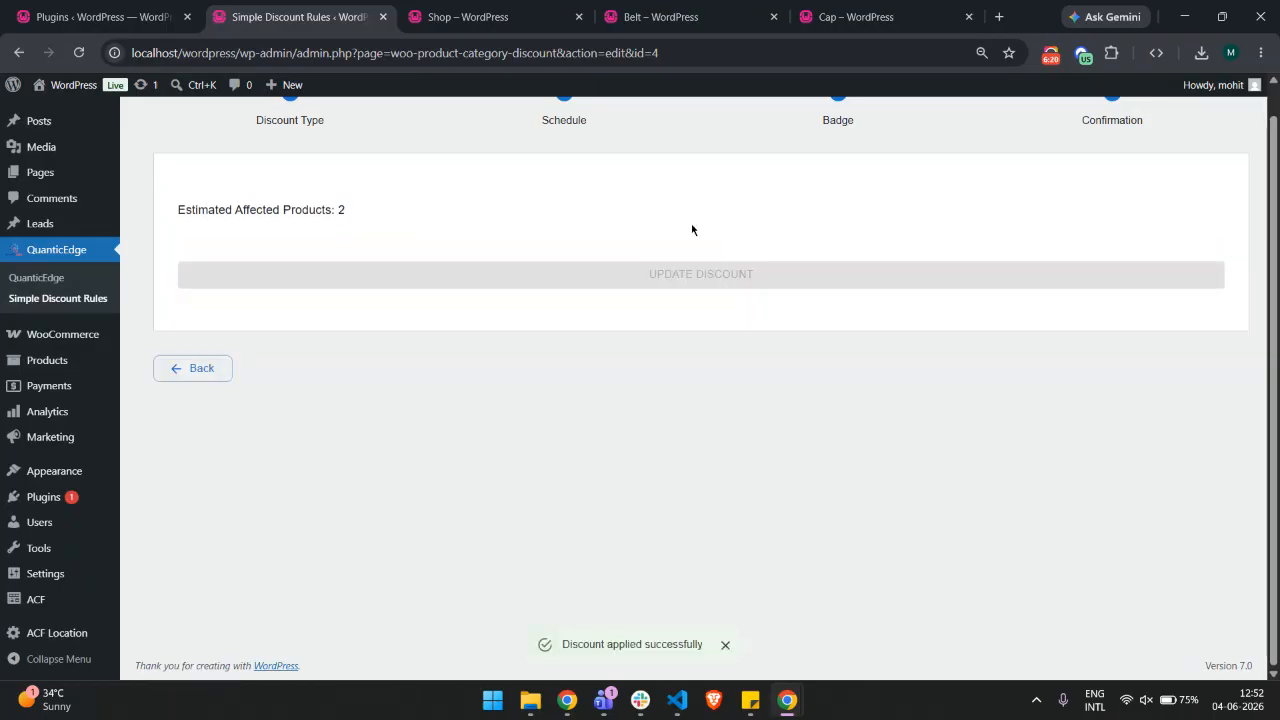
Check the Belt product page and close the Cap and Shop tabs
click(660, 17)
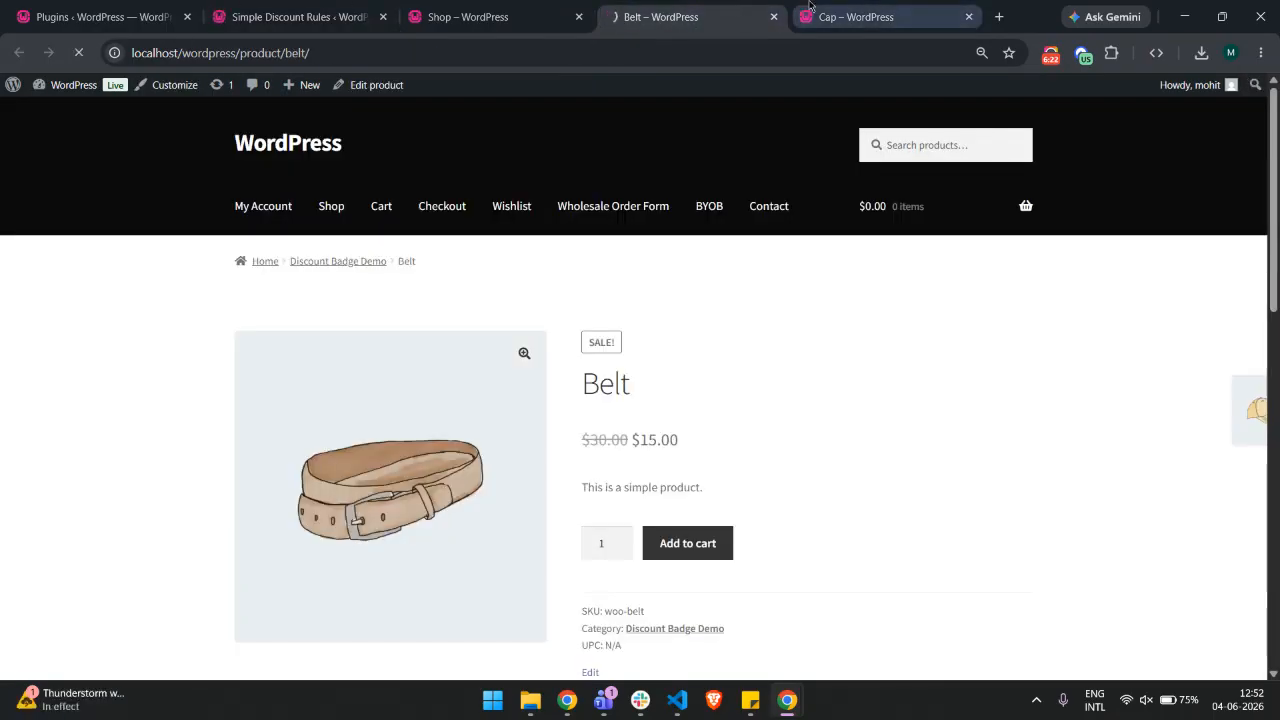
click(968, 17)
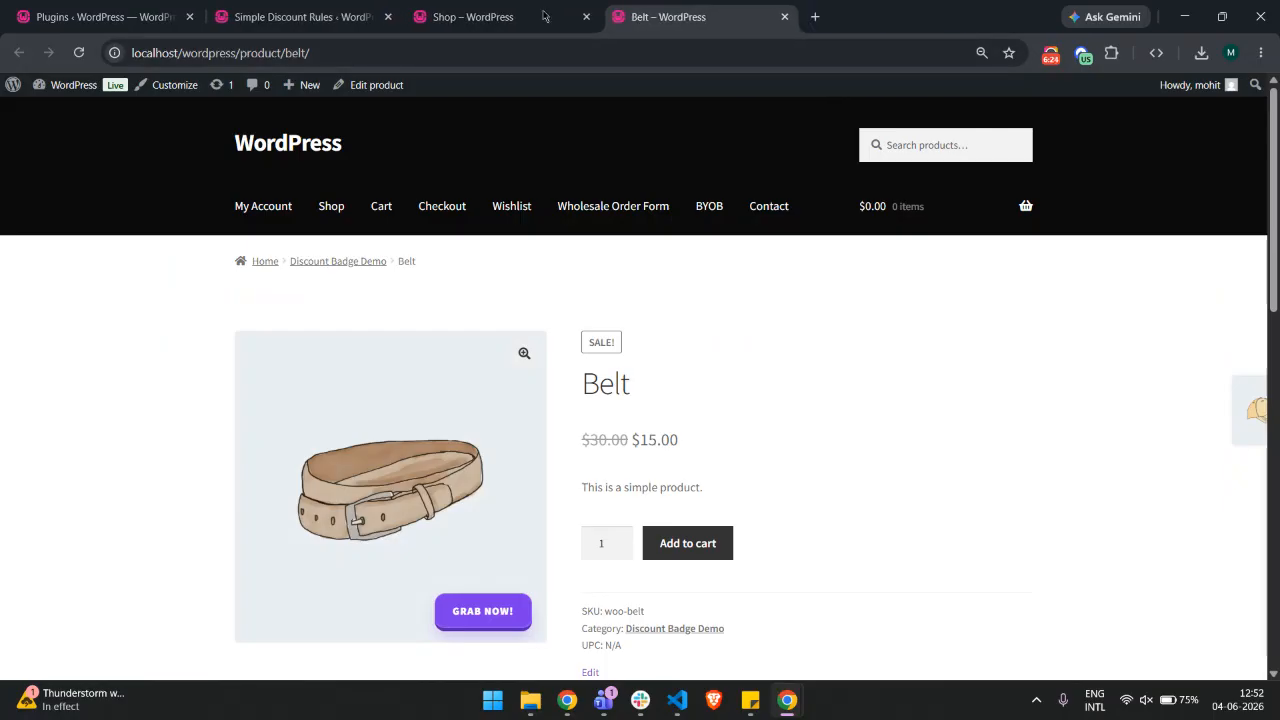
middle_click(473, 7)
Deactivate the Discount Badge Demo rule and reload the Belt product page
click(300, 10)
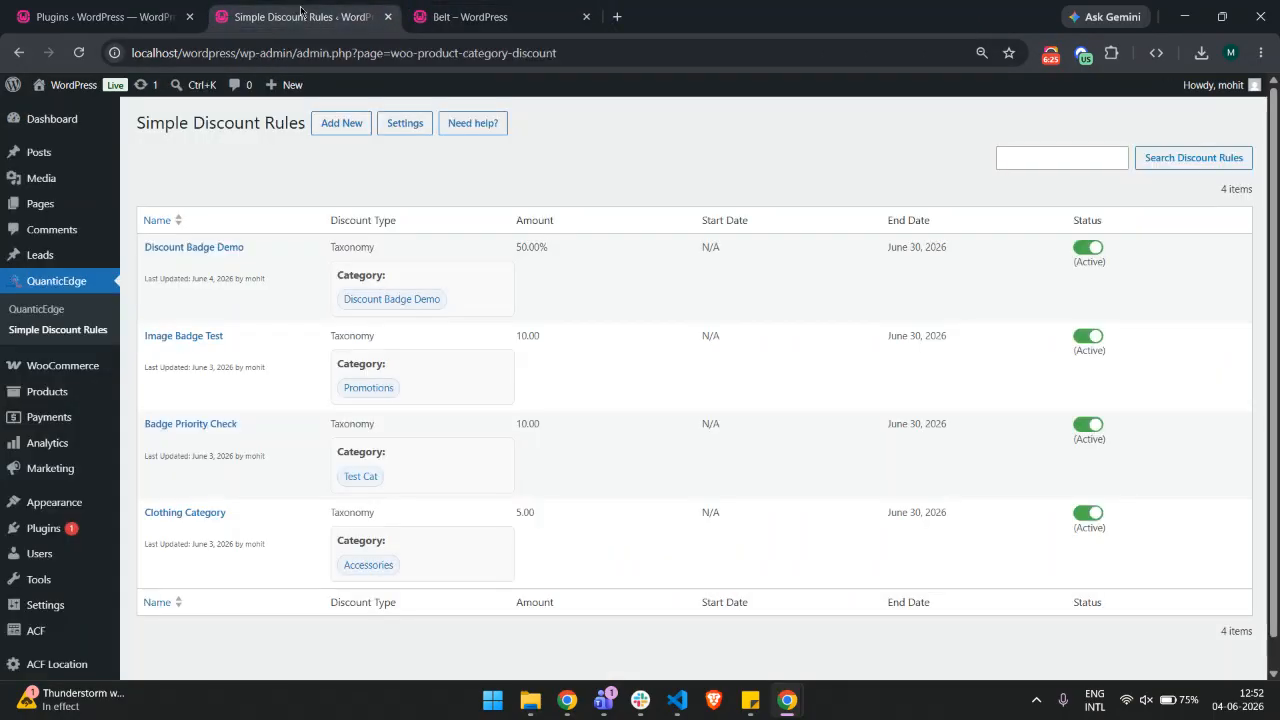
click(1089, 249)
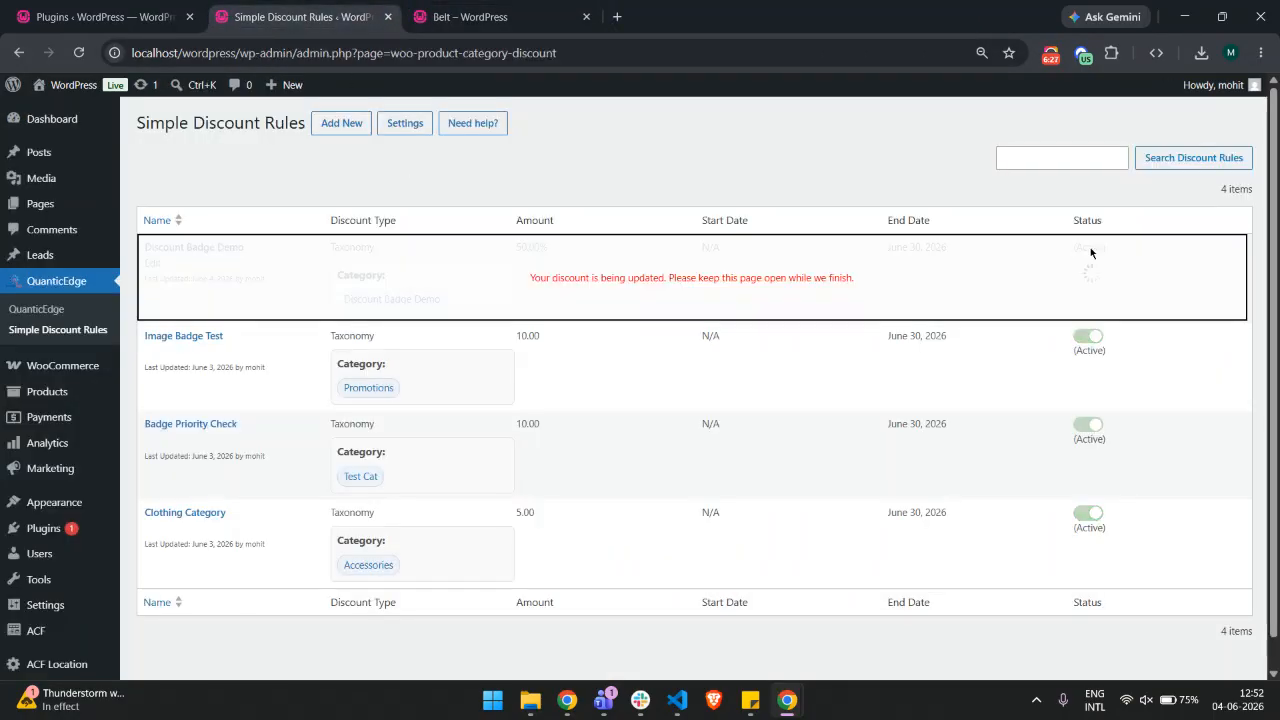
key(ctrl+Tab)
right_click(607, 142)
click(655, 210)
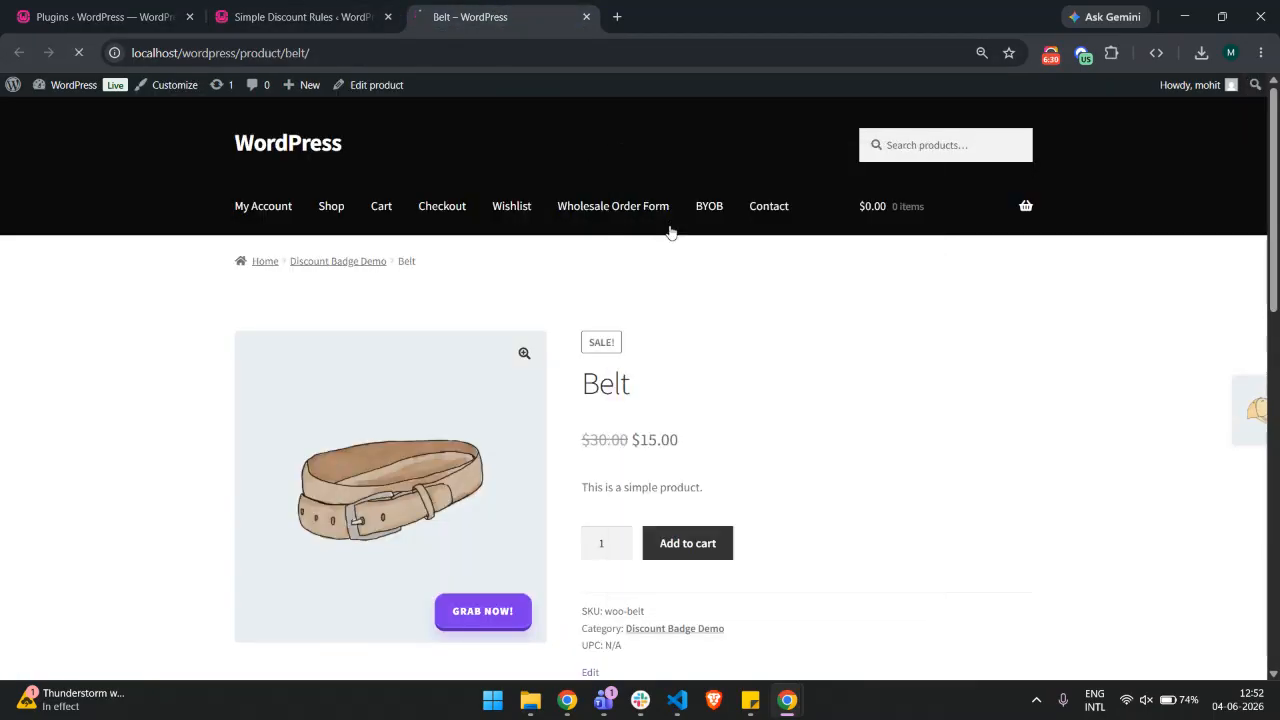
Reactivate the Discount Badge Demo rule
click(300, 17)
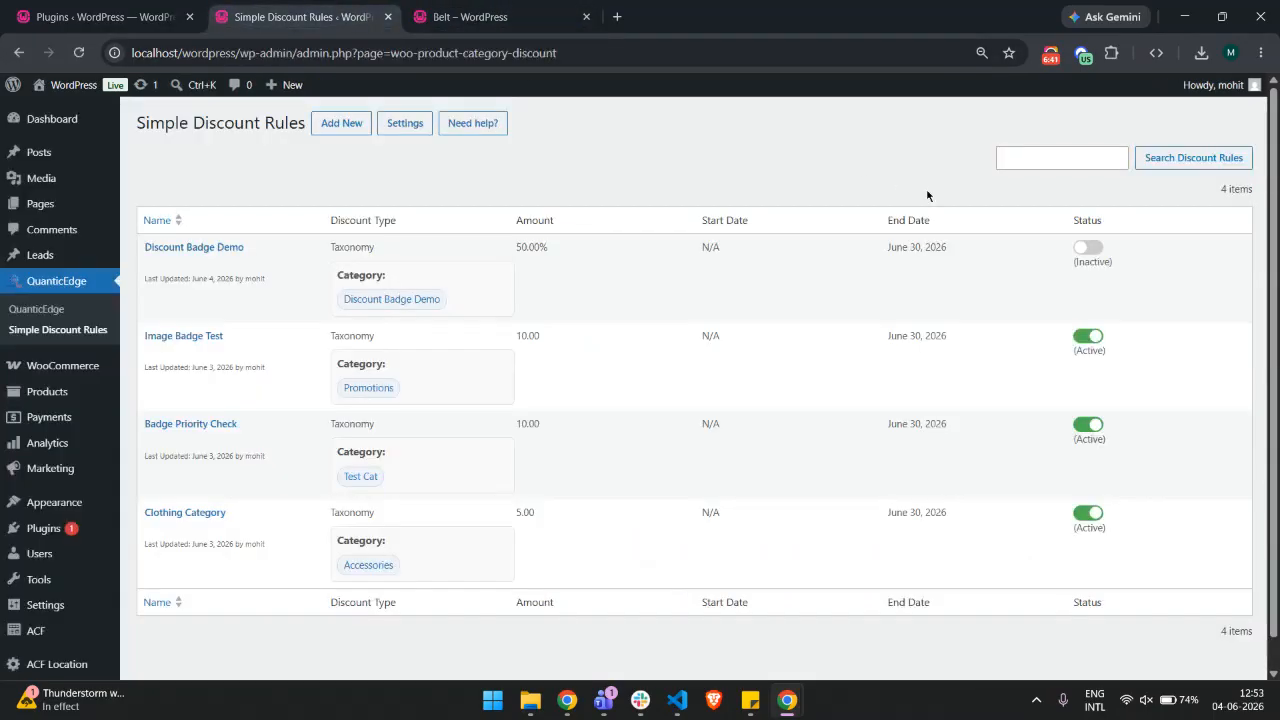
click(1085, 248)
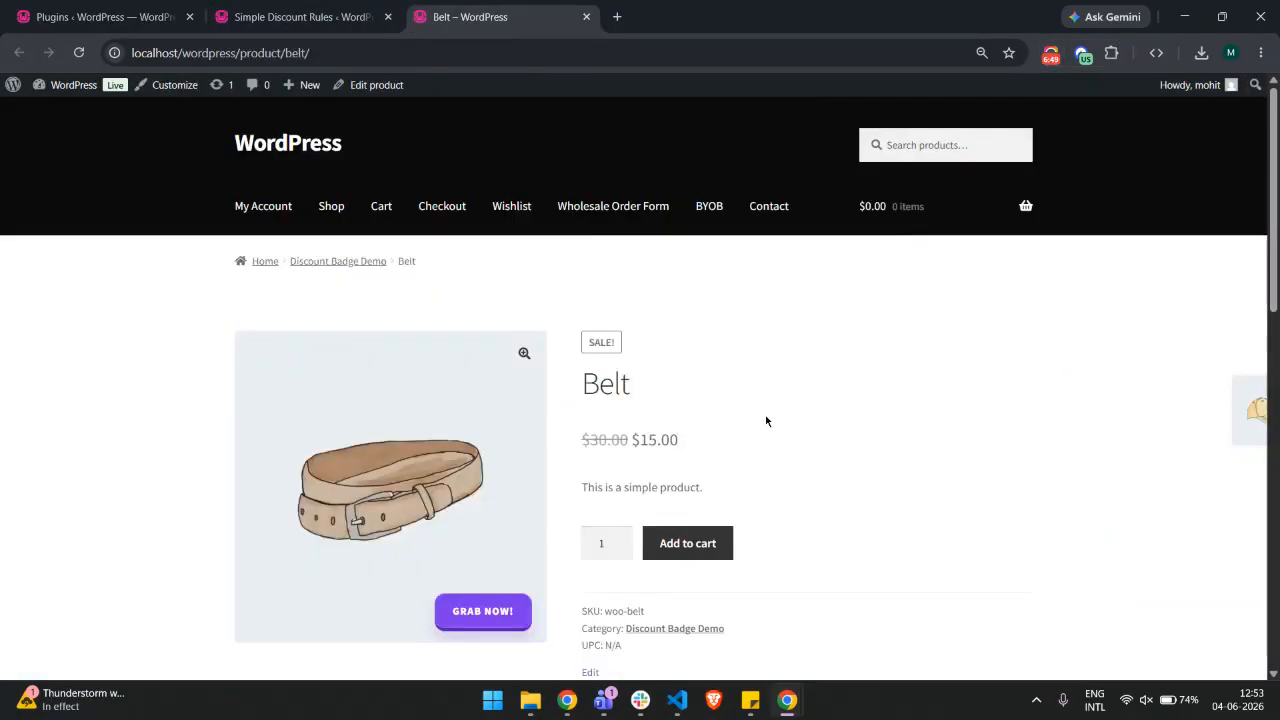
Open the installed plugins list and select the Simple Discount Badge for Woocommerce plugin name
click(368, 20)
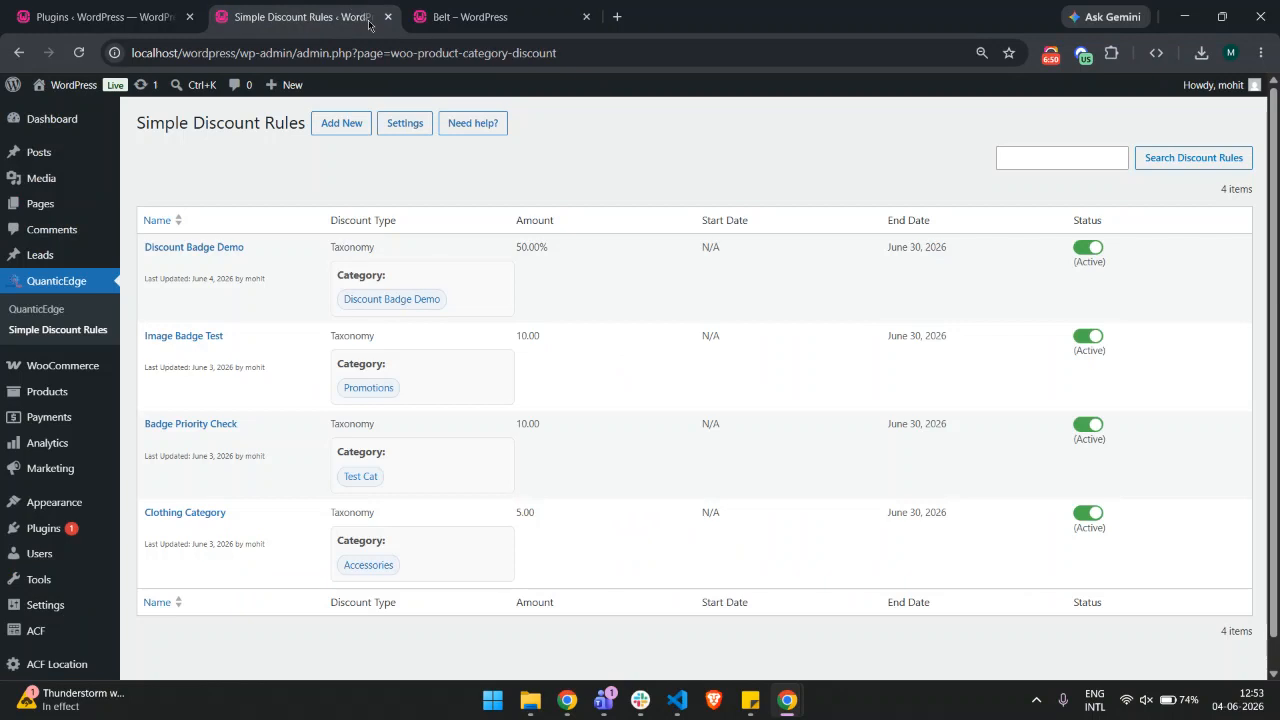
click(43, 527)
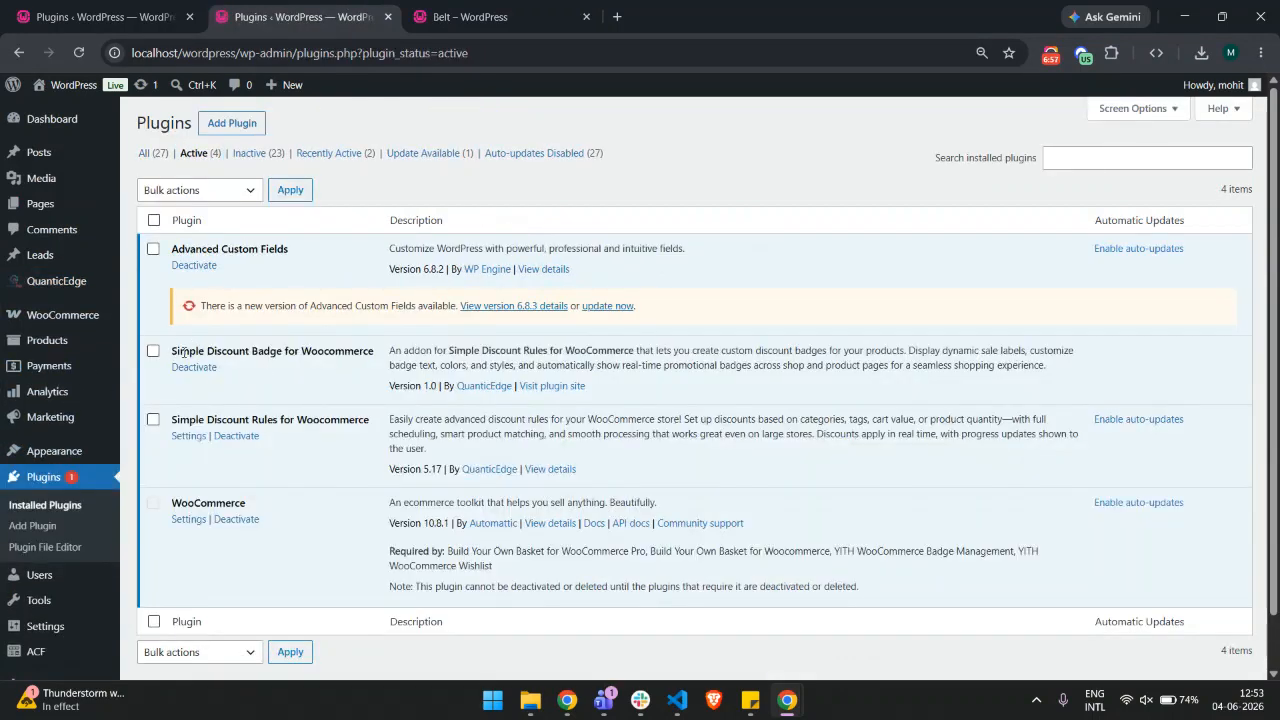
drag(185, 351, 398, 345)
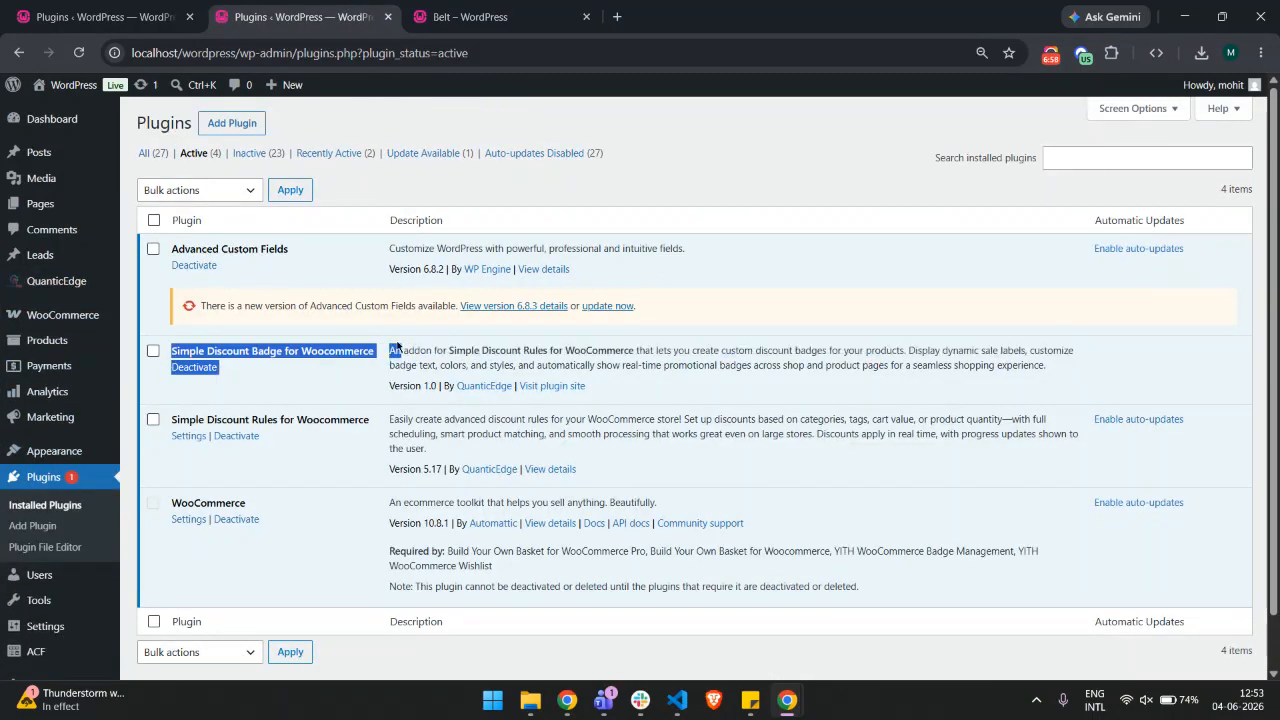